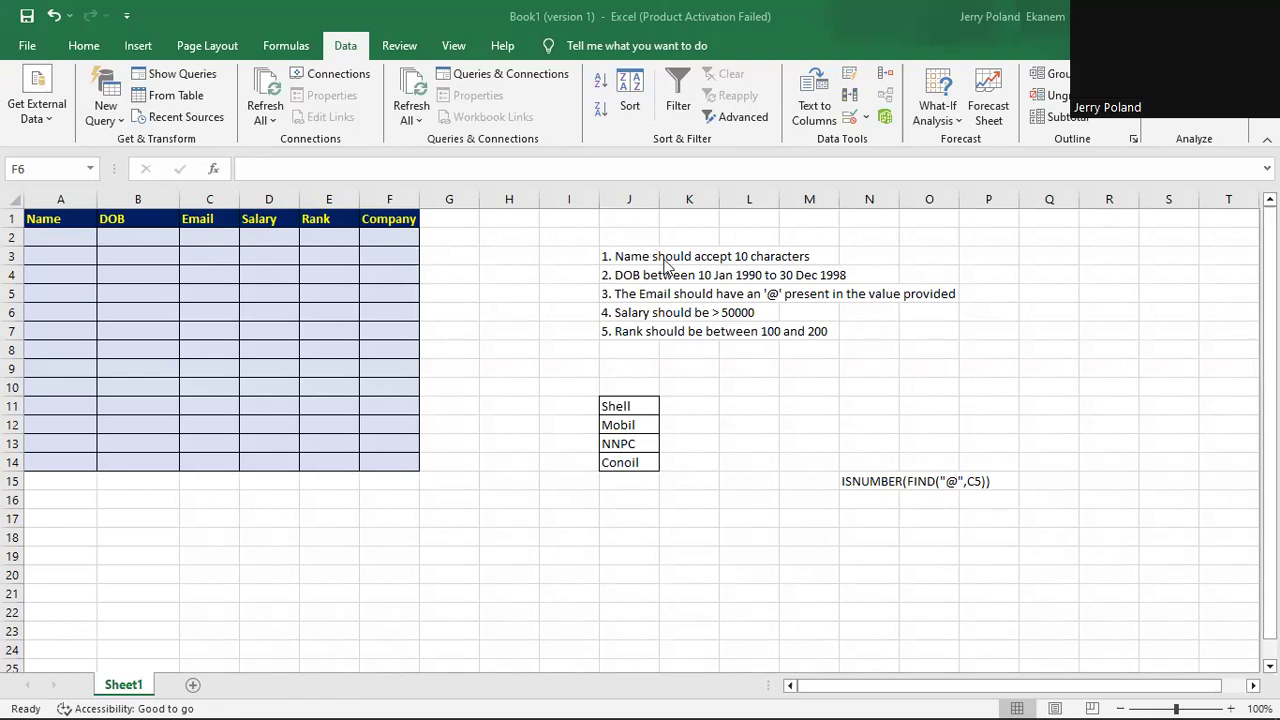
Reword the J3 rule to read 'Name should accept between 4 and 15 characters'.
left_click(635, 257)
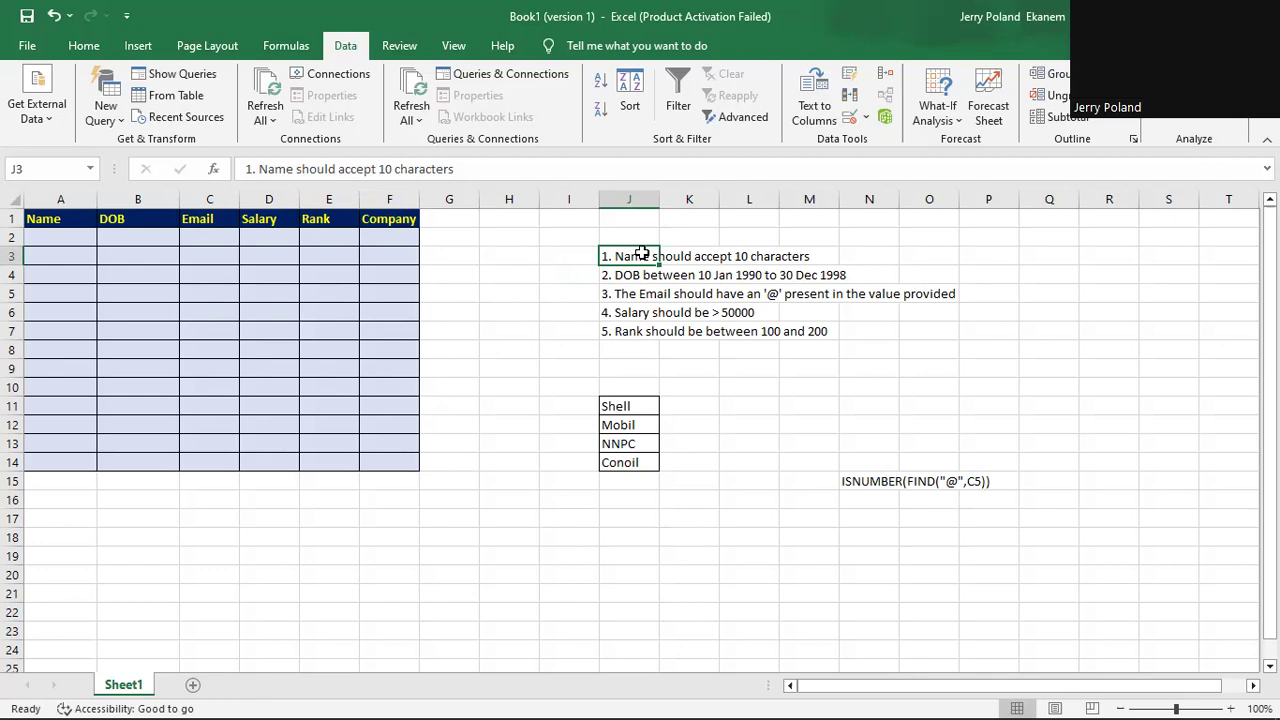
left_click(466, 169)
key("BackSpace")
key("BackSpace")
key("BackSpace")
key("BackSpace")
key("BackSpace")
key("BackSpace")
key("BackSpace")
key("BackSpace")
key("BackSpace")
key("BackSpace")
key("BackSpace")
key("BackSpace")
key("BackSpace")
key("BackSpace")
key("BackSpace")
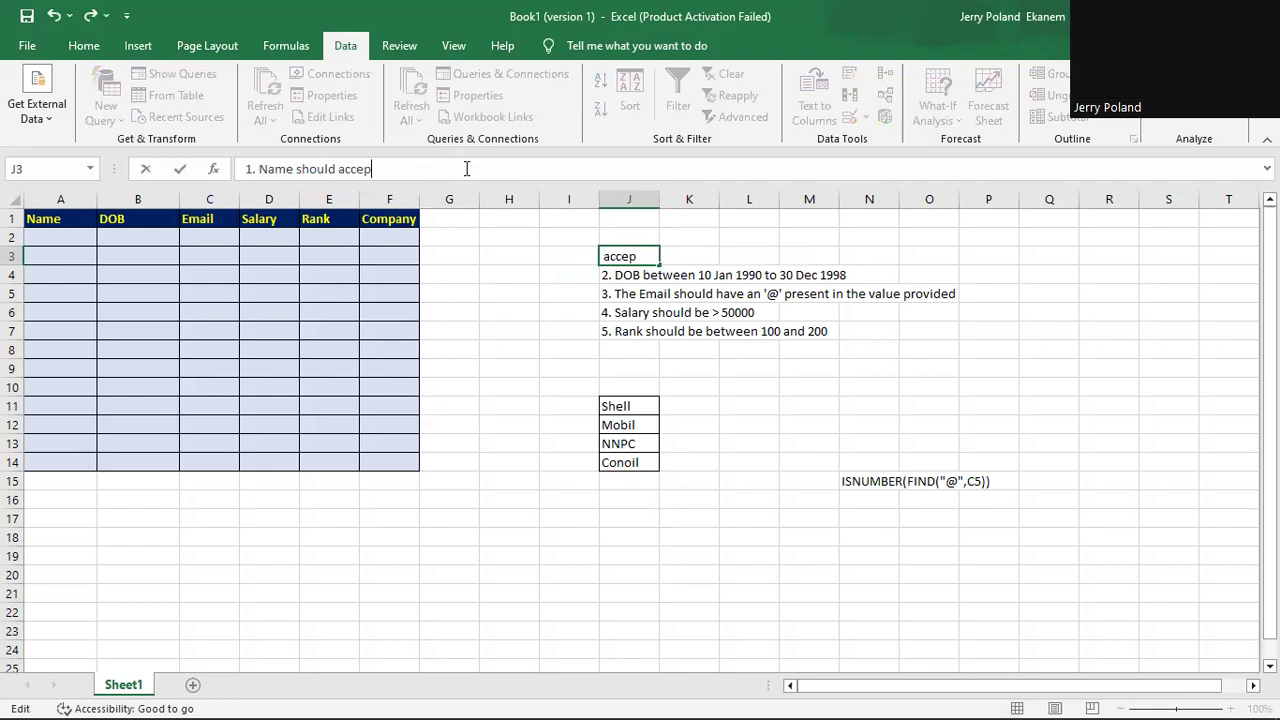
type("t between 4 and 15")
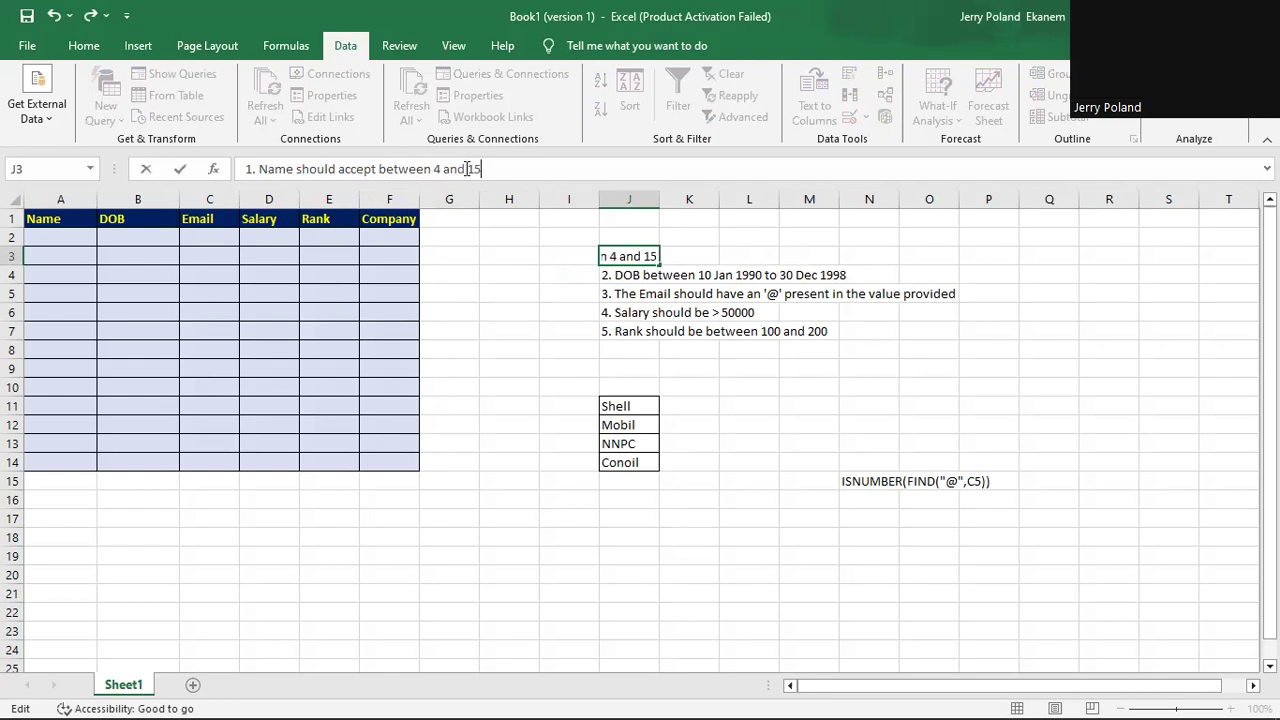
type(" chara")
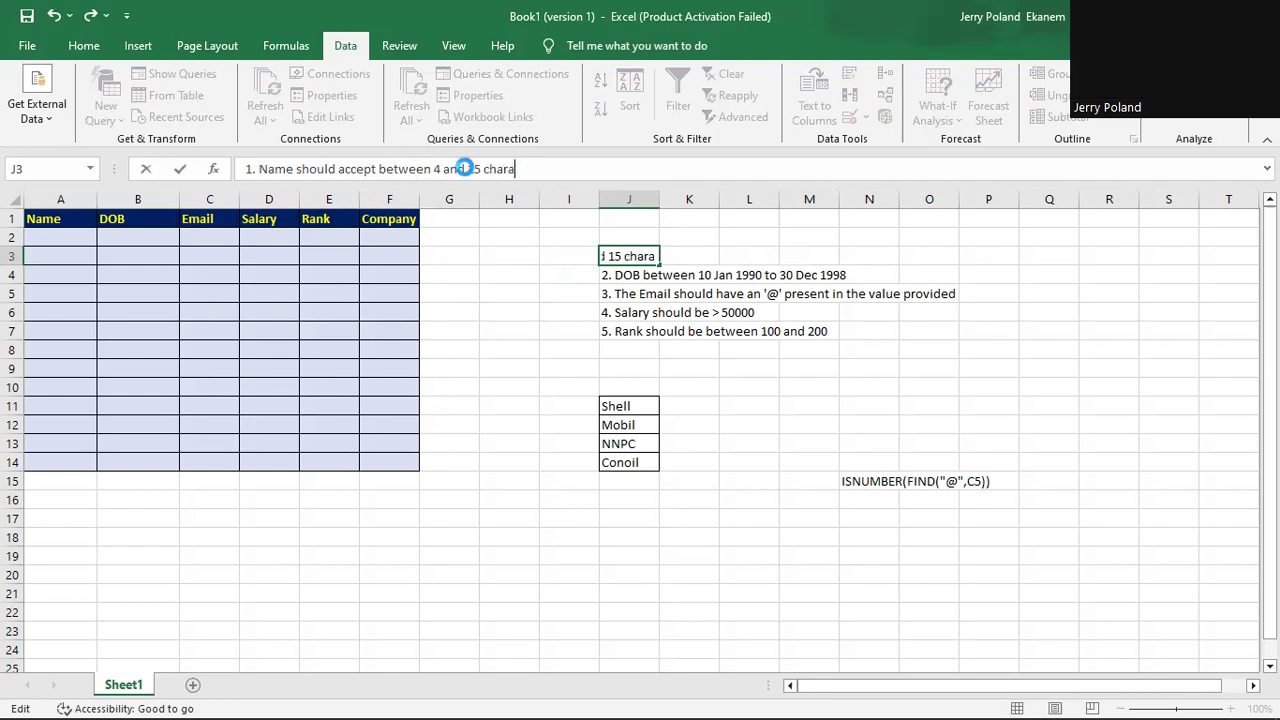
type("cters")
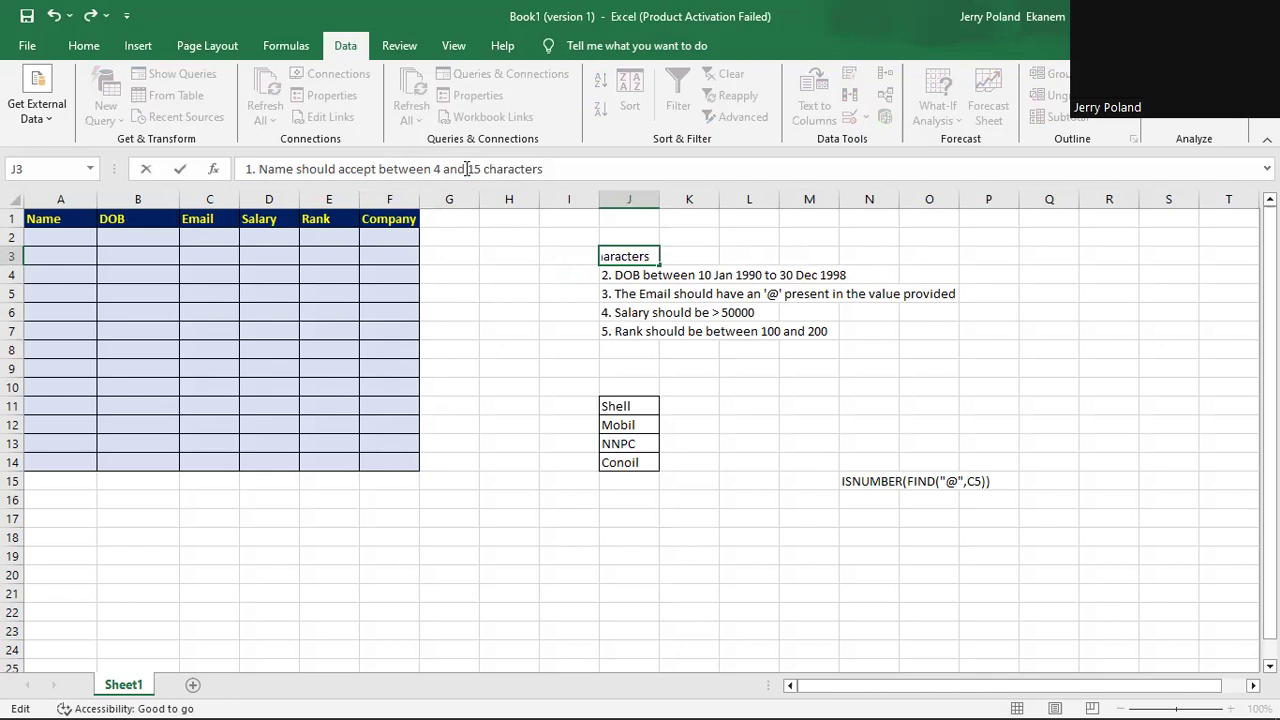
key("Return")
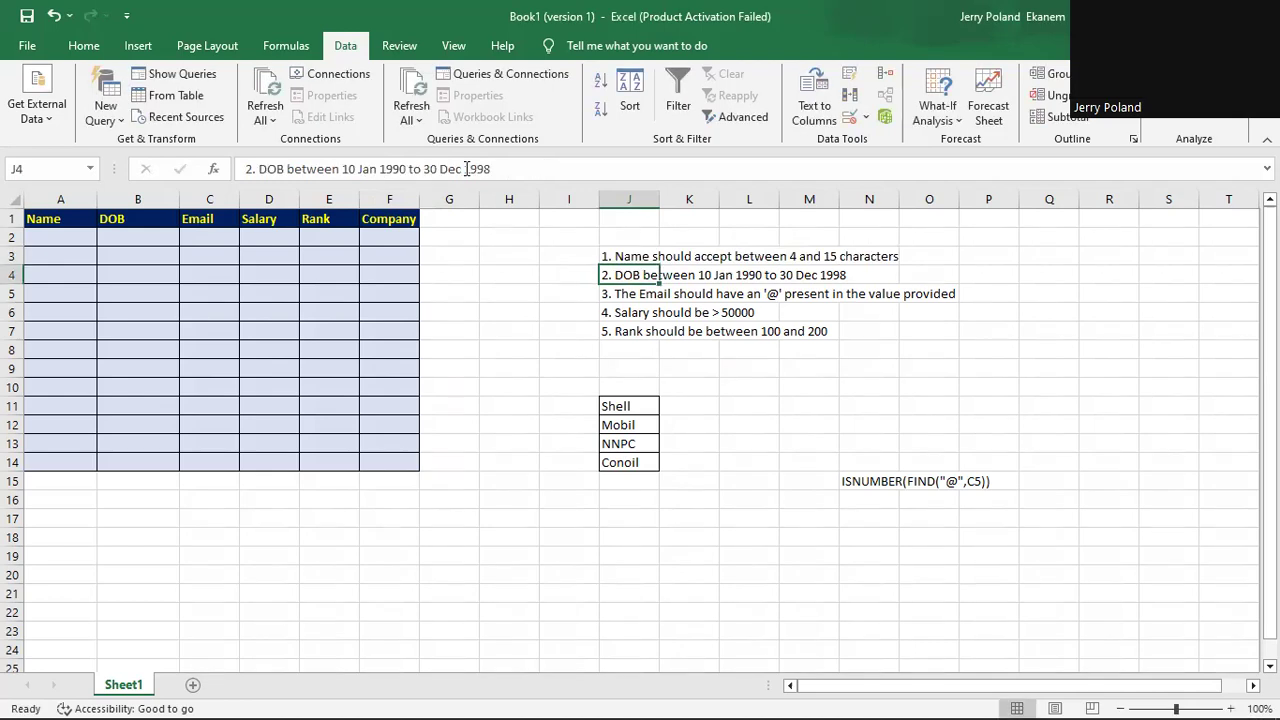
Open the Data Validation settings for the first Name cell, A2.
left_click(82, 46)
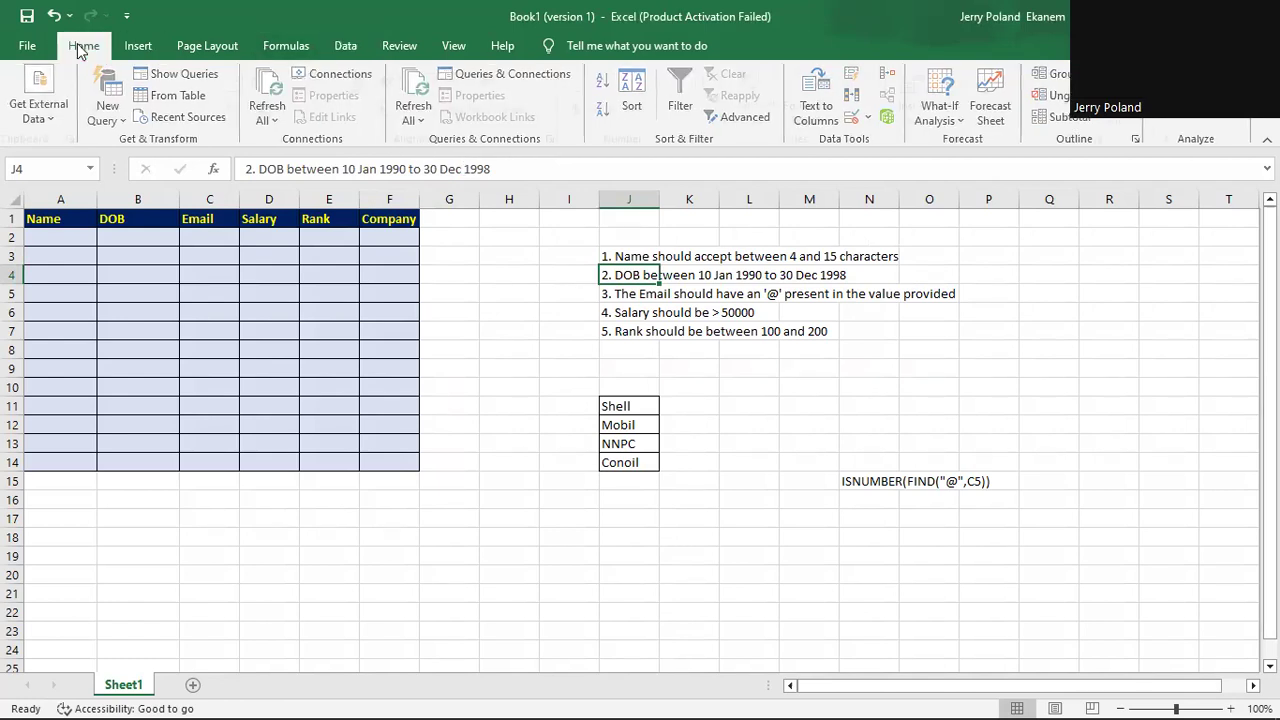
left_click(64, 236)
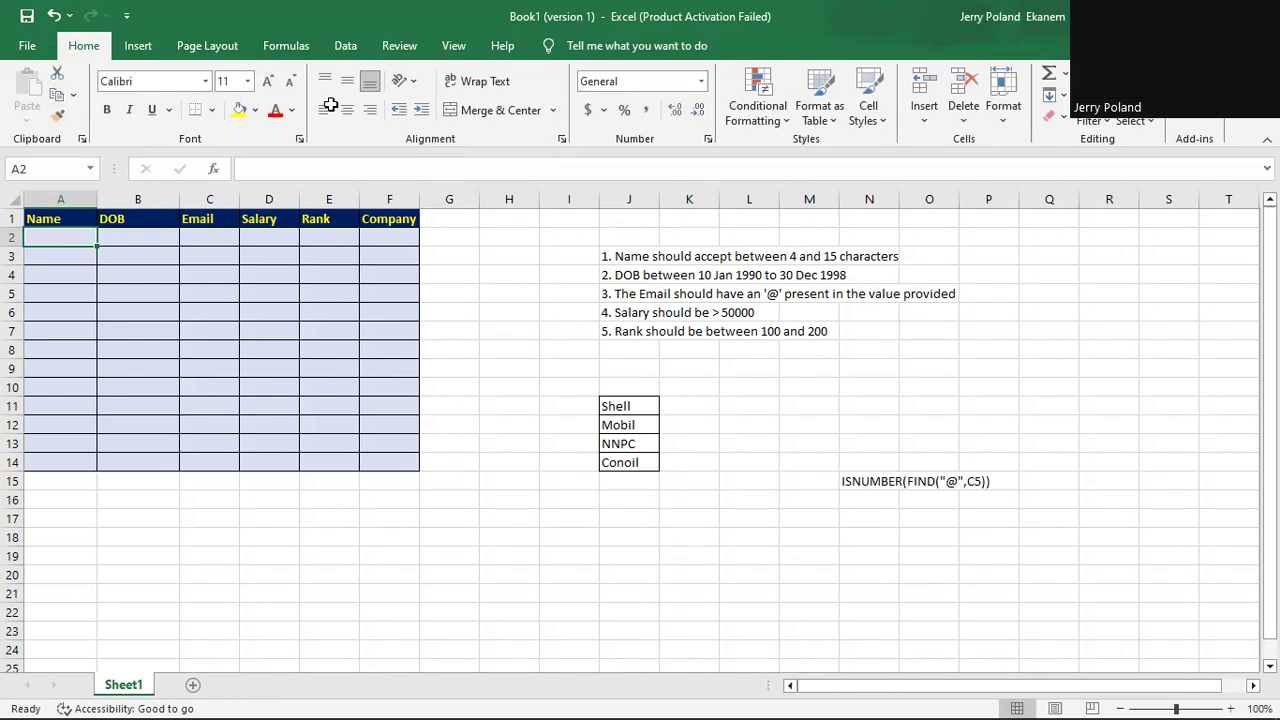
left_click(341, 50)
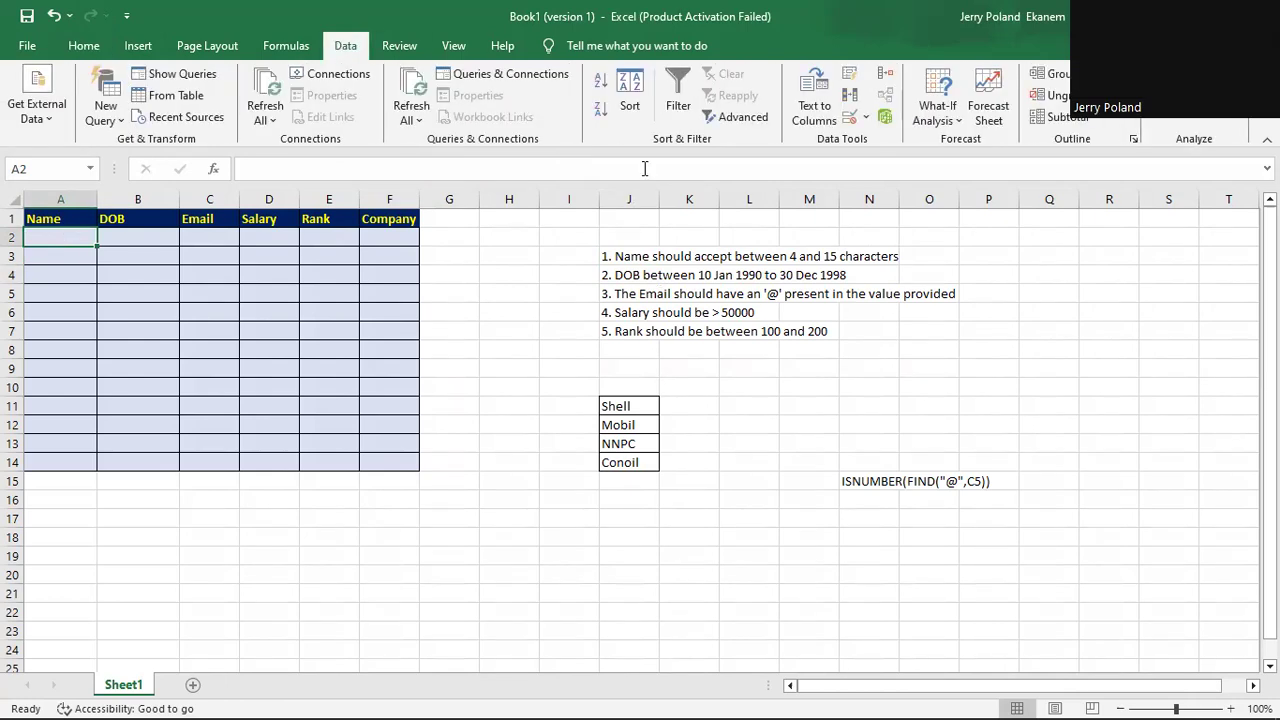
left_click(867, 119)
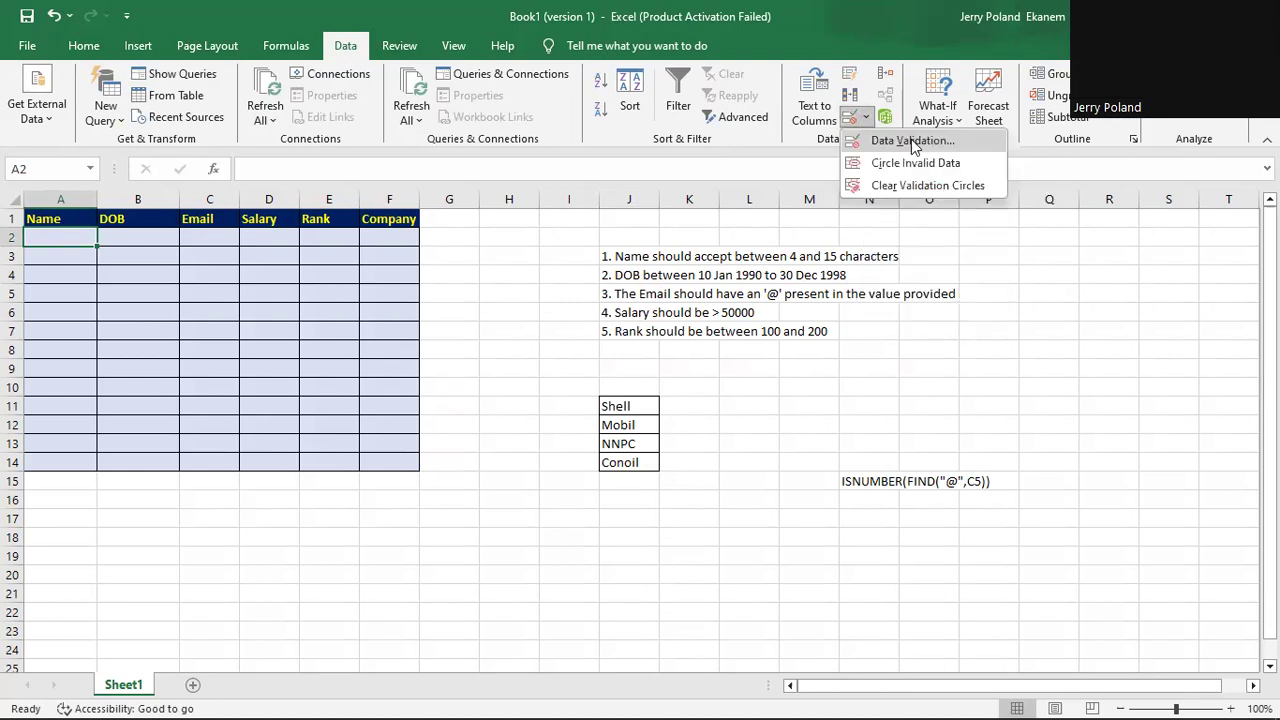
left_click(913, 141)
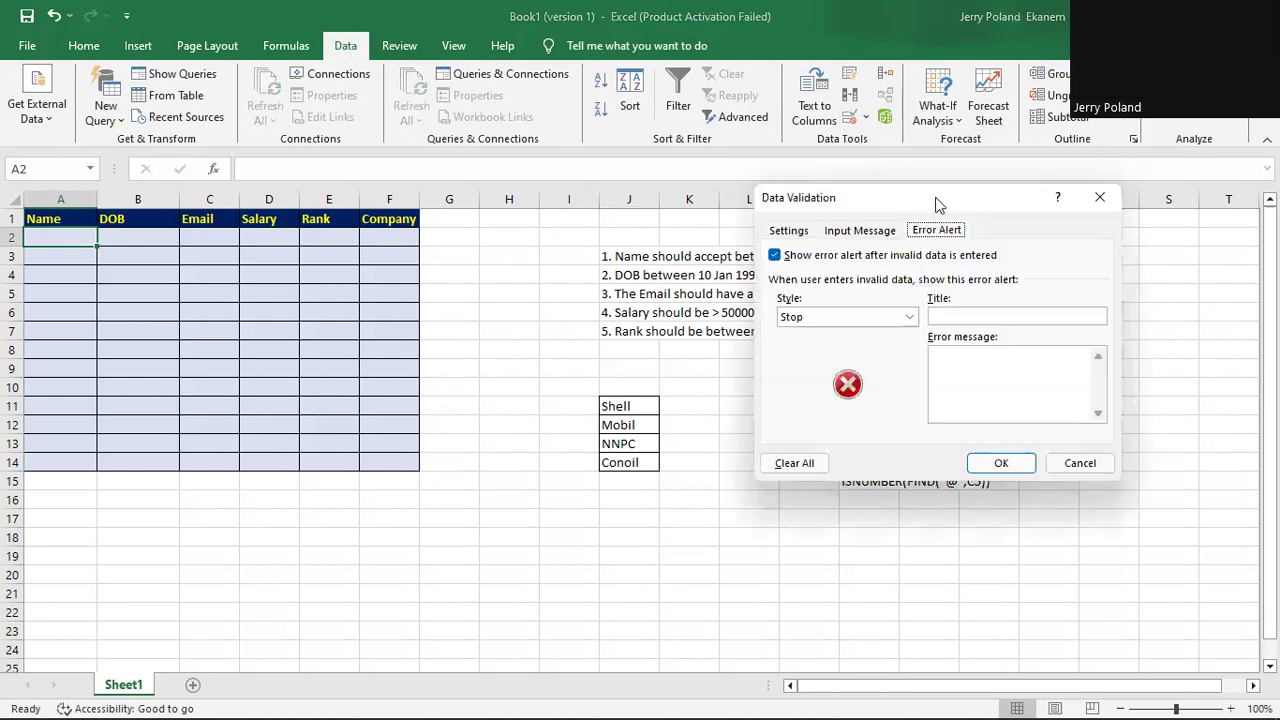
left_click(785, 232)
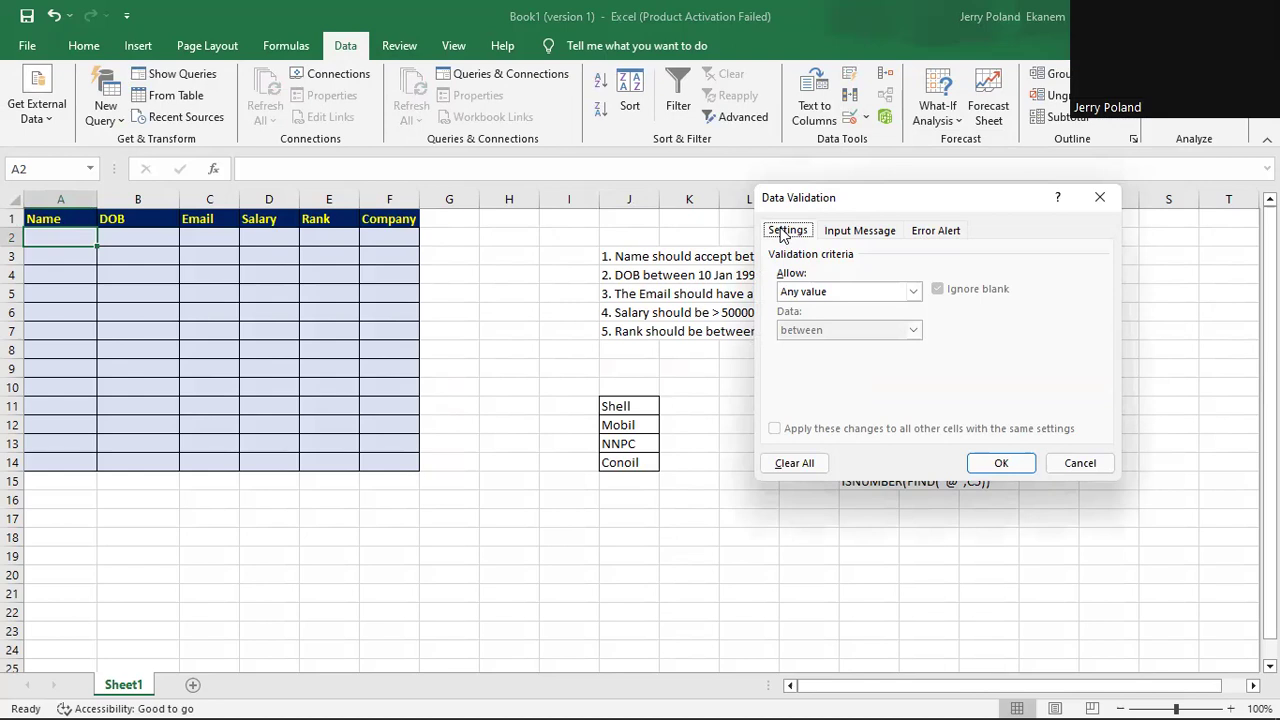
Allow Text length between a minimum of 4 and a maximum of 15.
left_click(913, 292)
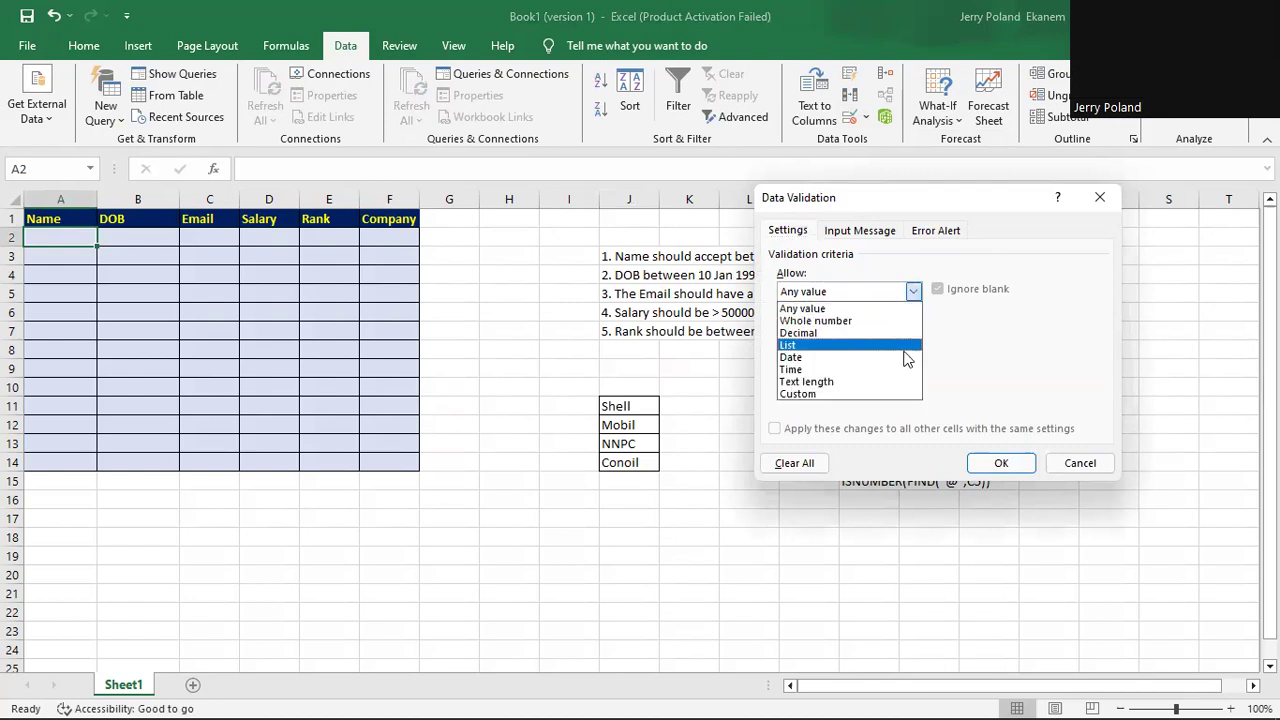
left_click(905, 382)
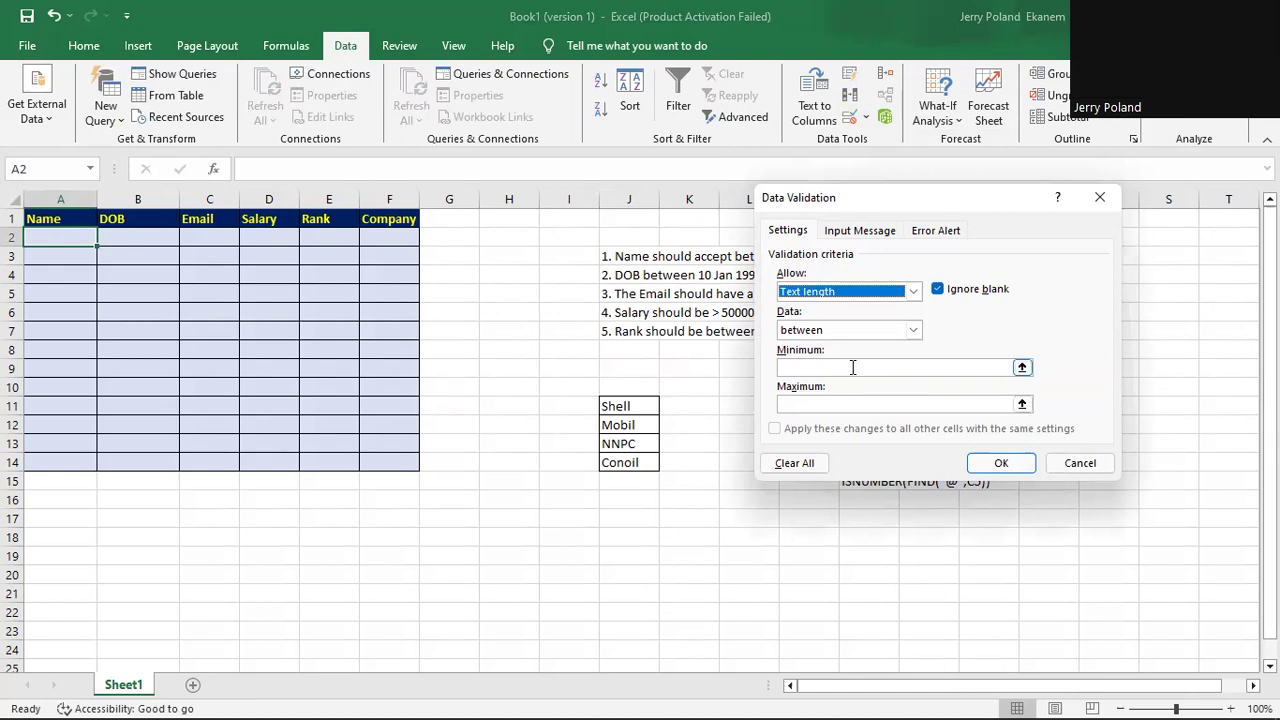
left_click(914, 331)
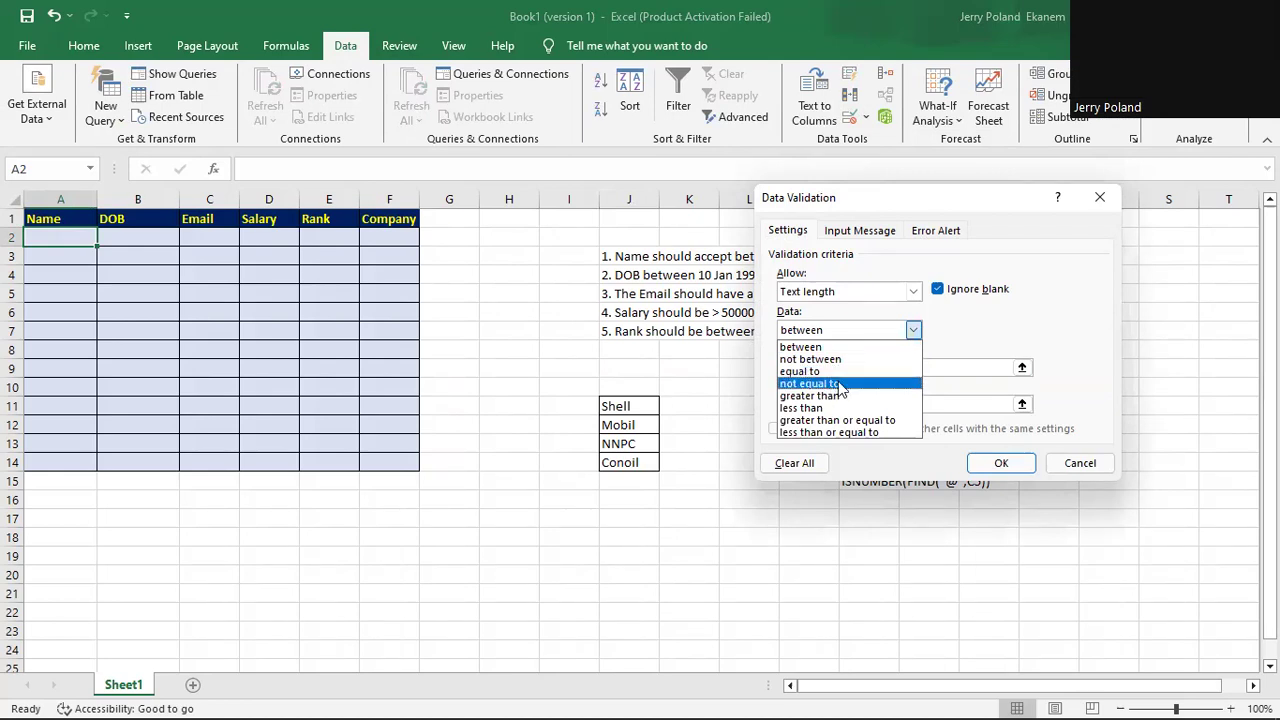
left_click(914, 331)
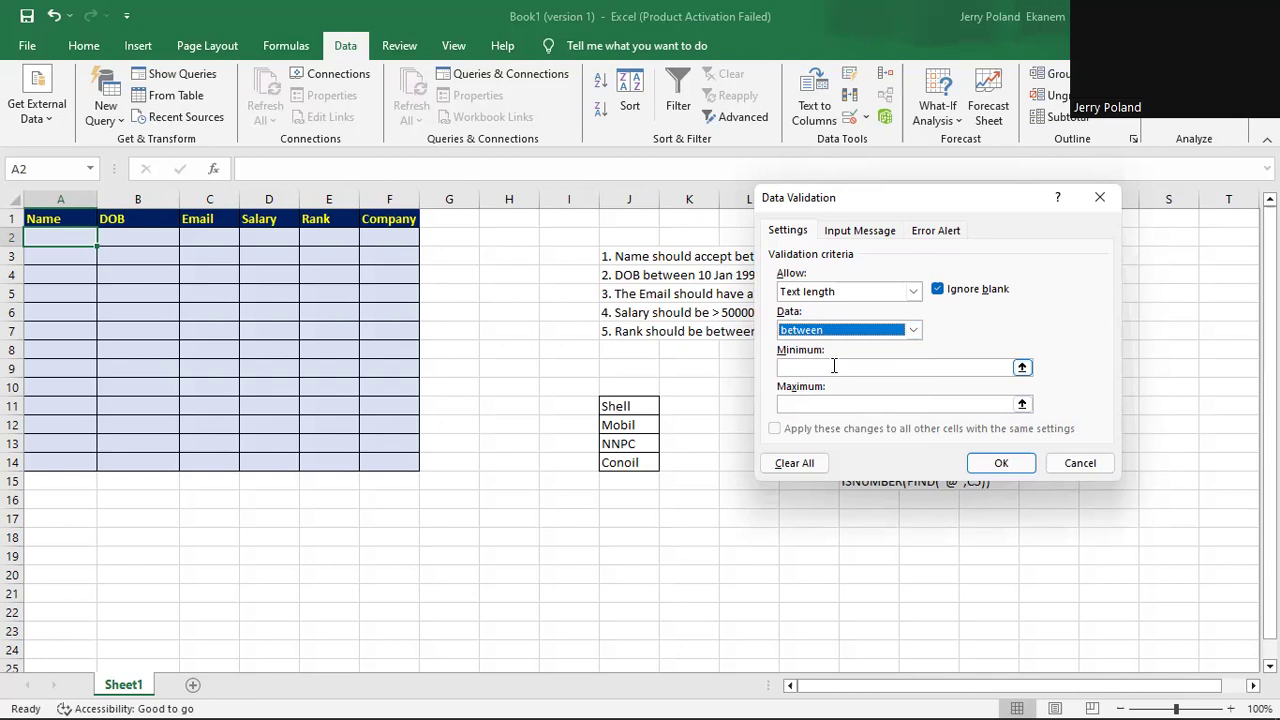
left_click(834, 366)
type("4")
left_click(834, 403)
type("15")
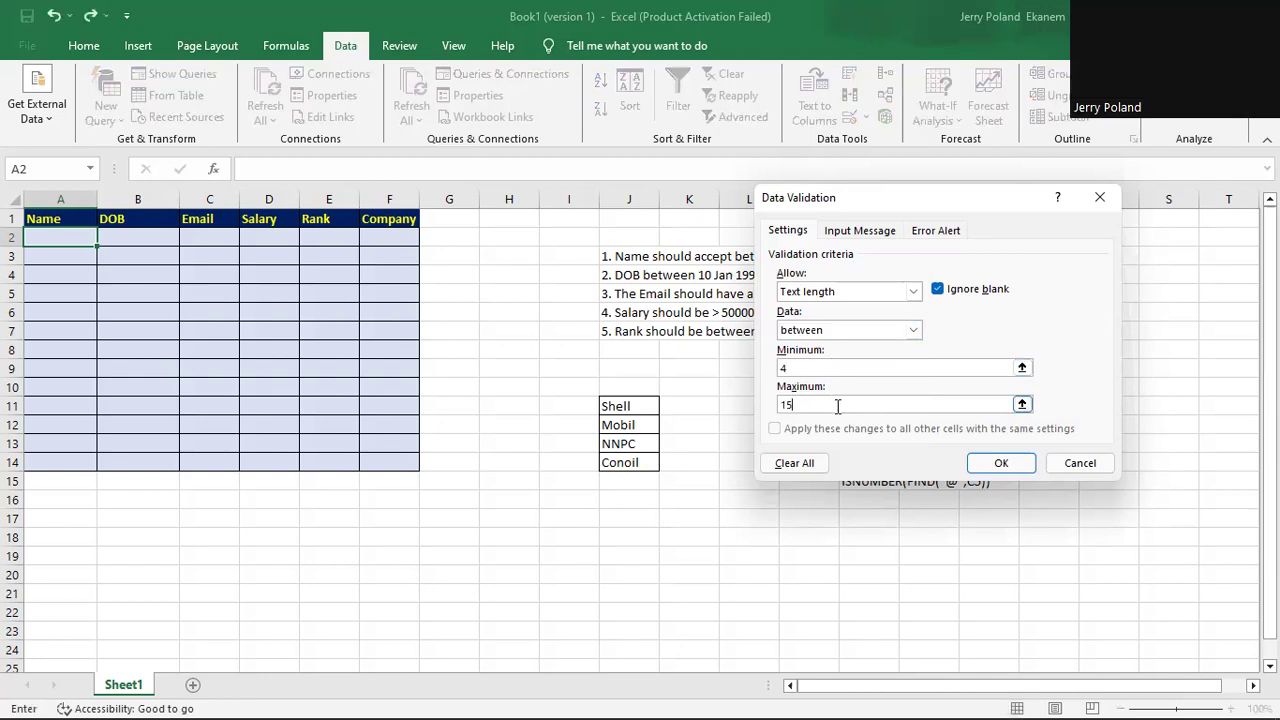
Set the A2 input message title to 'Name' and message to 'Please enter your name'.
left_click(858, 232)
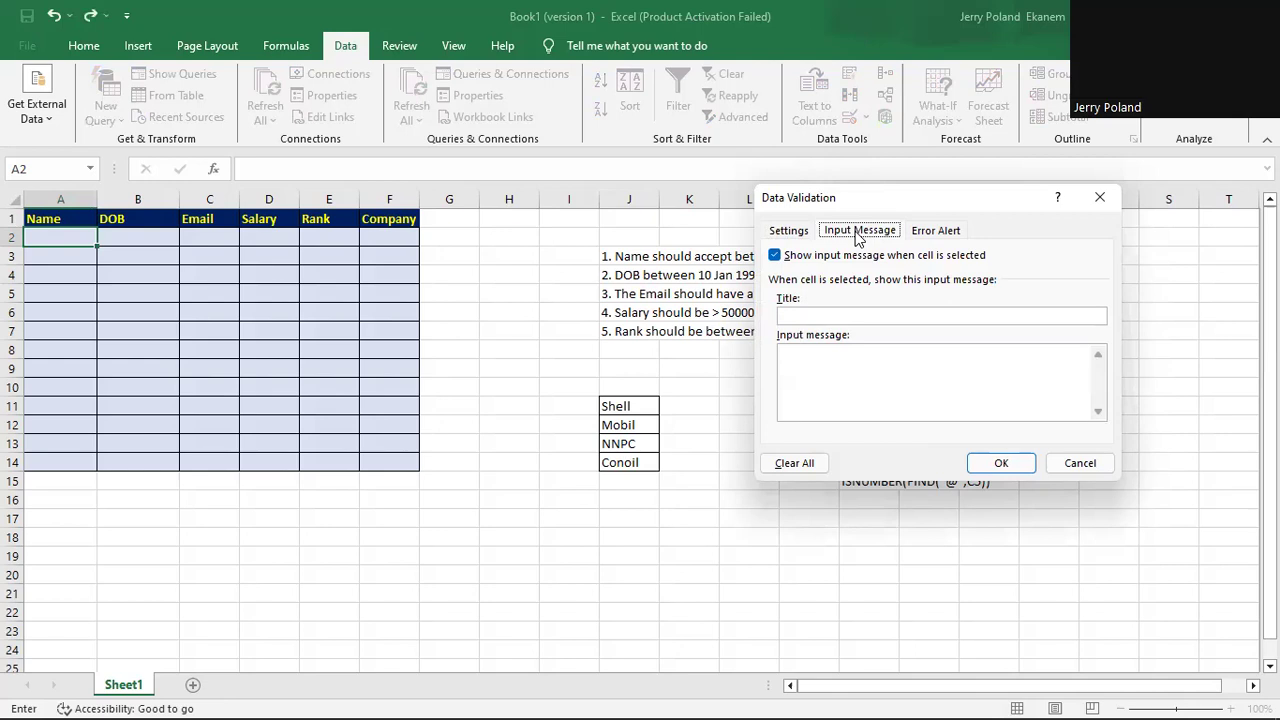
left_click(852, 316)
type("n")
key("Return")
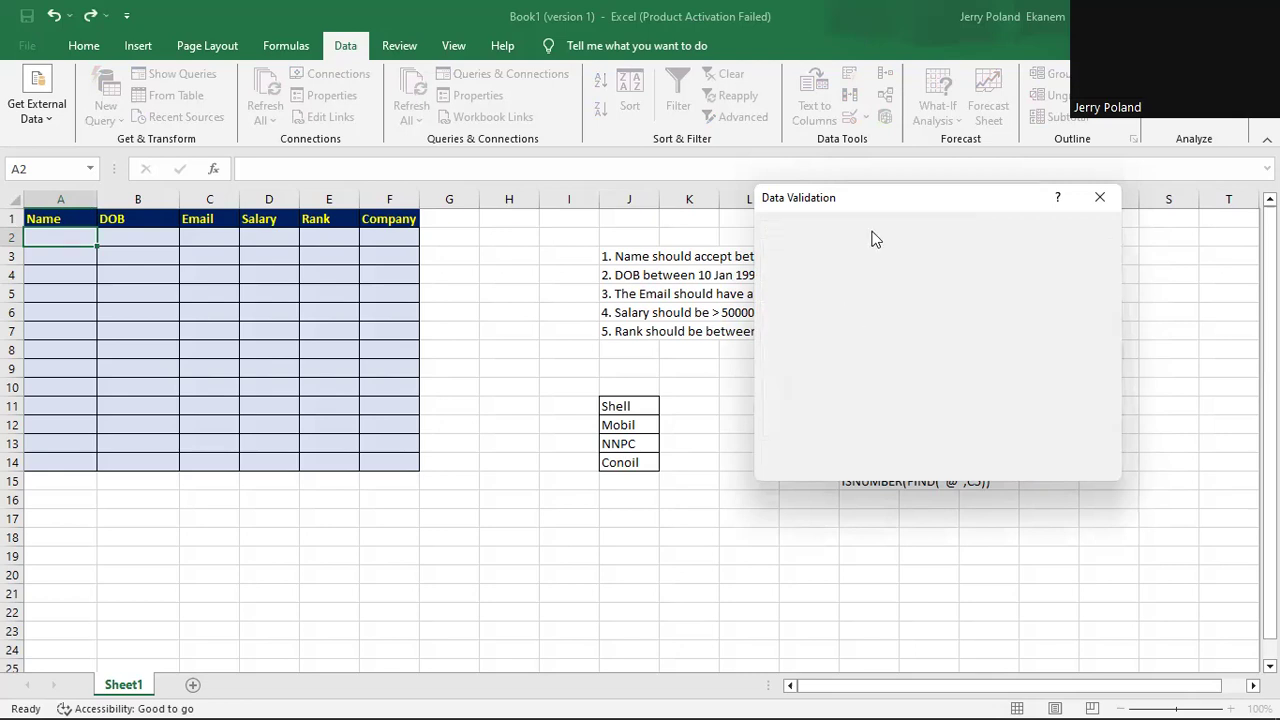
key("BackSpace")
type("n")
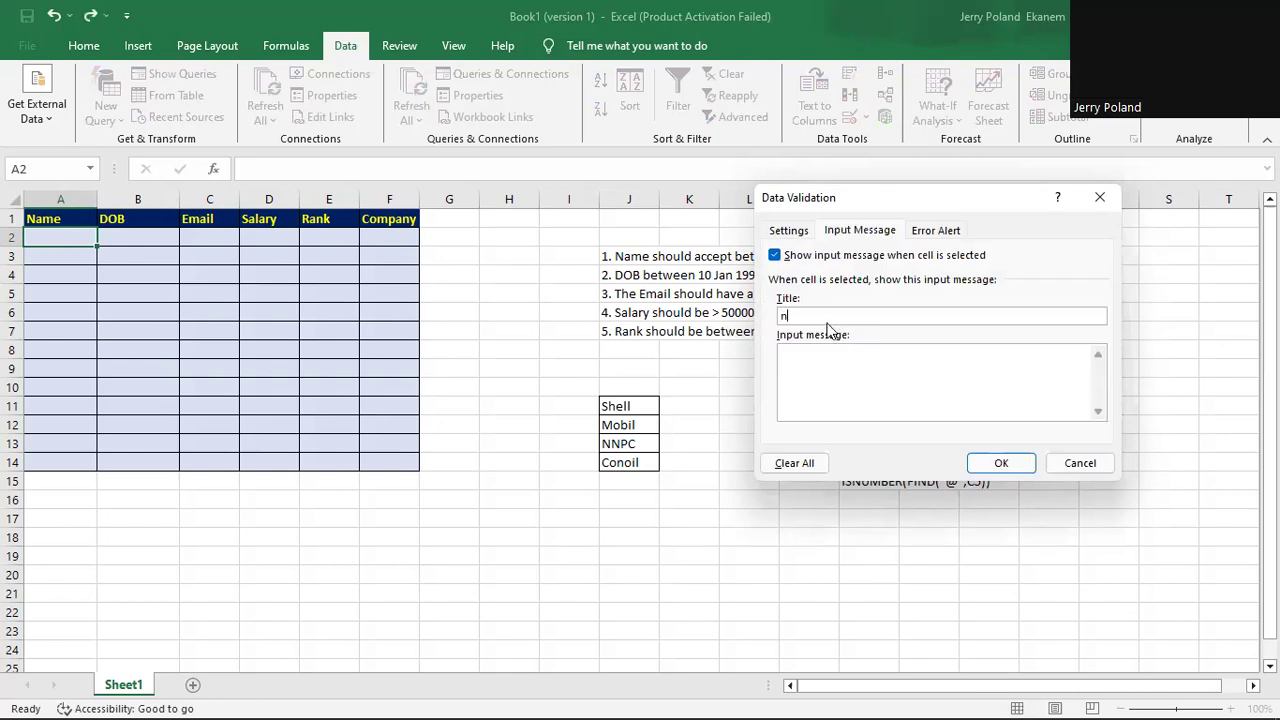
key("BackSpace")
type("Name")
left_click(811, 351)
type("Please enter your name")
left_click(938, 232)
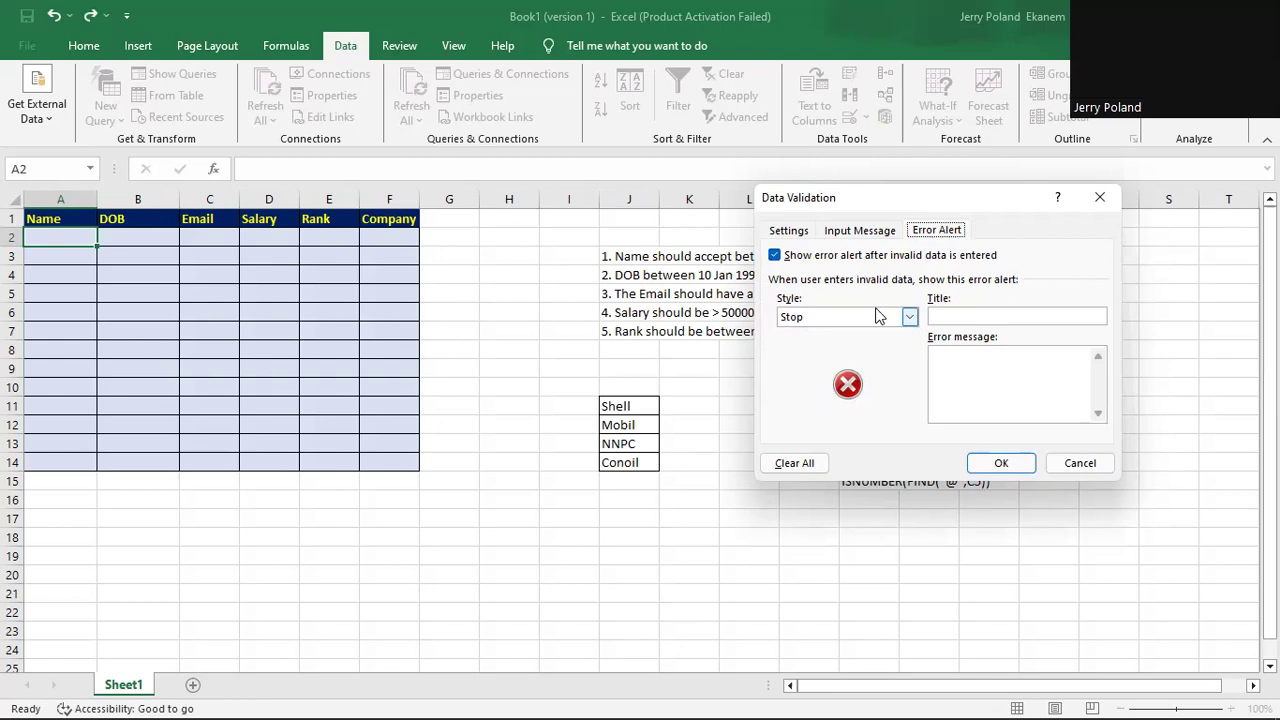
Set the Name error alert style to Stop.
left_click(909, 318)
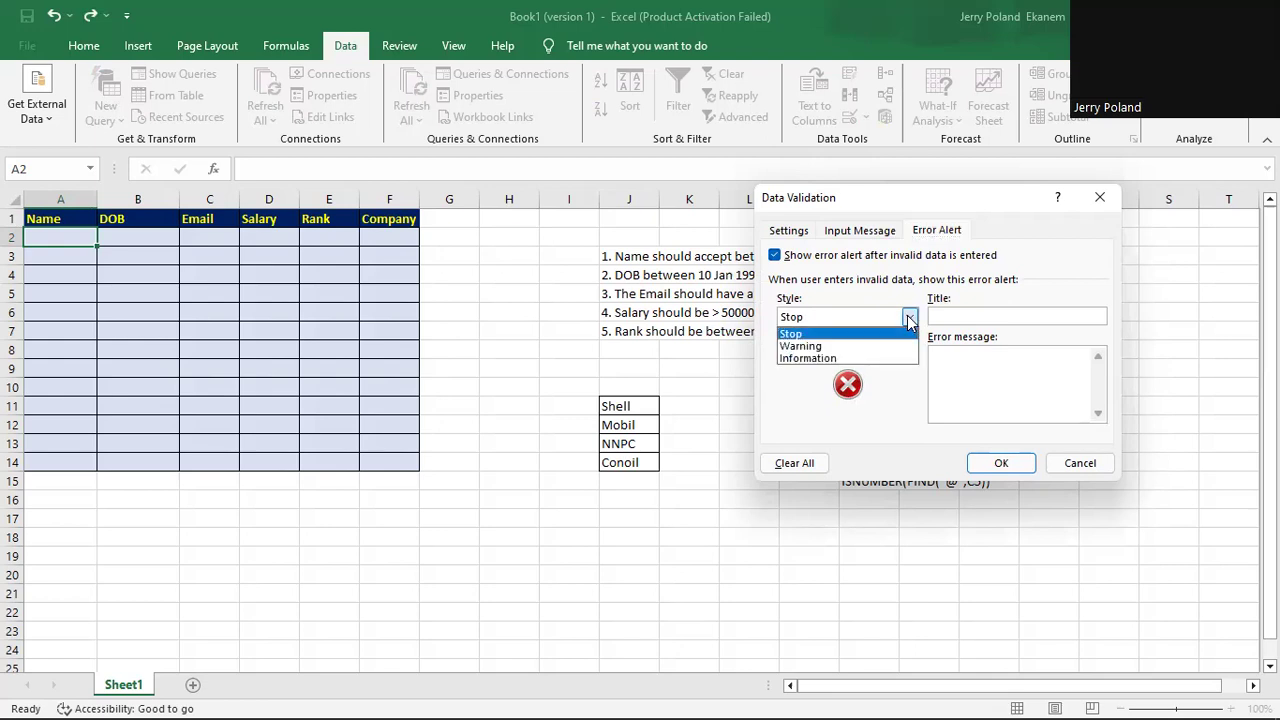
left_click(860, 346)
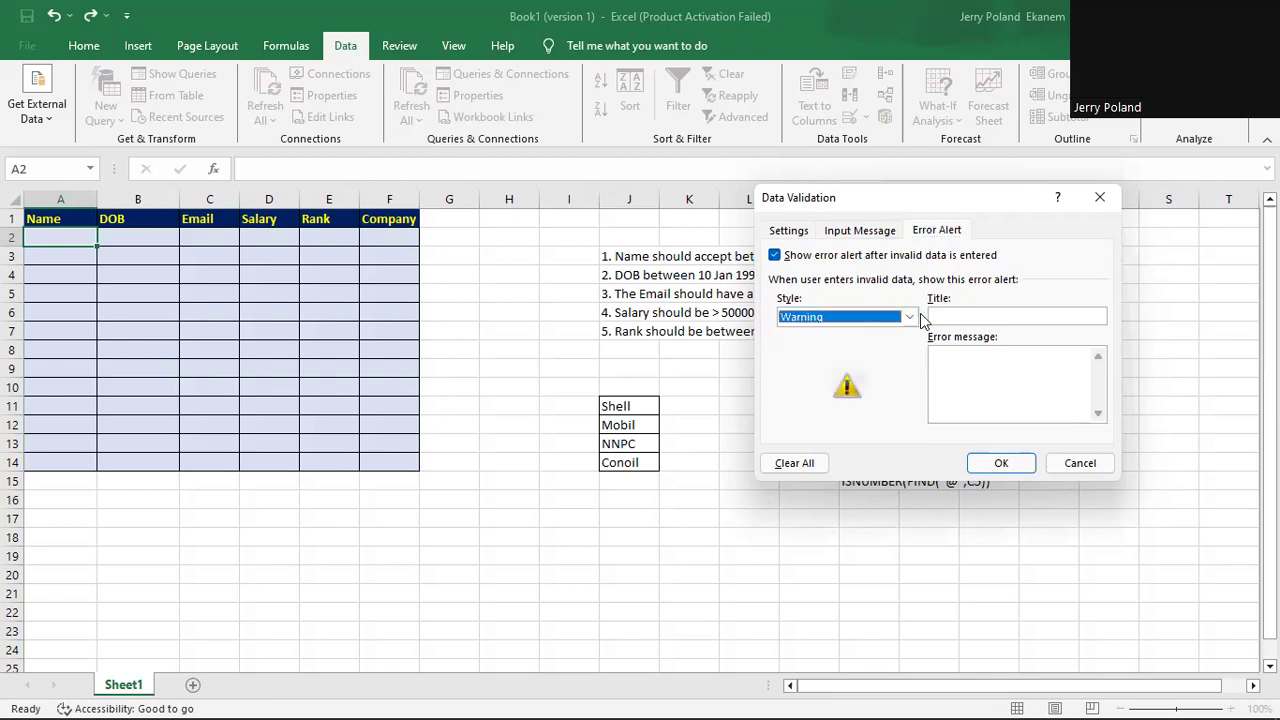
left_click(910, 318)
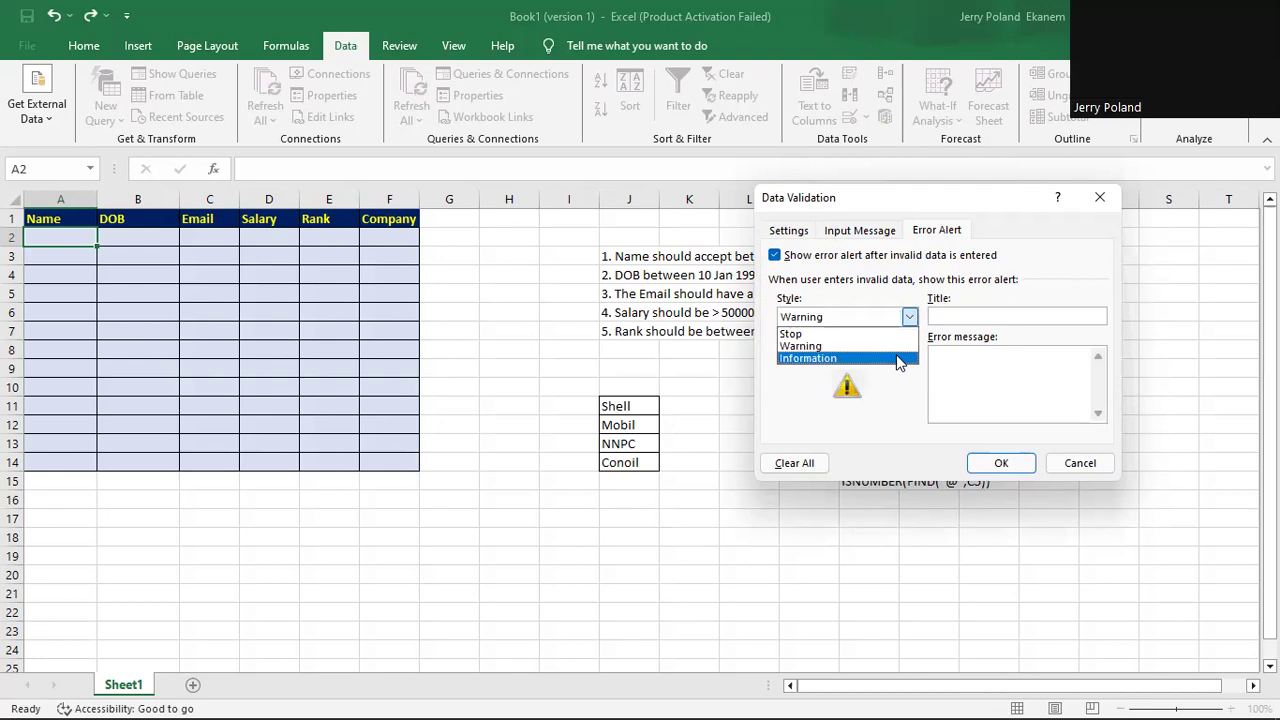
left_click(898, 360)
left_click(851, 318)
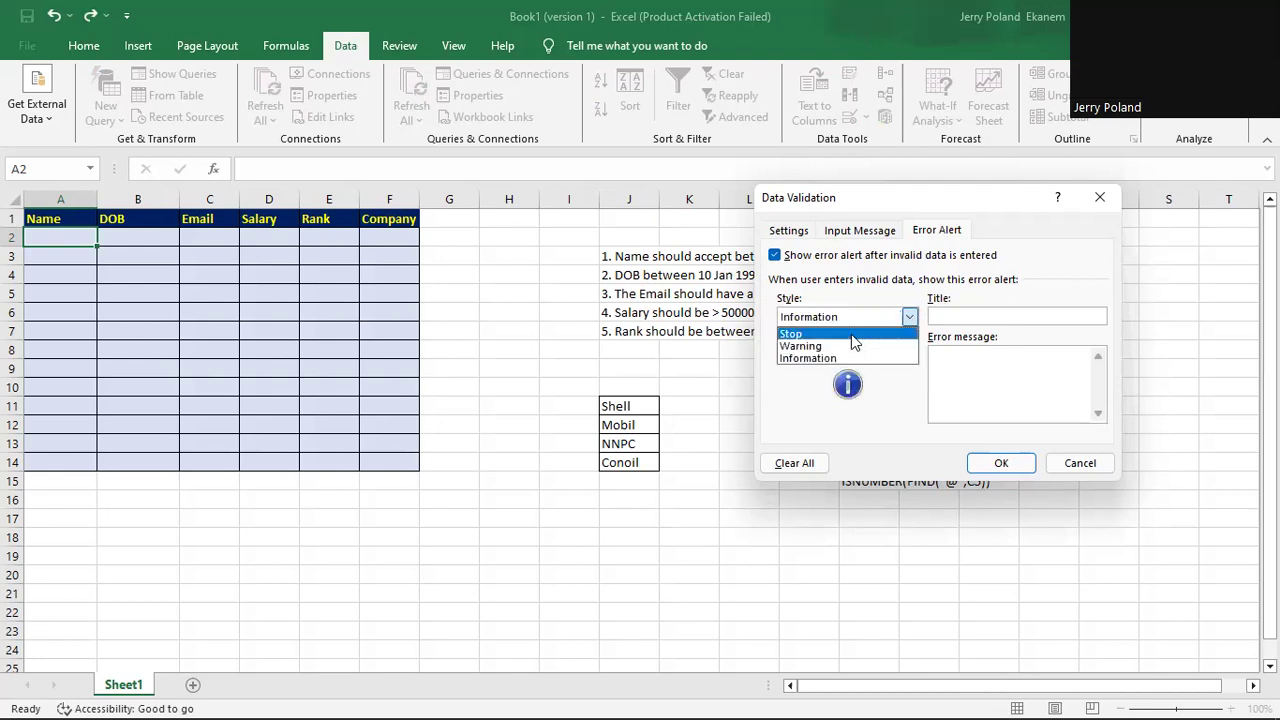
left_click(851, 334)
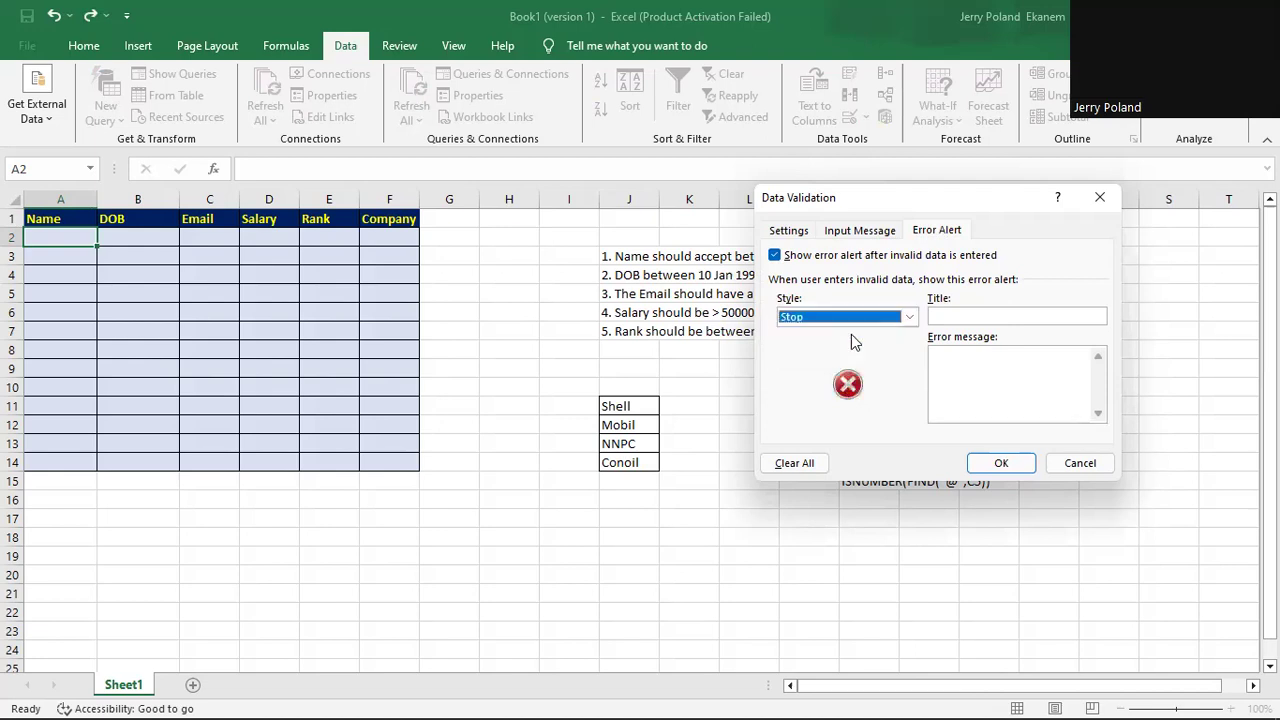
Title the alert 'Wrong name input' with message 'Name Characters must be between 4 and 15', then apply.
left_click(981, 316)
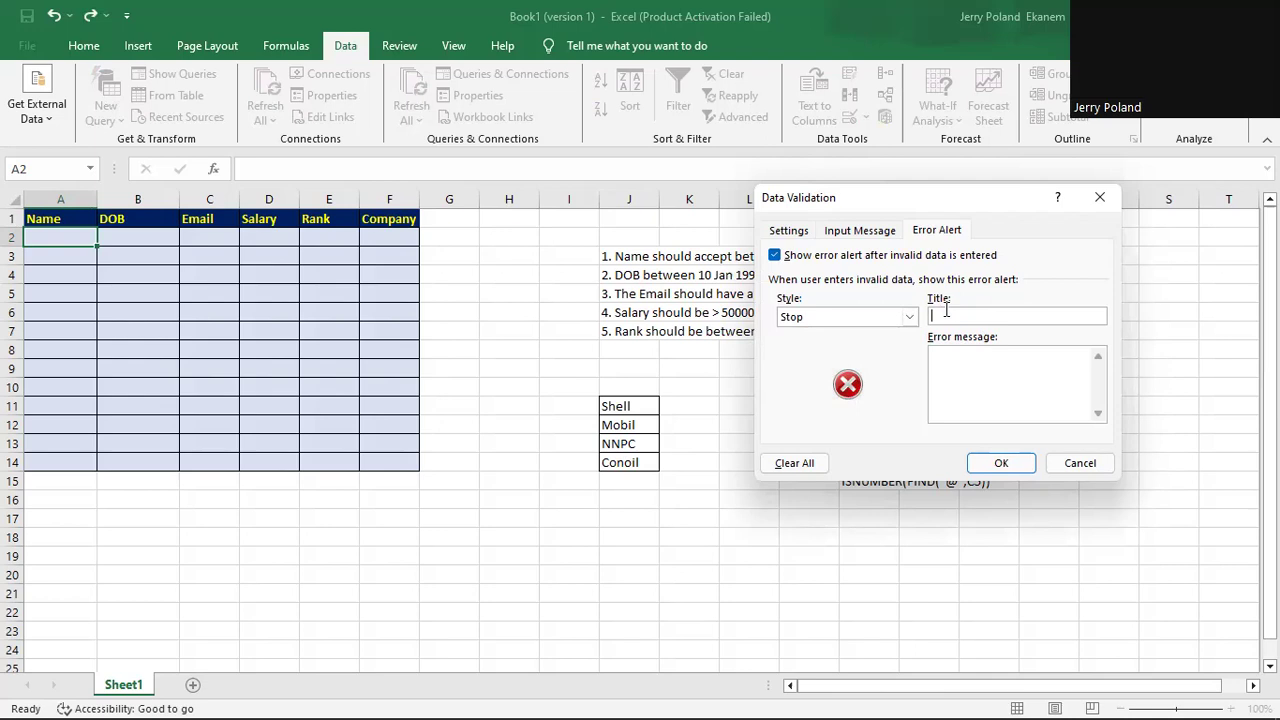
type("wro")
key("BackSpace")
key("BackSpace")
key("BackSpace")
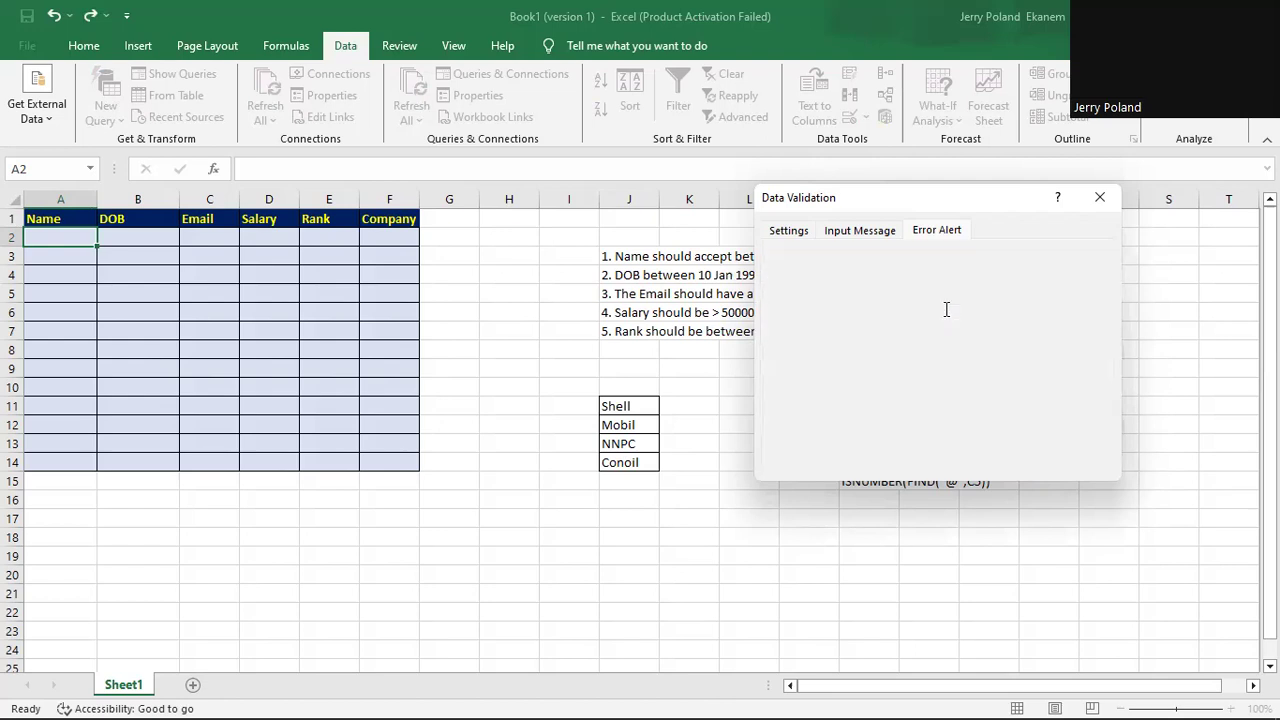
type("Wrong name input")
left_click(952, 360)
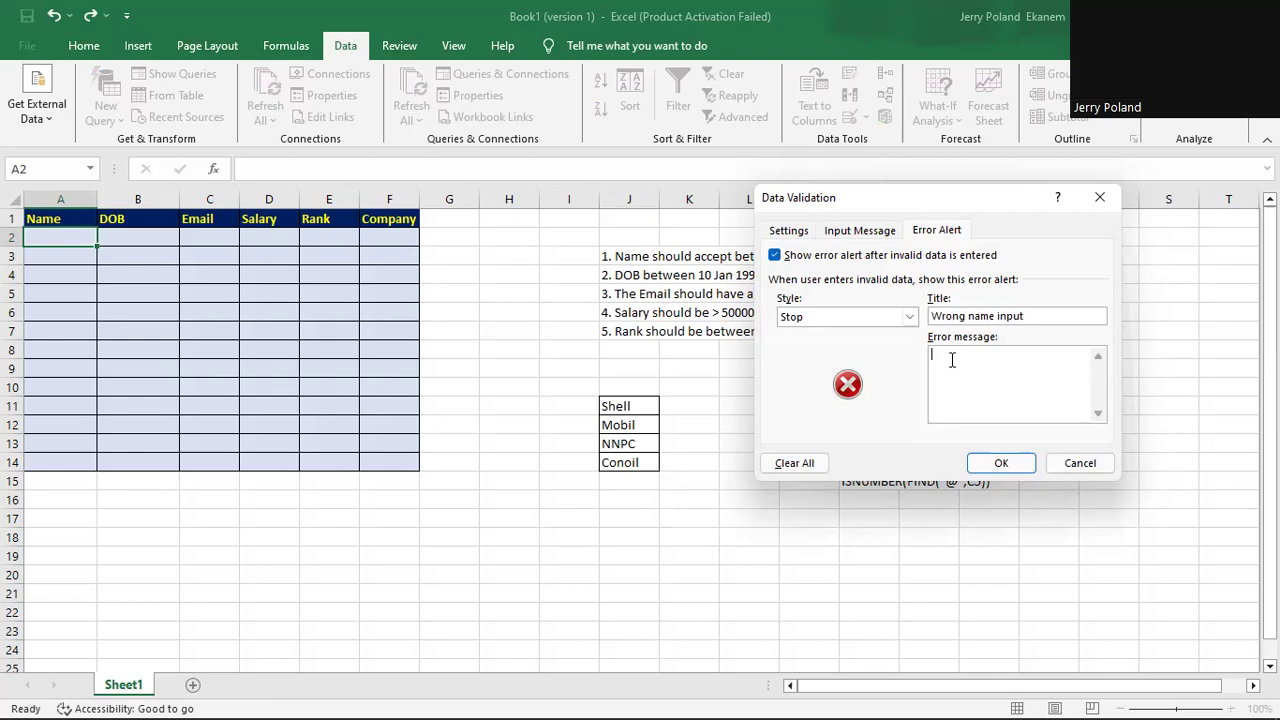
type("Name Characters must")
type("between 4 and 15")
left_click(1002, 464)
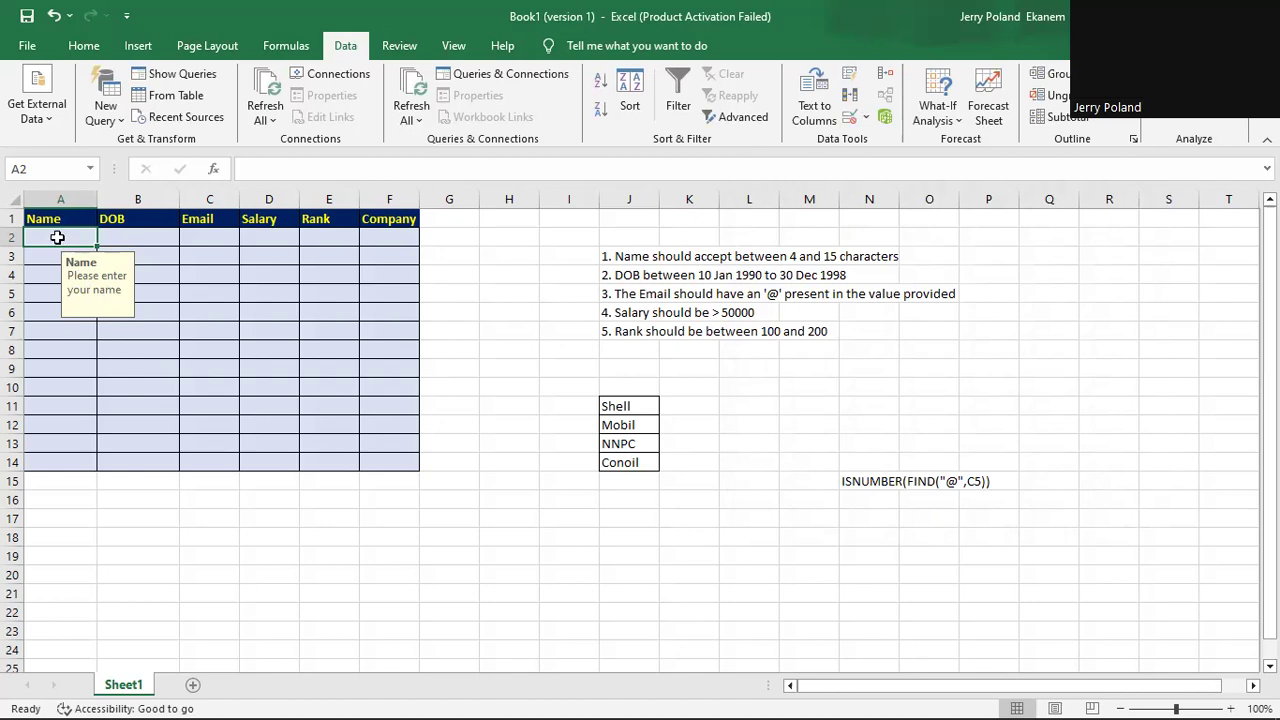
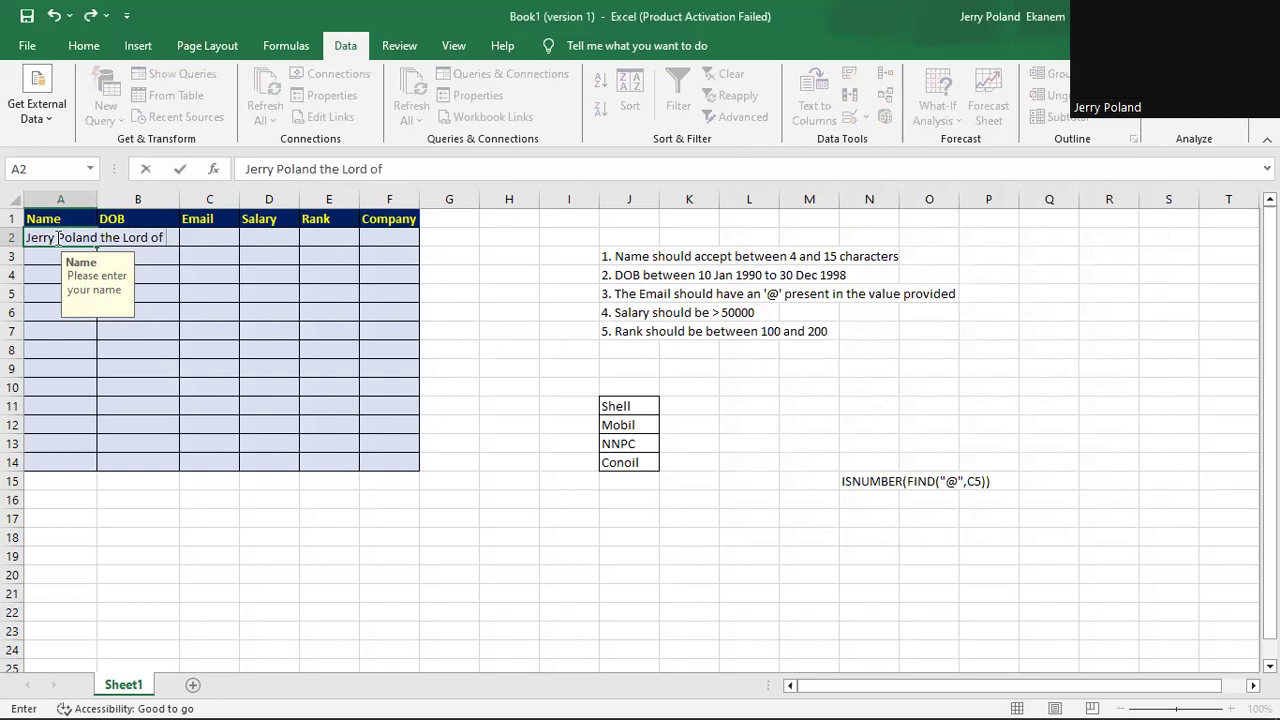
Enter an over-long name in A2, cancel the Stop alert, then enter a shorter full name.
type(" The south south")
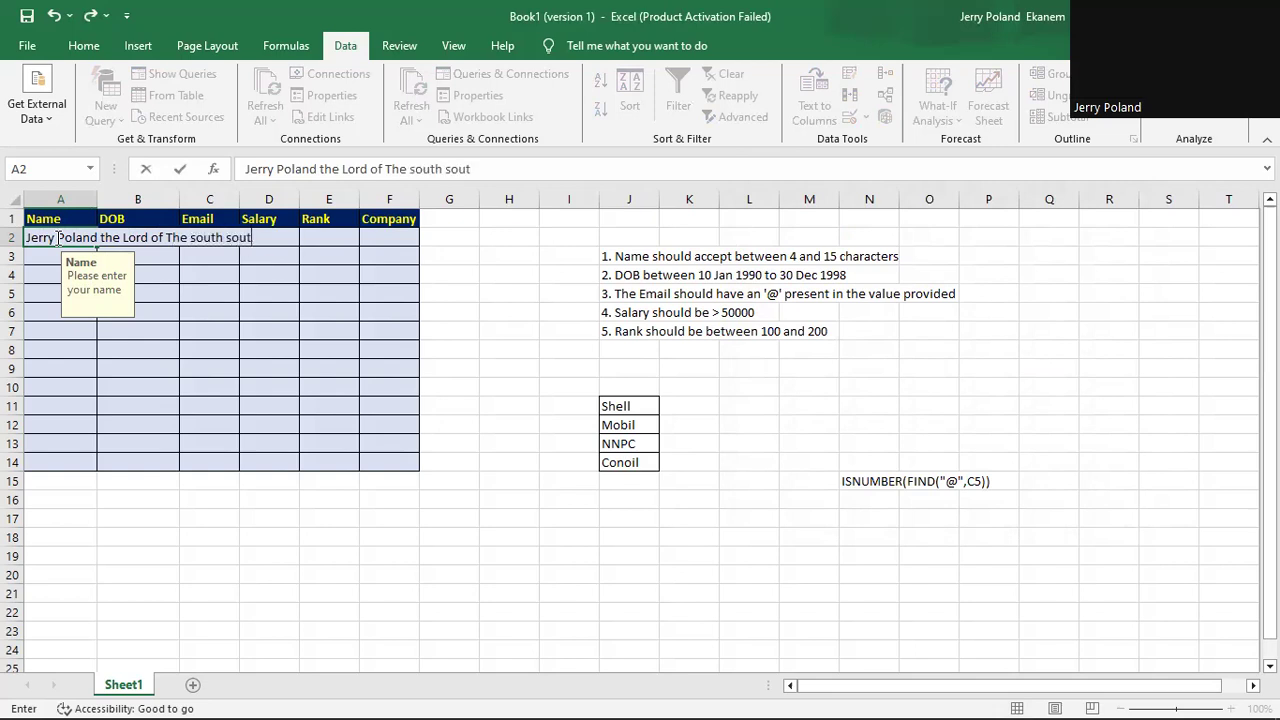
left_click(55, 237)
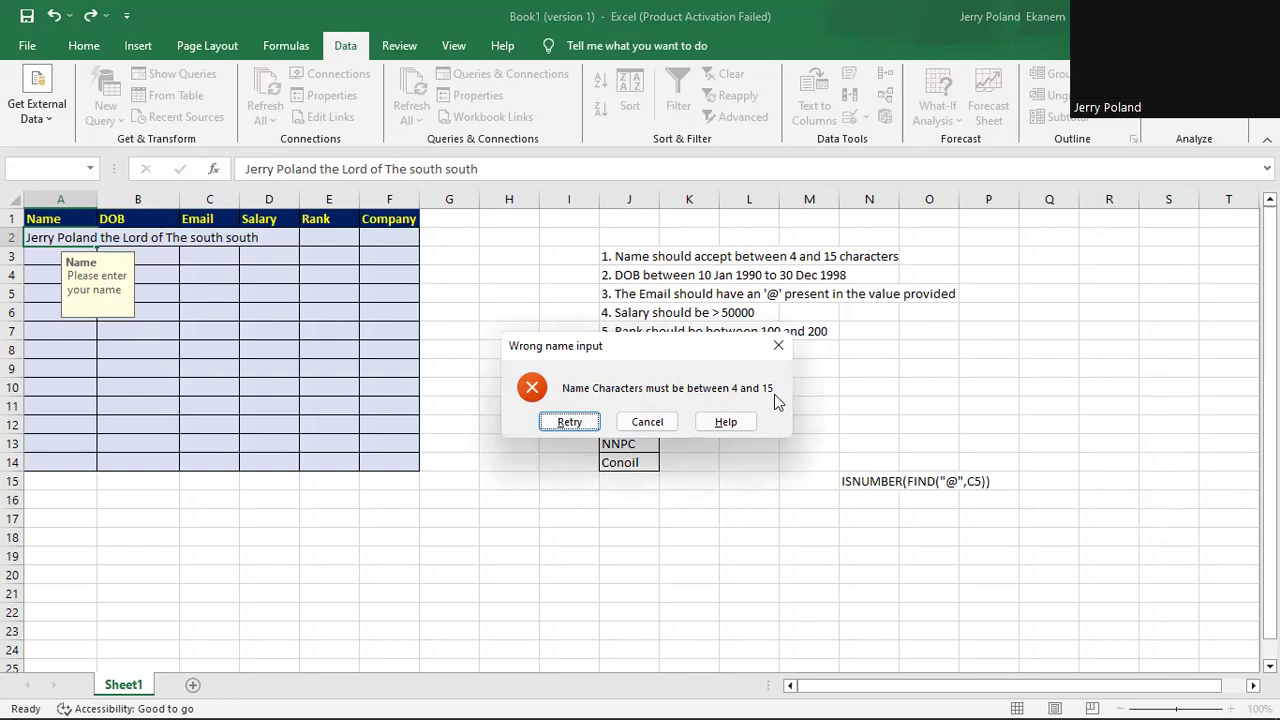
left_click(647, 422)
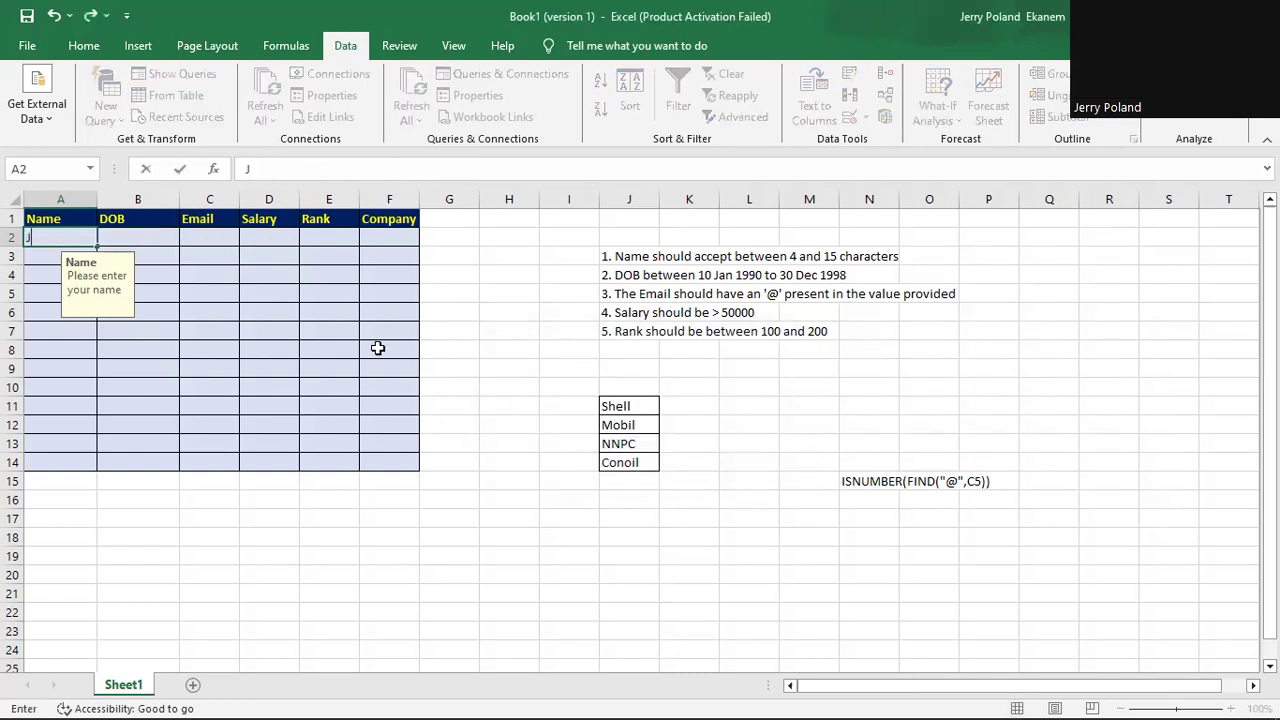
key("Return")
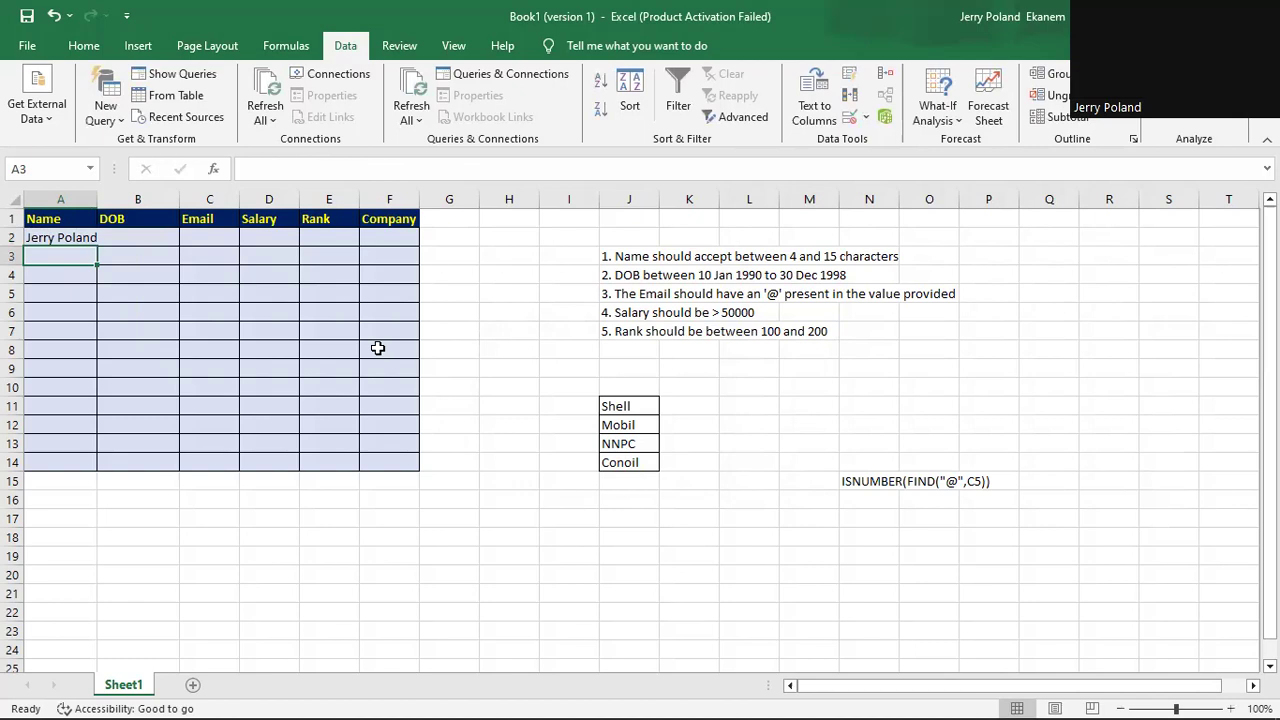
Open the Data Validation settings for DOB cell B2.
left_click(147, 237)
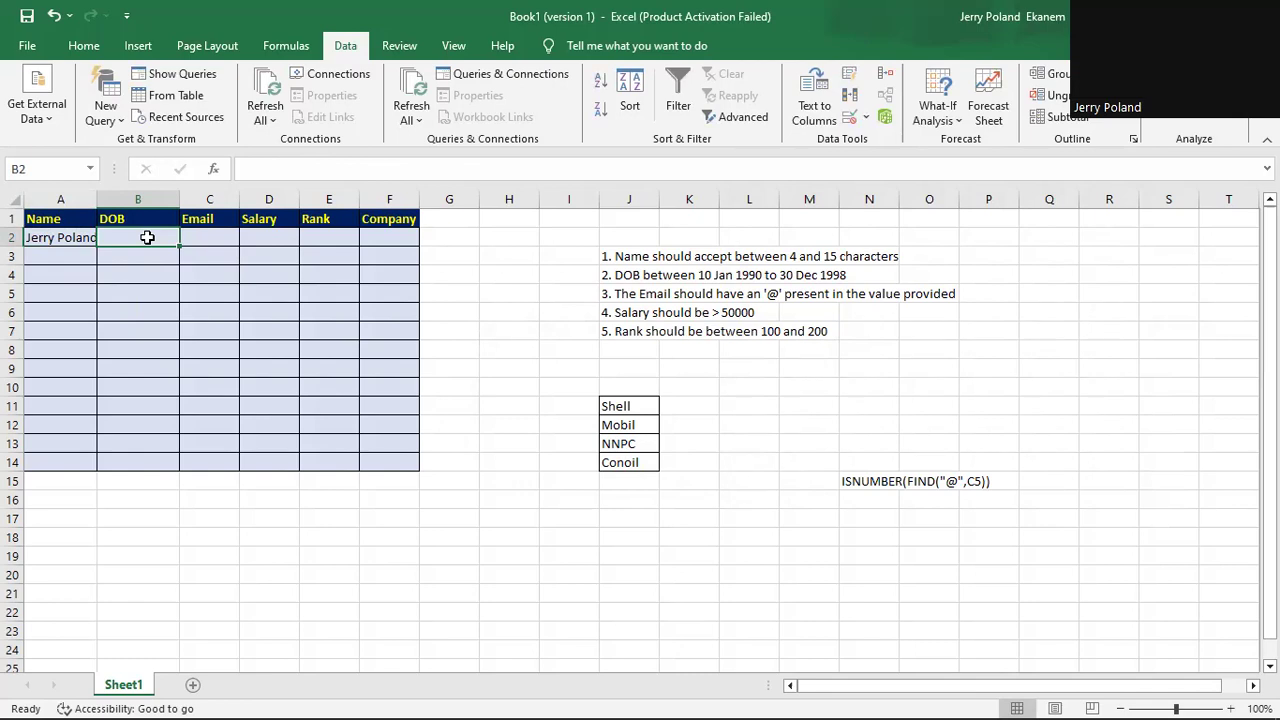
left_click(867, 117)
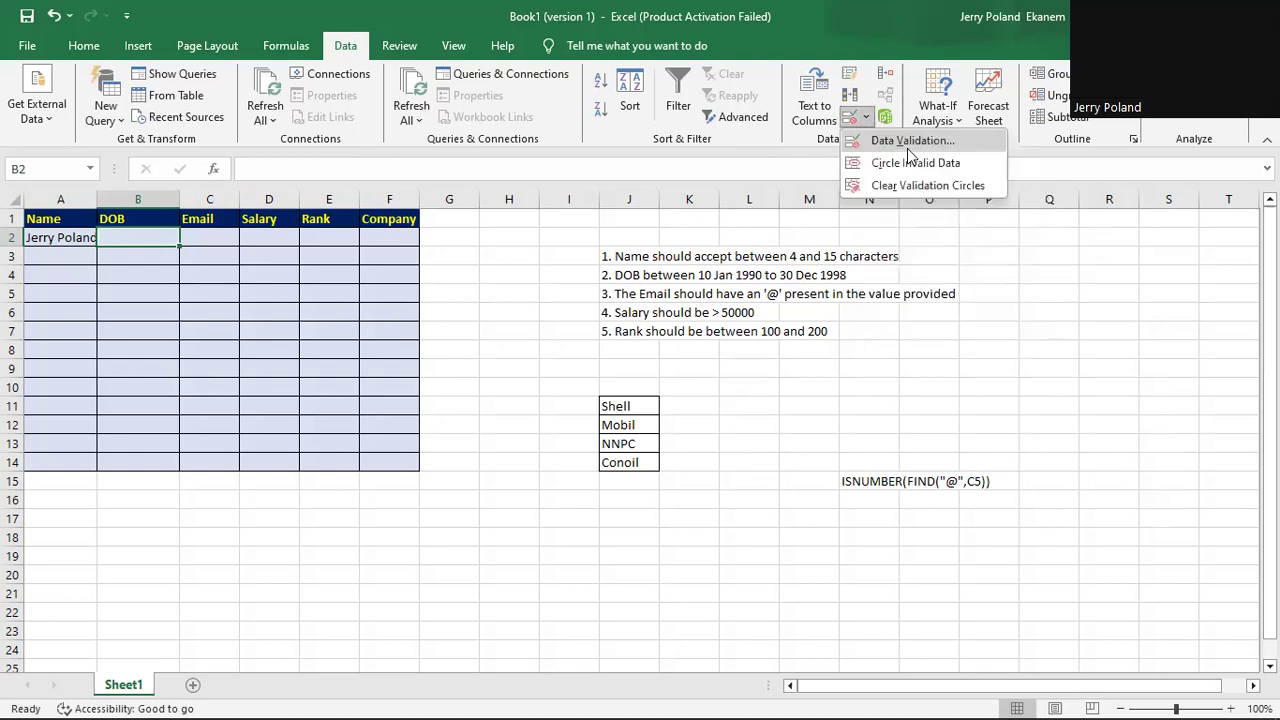
left_click(907, 144)
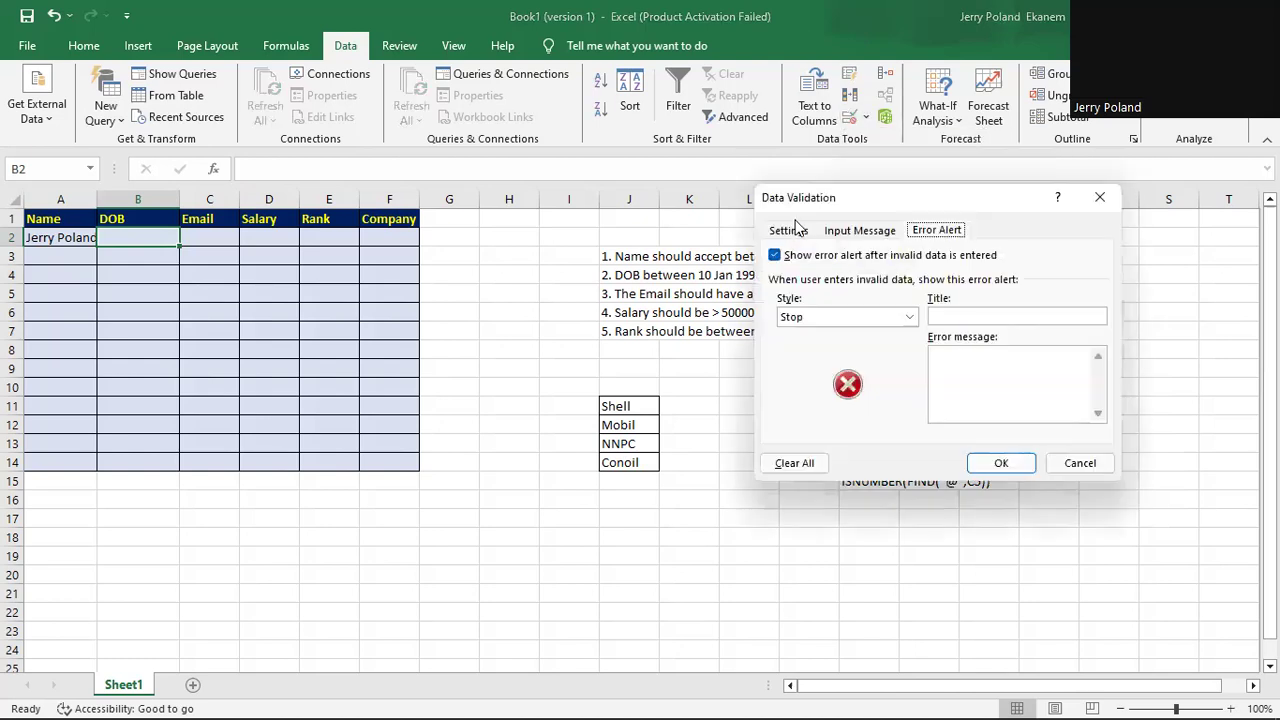
left_click(789, 231)
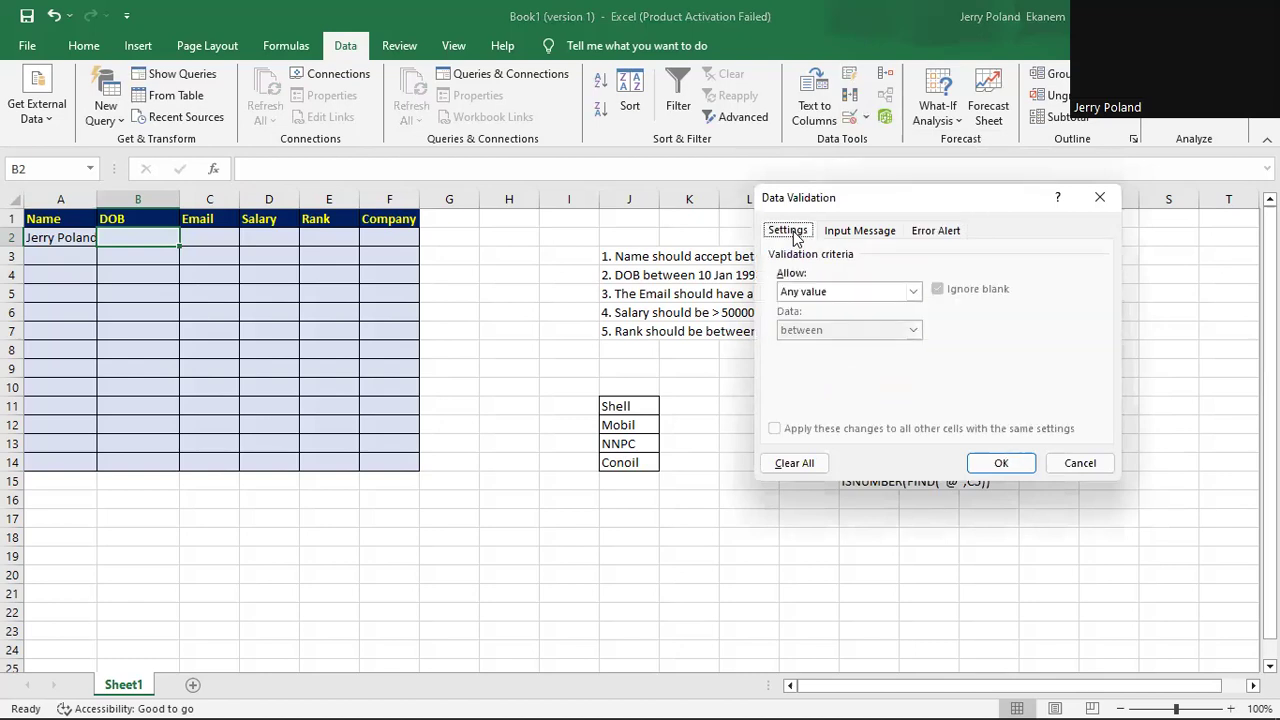
Allow only dates between 1/10/1990 and 12/30/1998.
left_click(913, 292)
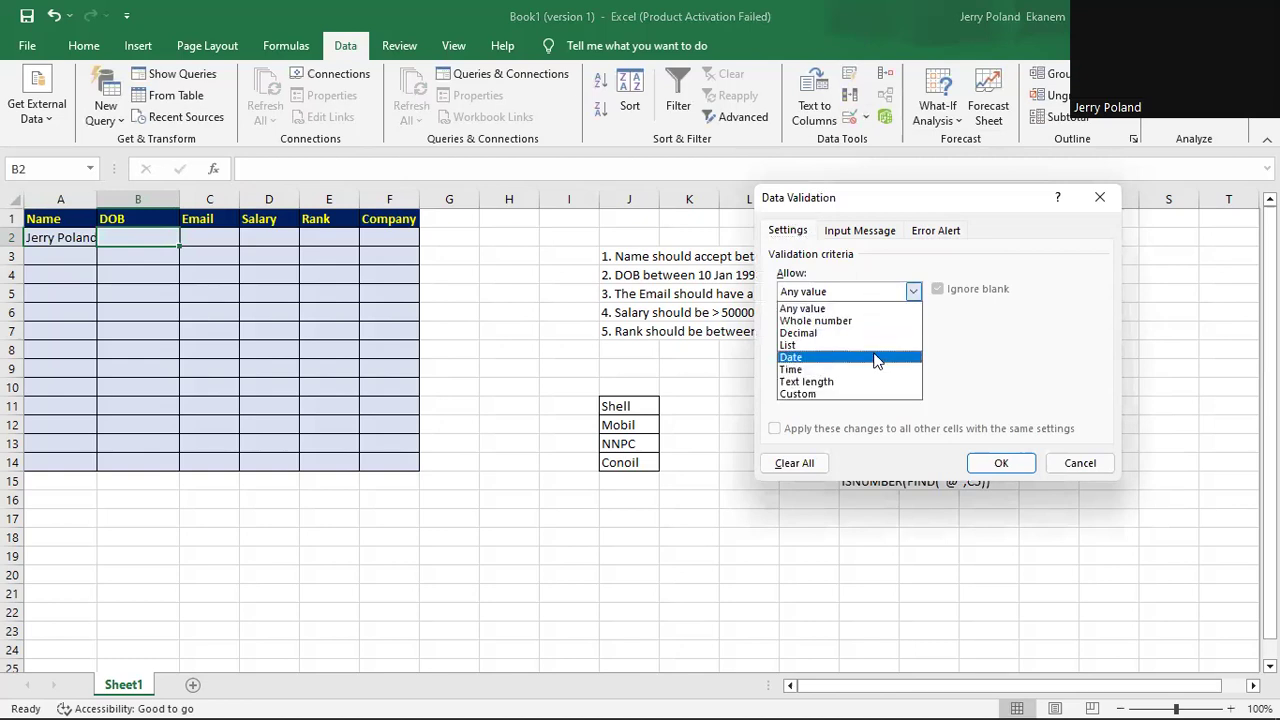
left_click(876, 358)
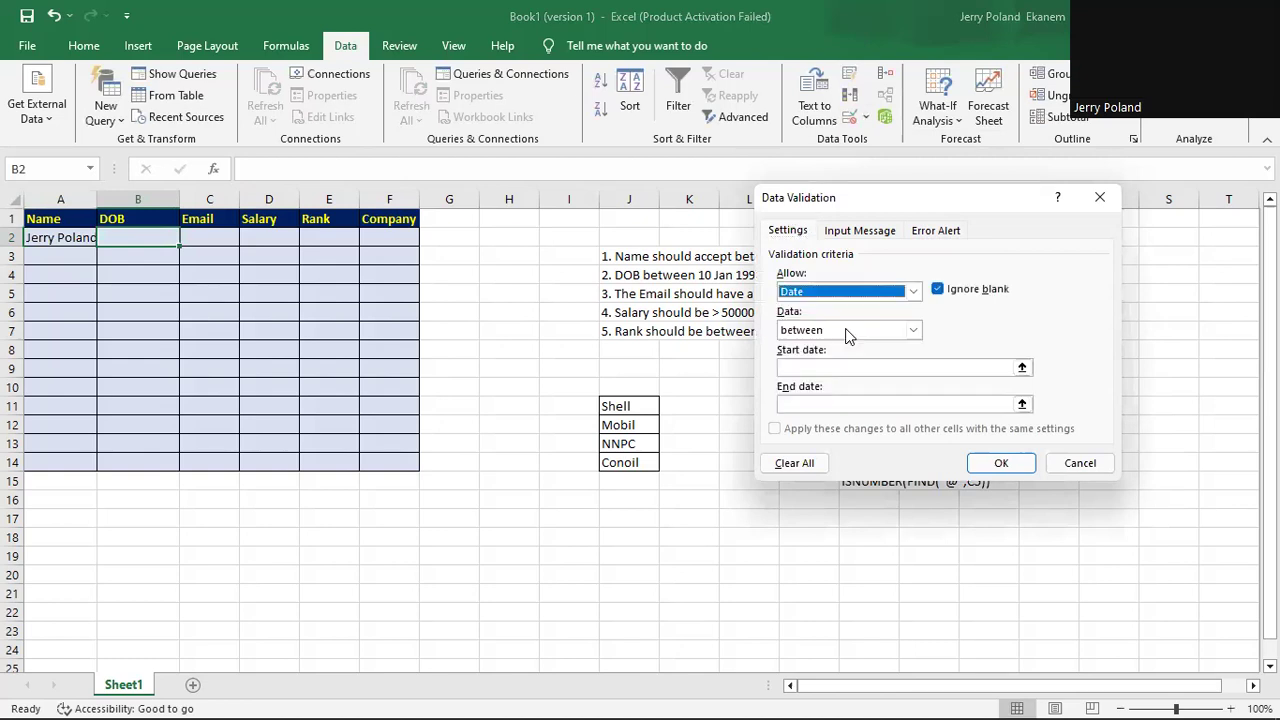
left_click(913, 330)
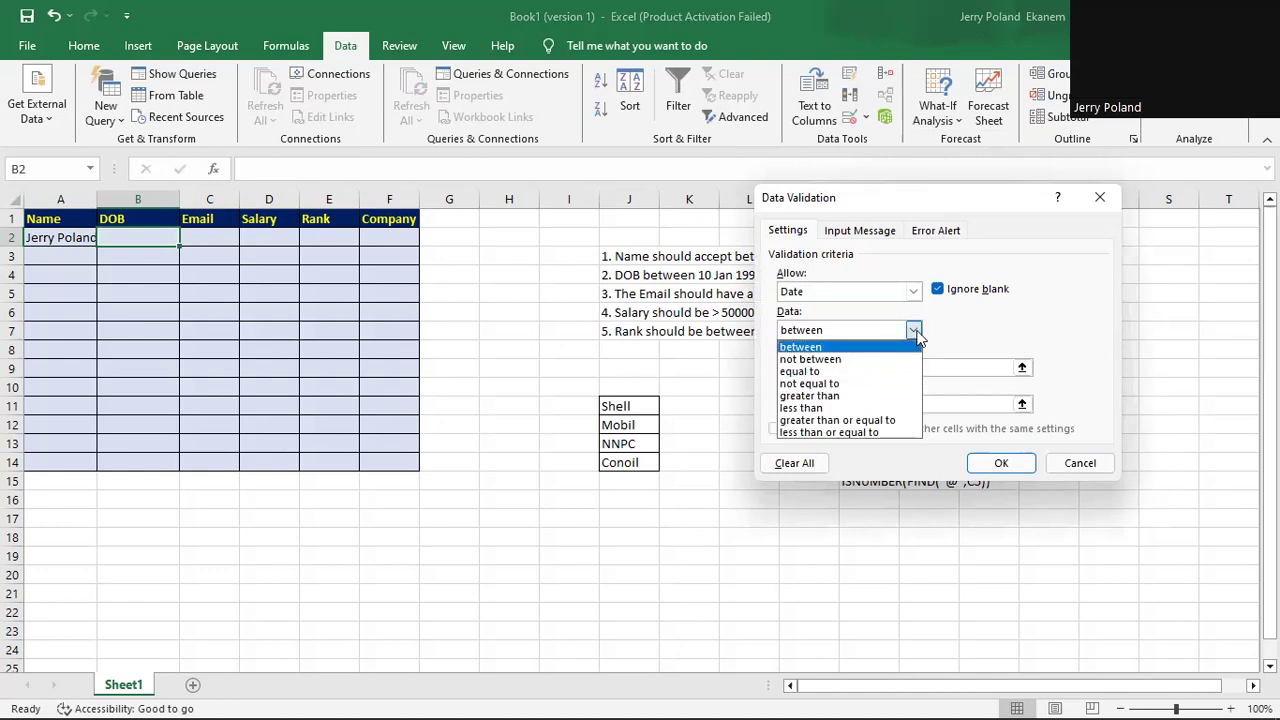
left_click(813, 347)
left_click(809, 367)
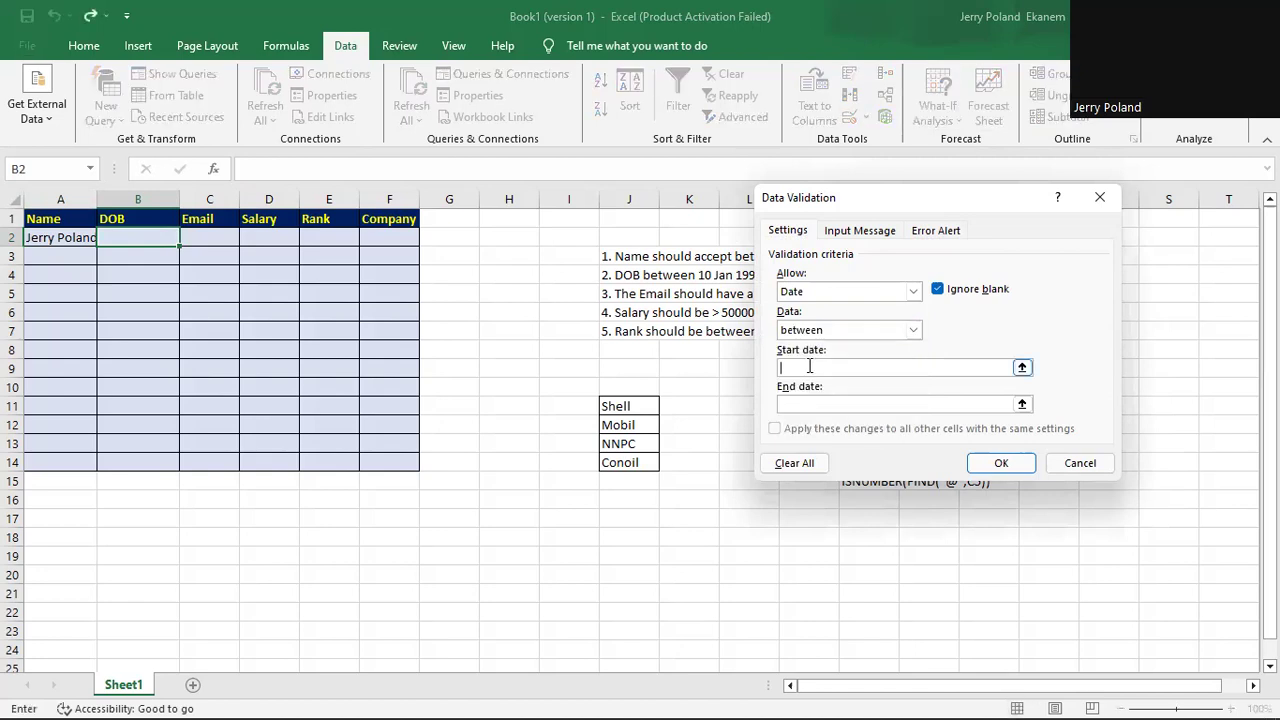
type("1/10/1990")
left_click(817, 404)
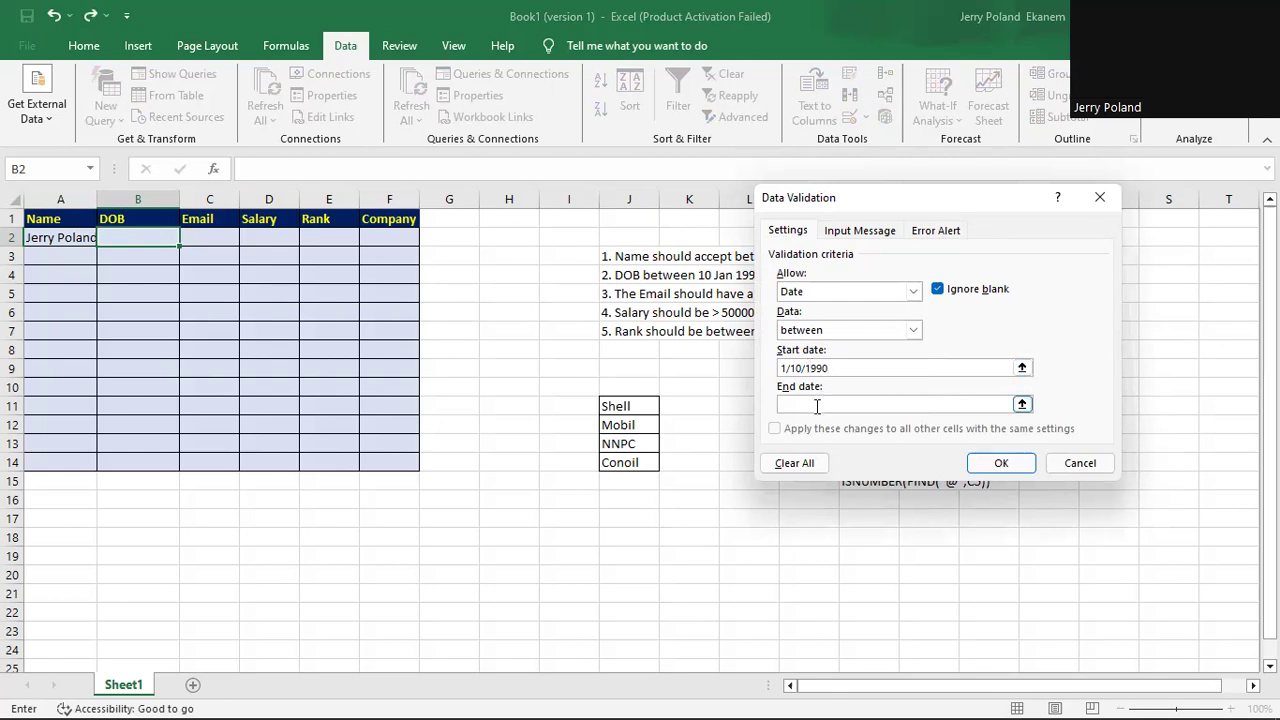
type("12/30/1998")
left_click(862, 231)
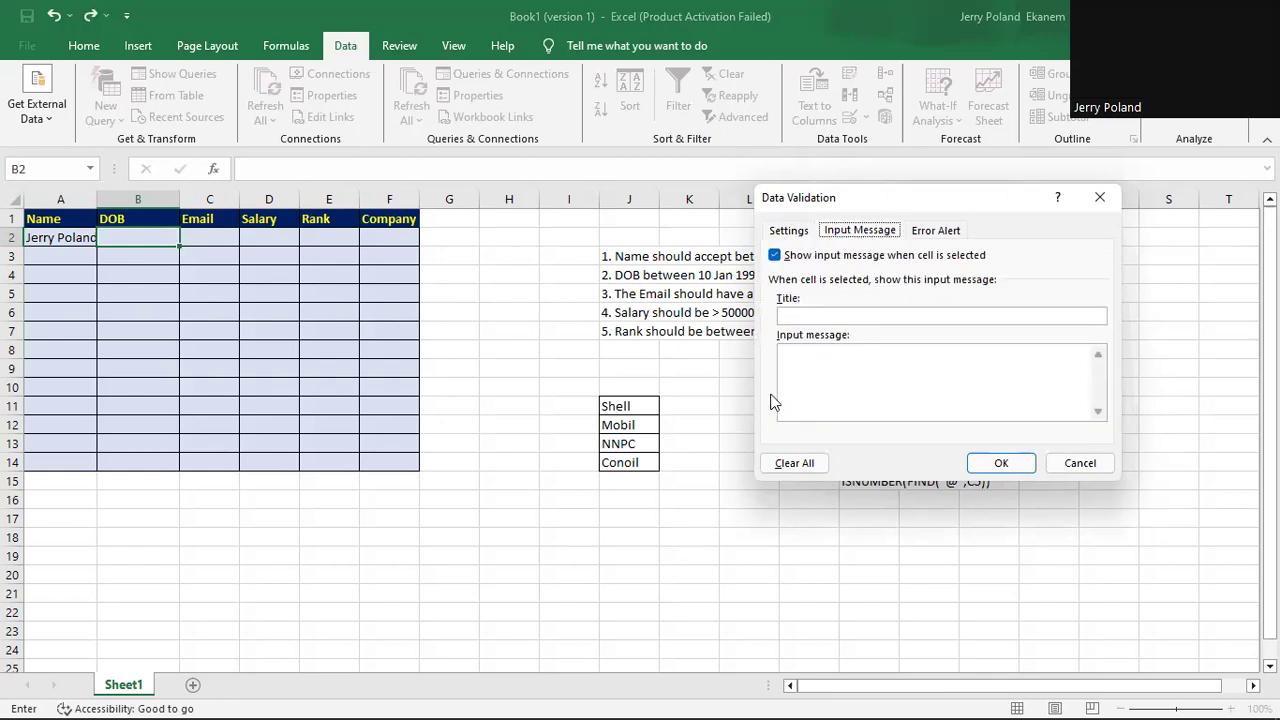
Enter 'Enter DOB' as the DOB input message title.
left_click(785, 316)
type("Enter ")
type("DBOB")
key("BackSpace")
key("BackSpace")
key("BackSpace")
key("BackSpace")
type("DOB")
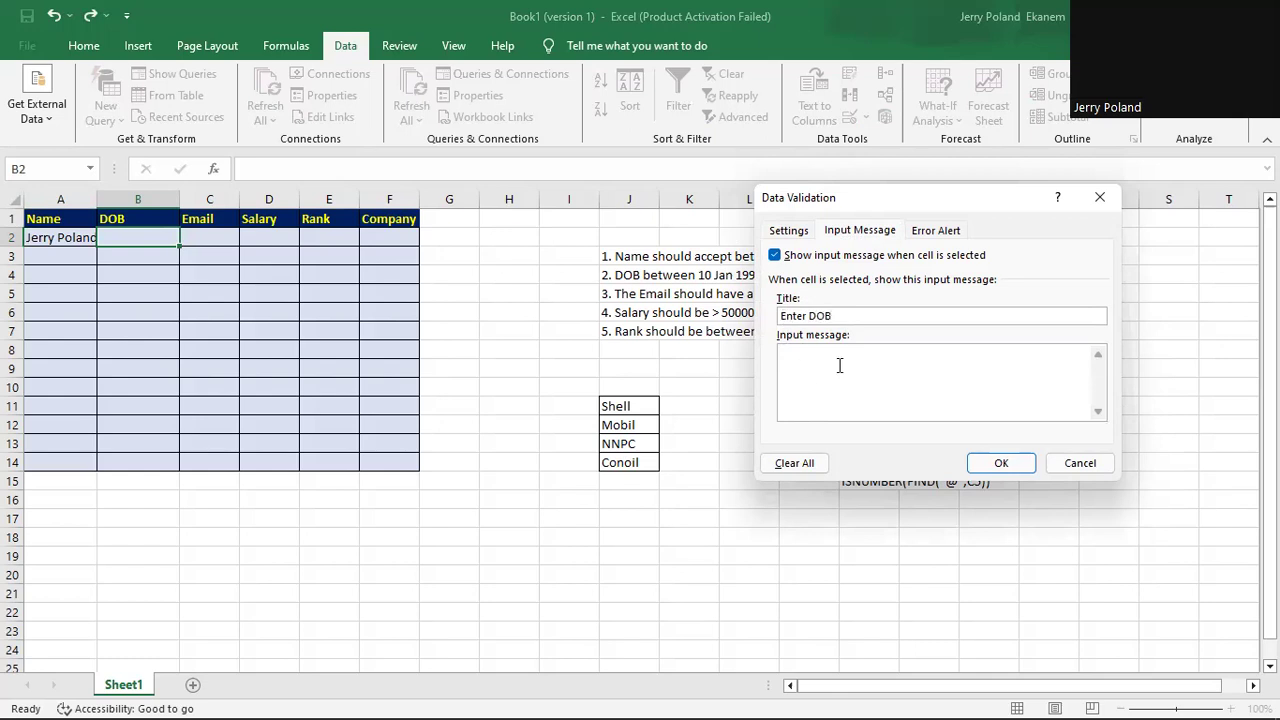
Add an Information alert 'Wrong date inputed' saying 'DOB must be btw 1/10/1990 and 12/30/1998', and save.
left_click(946, 231)
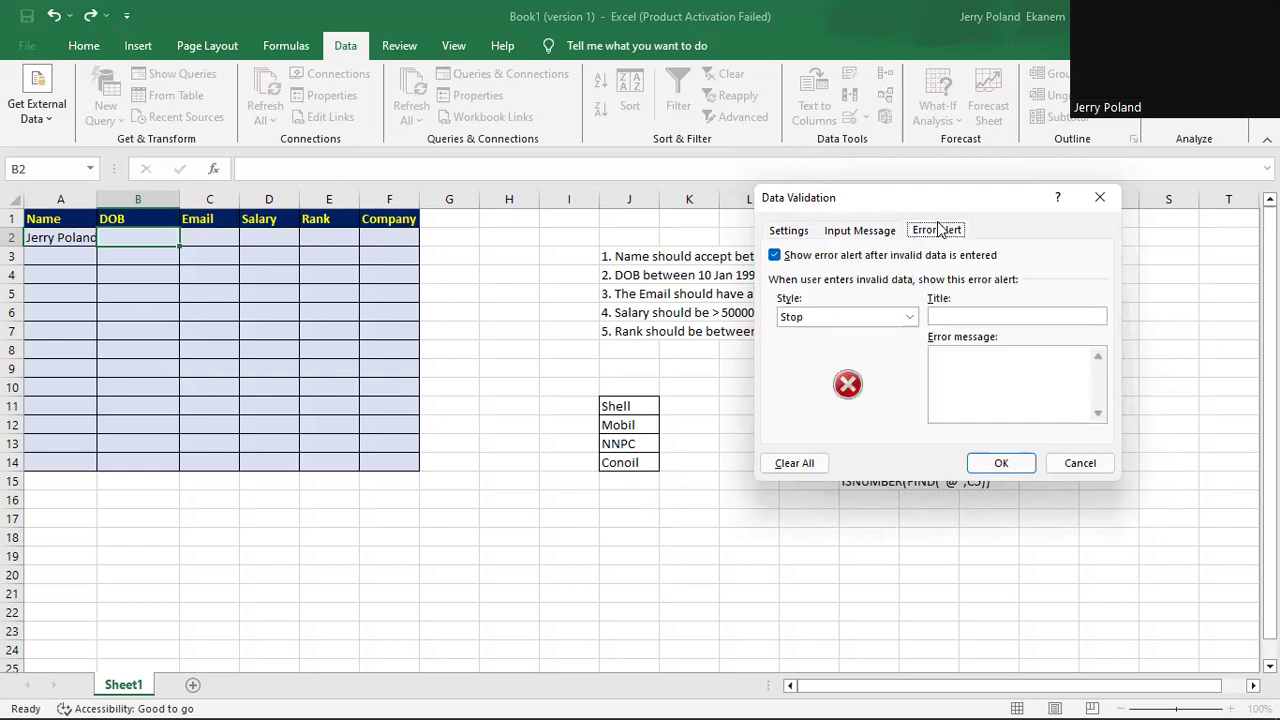
left_click(907, 318)
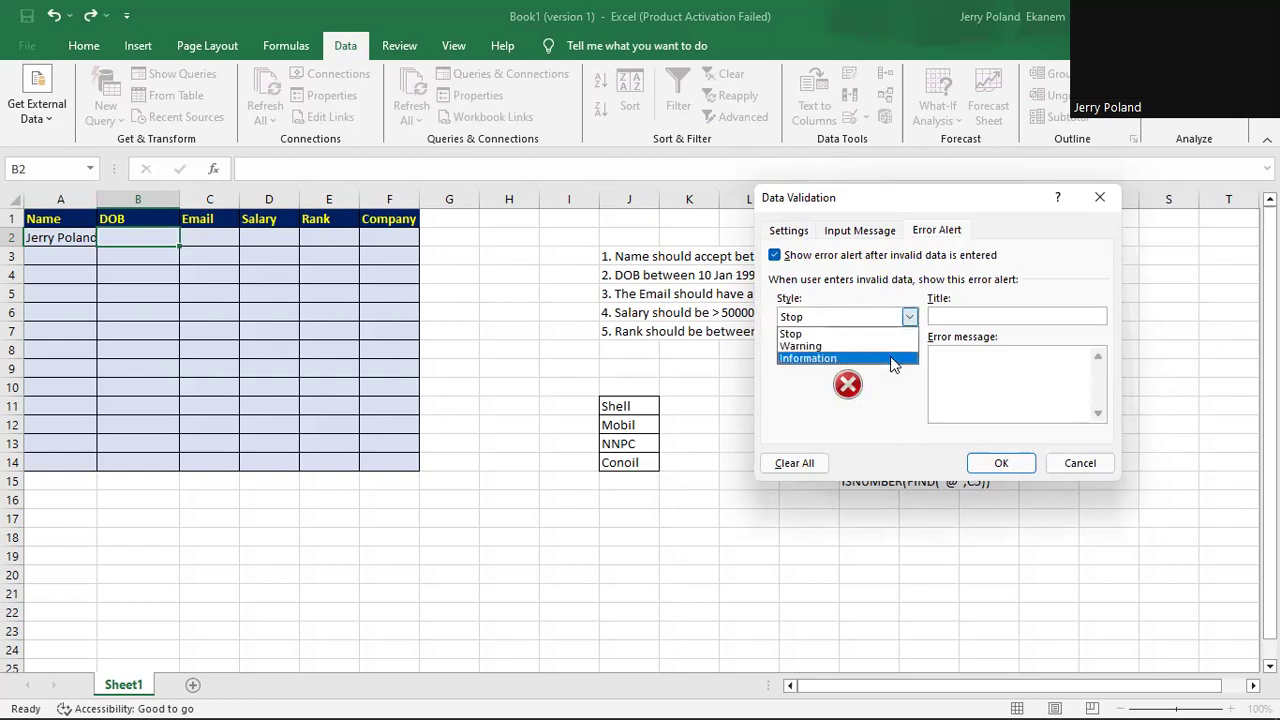
left_click(892, 362)
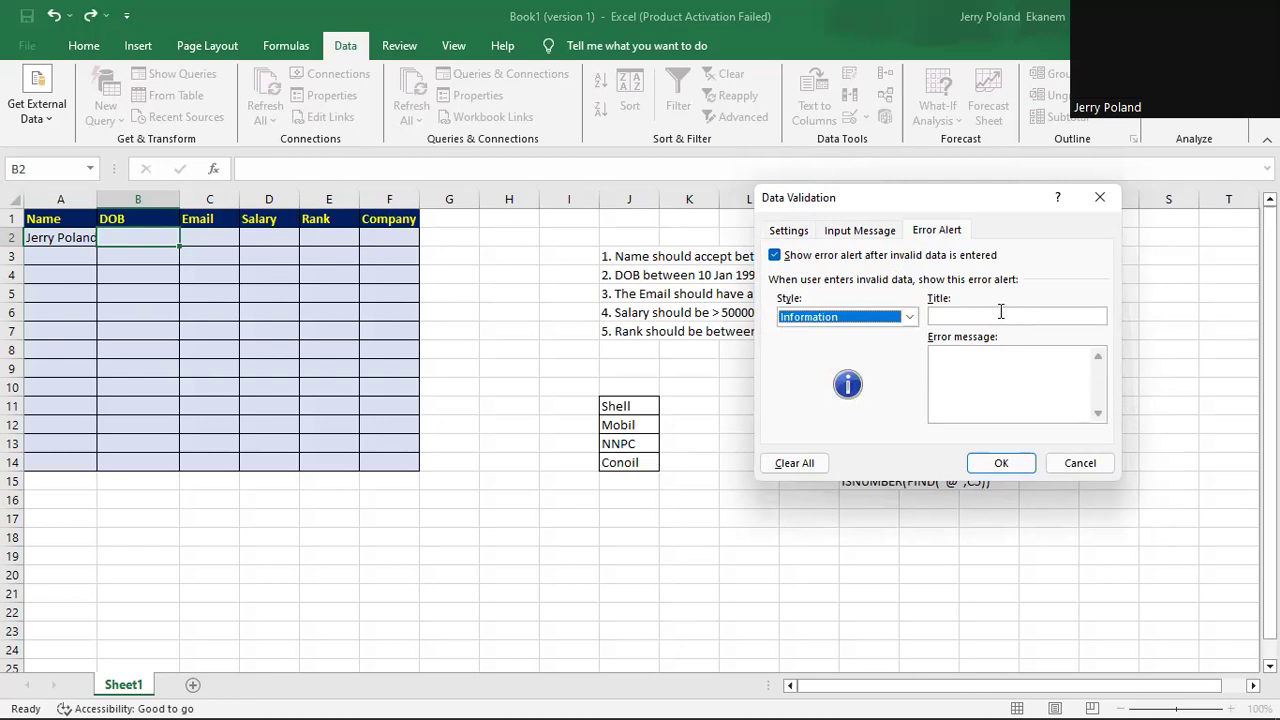
left_click(1000, 311)
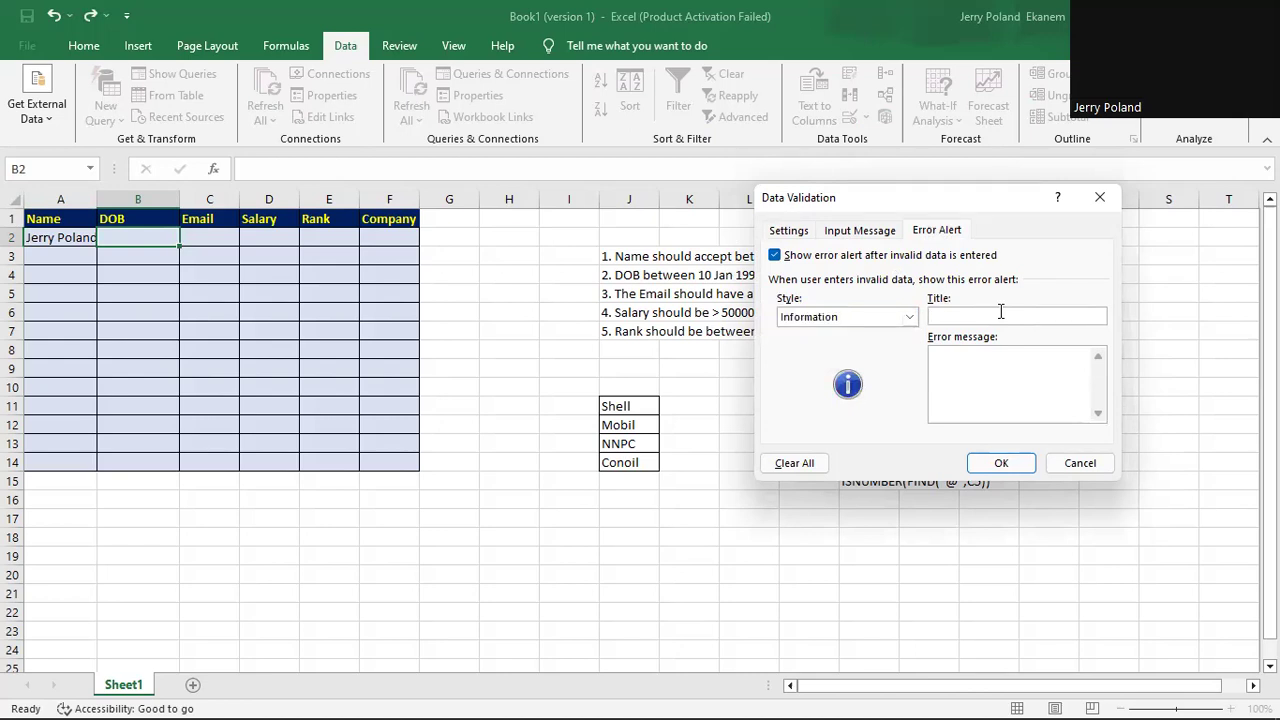
type("Wrong date inputed")
left_click(980, 367)
type("DOB must be t")
key("BackSpace")
type("btw 1/10/1990 and")
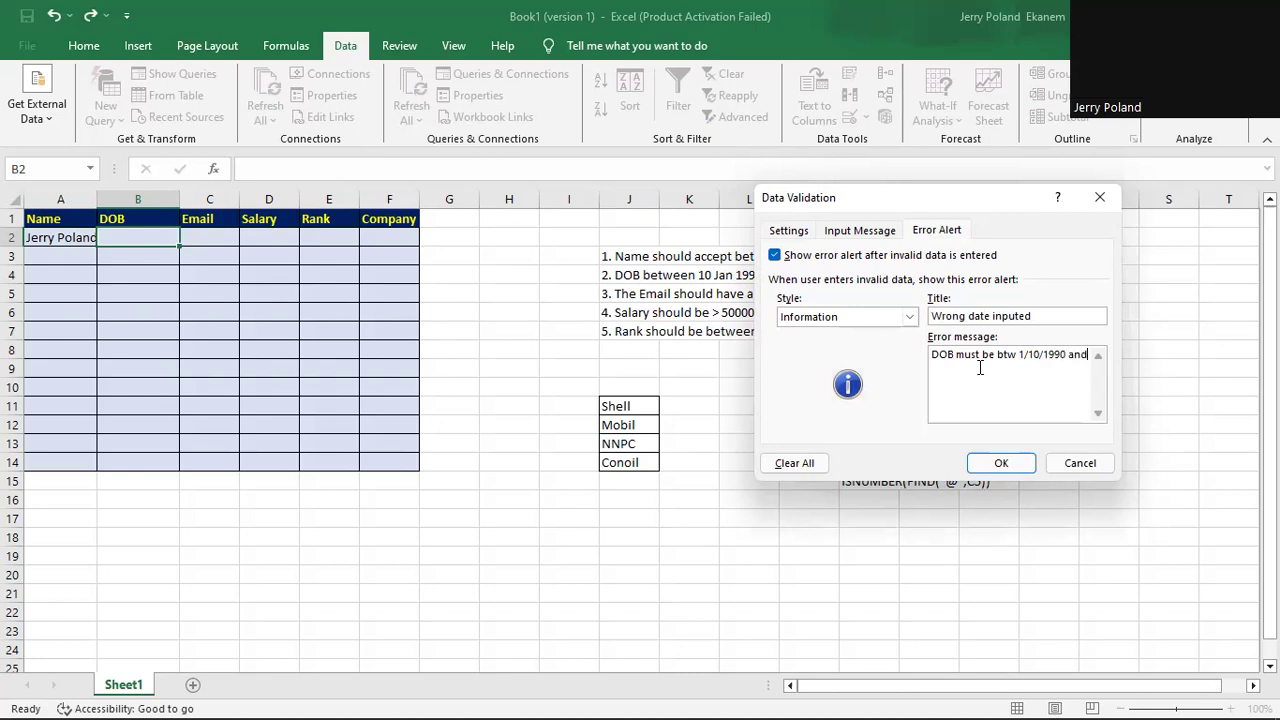
type(" 12/30/1998")
left_click(1003, 464)
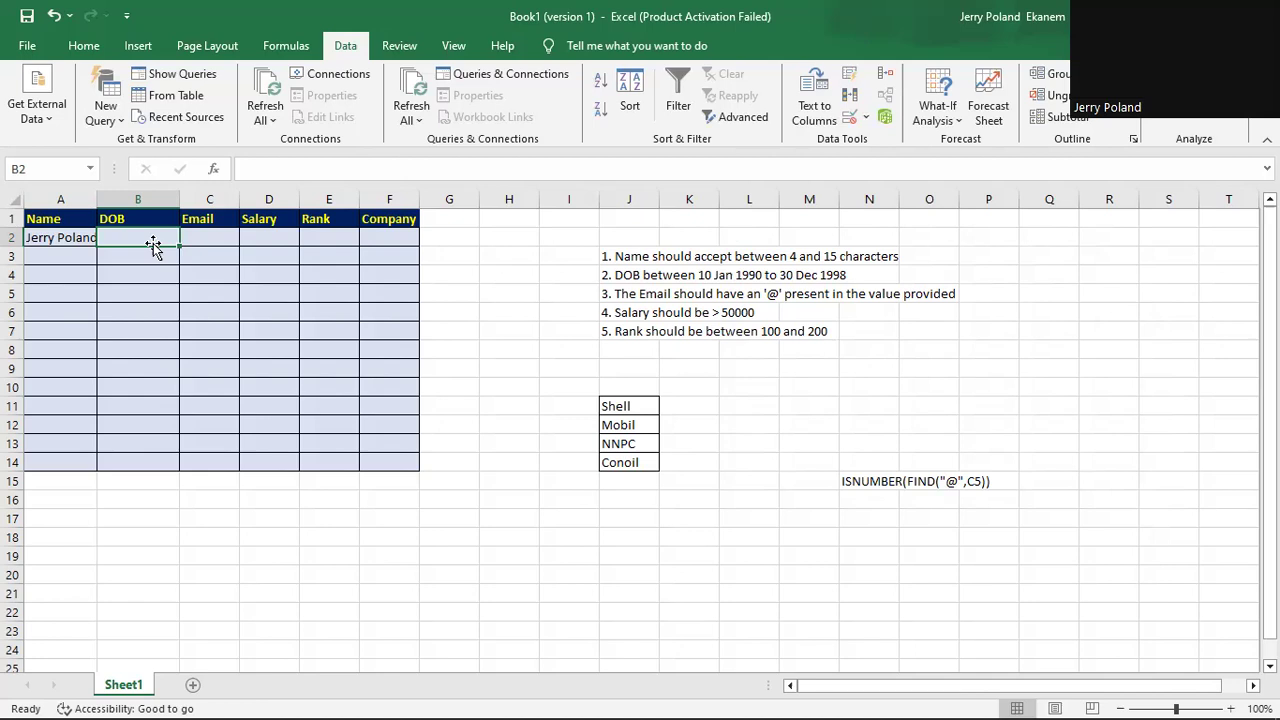
Try out-of-range date 1/1/2024 in B2, dismiss the alert, then enter 2/1/1992.
type("1")
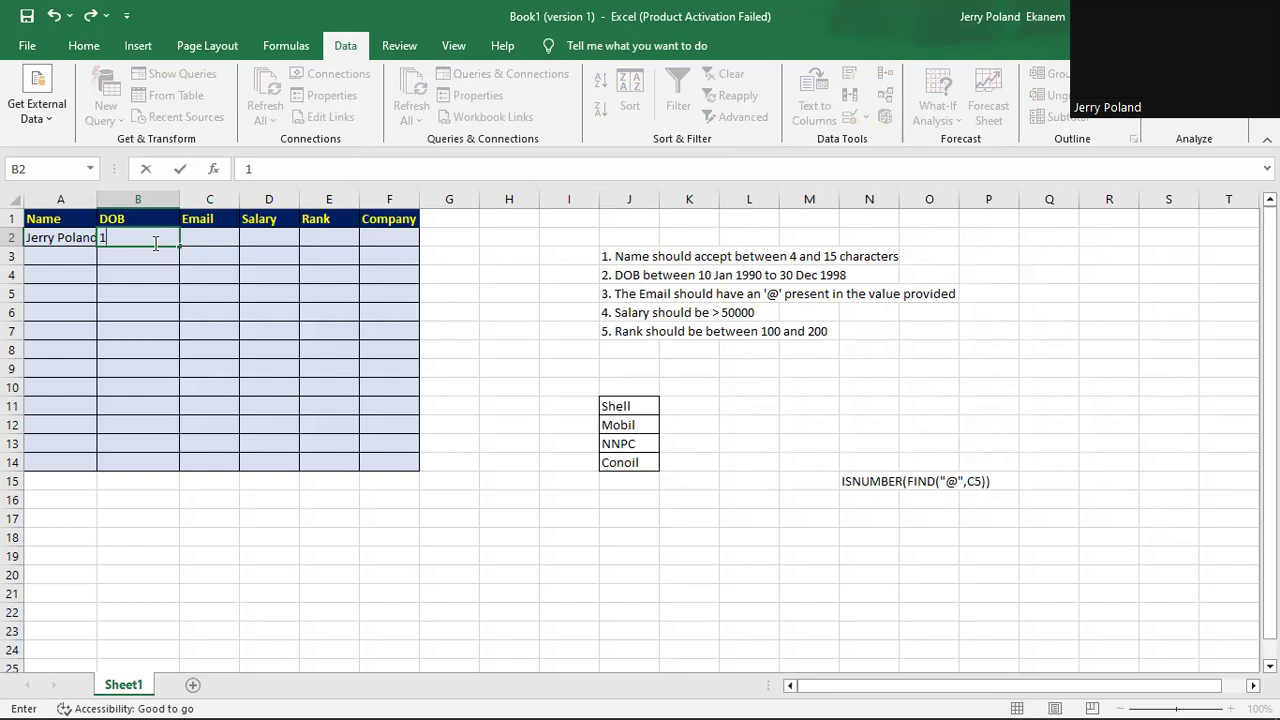
type("/1/202")
type("4")
key("Return")
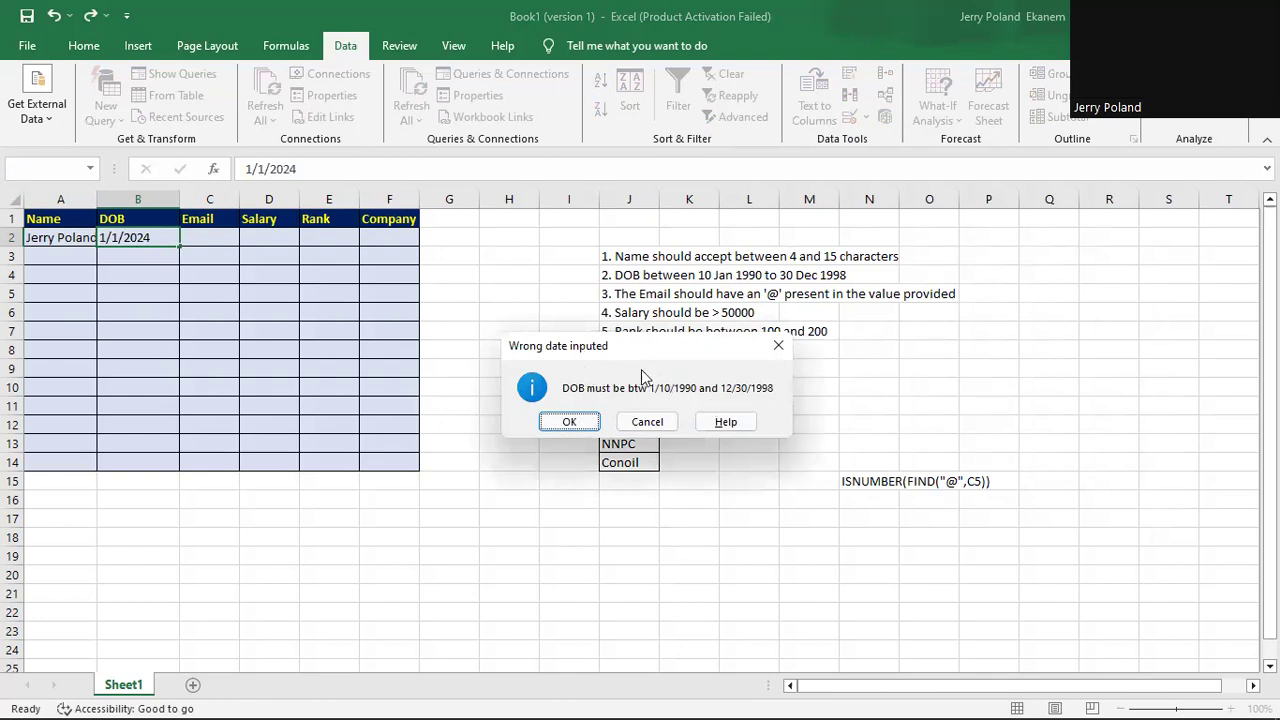
left_click(658, 425)
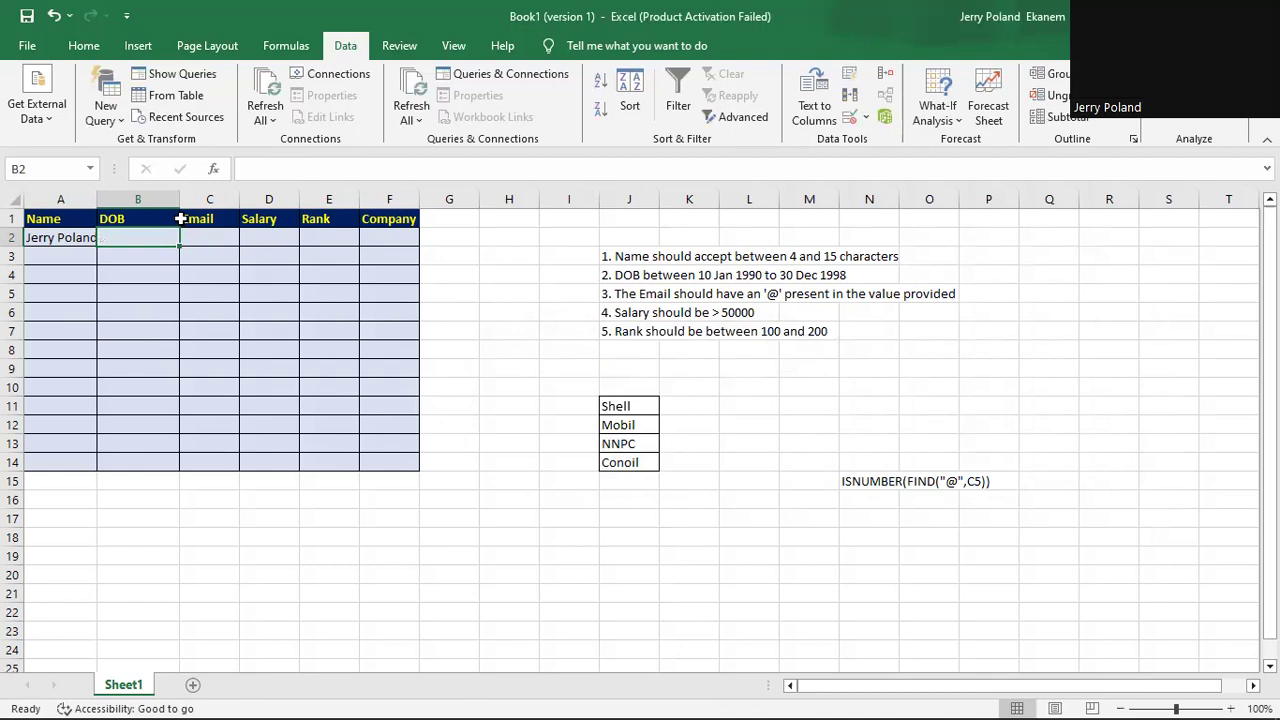
type("2/")
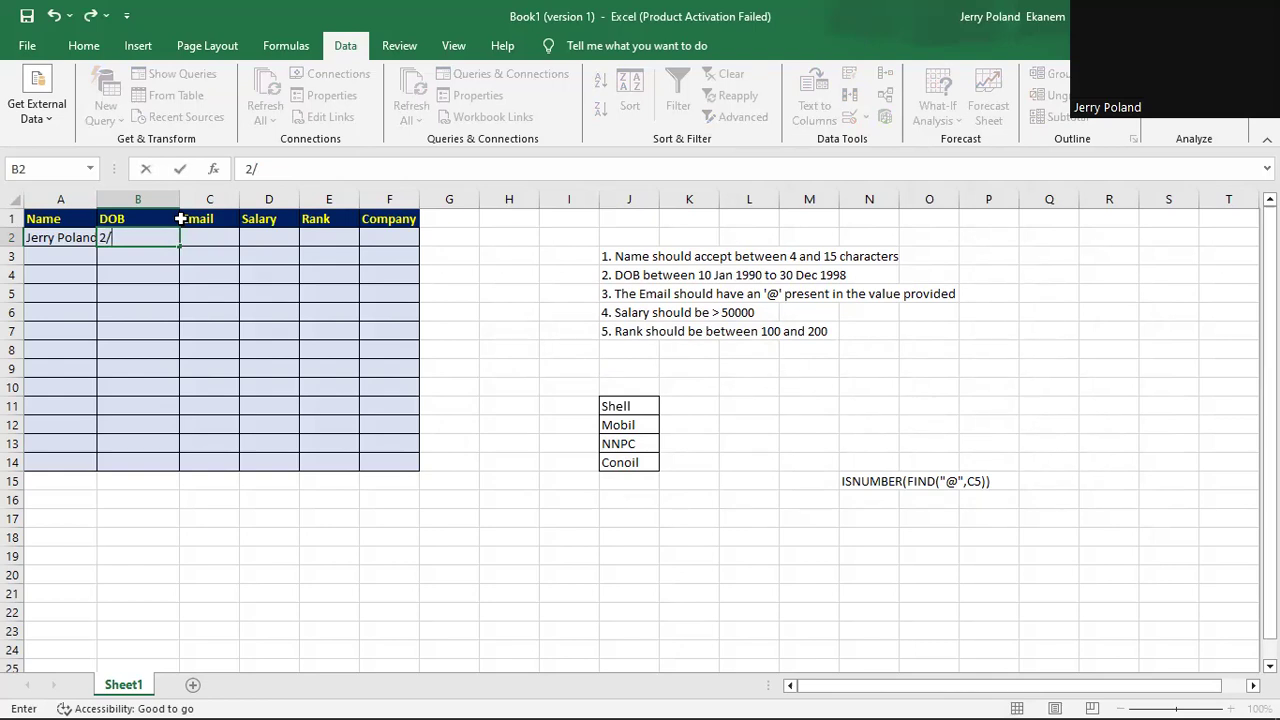
type("1/1992")
key("Return")
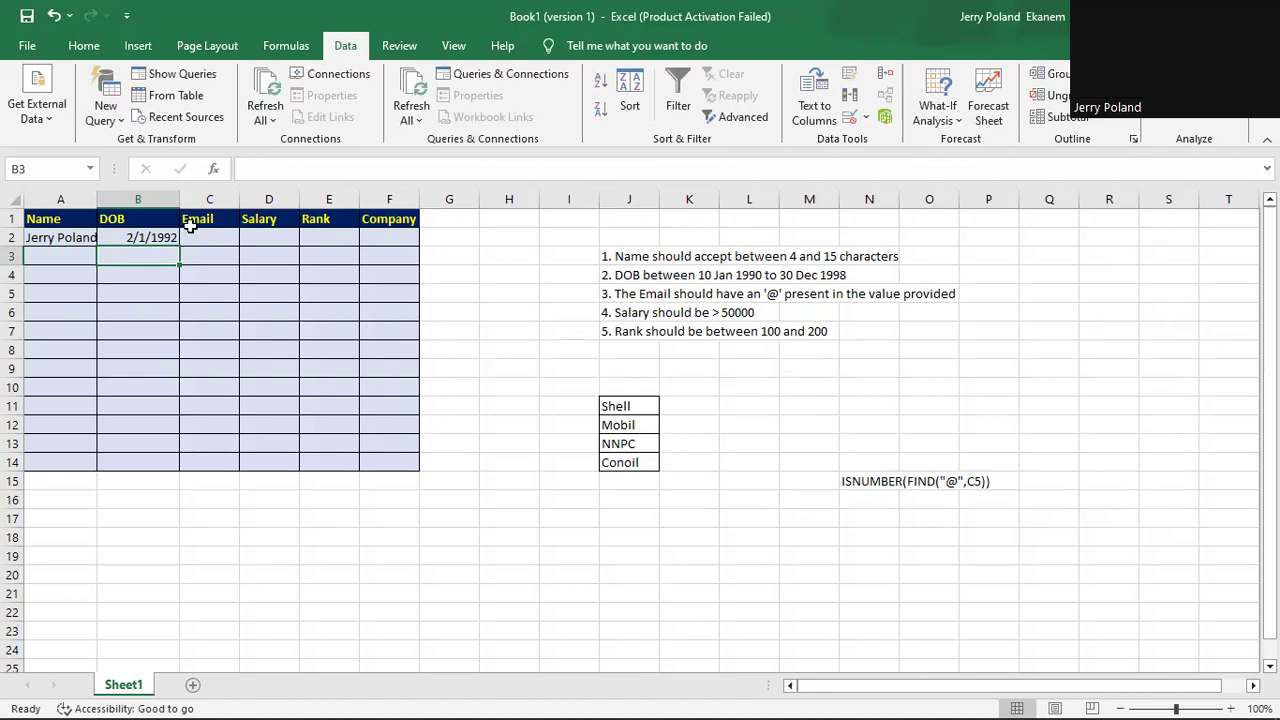
Open Data Validation for Email cell C2 and set Allow to Custom.
left_click(218, 237)
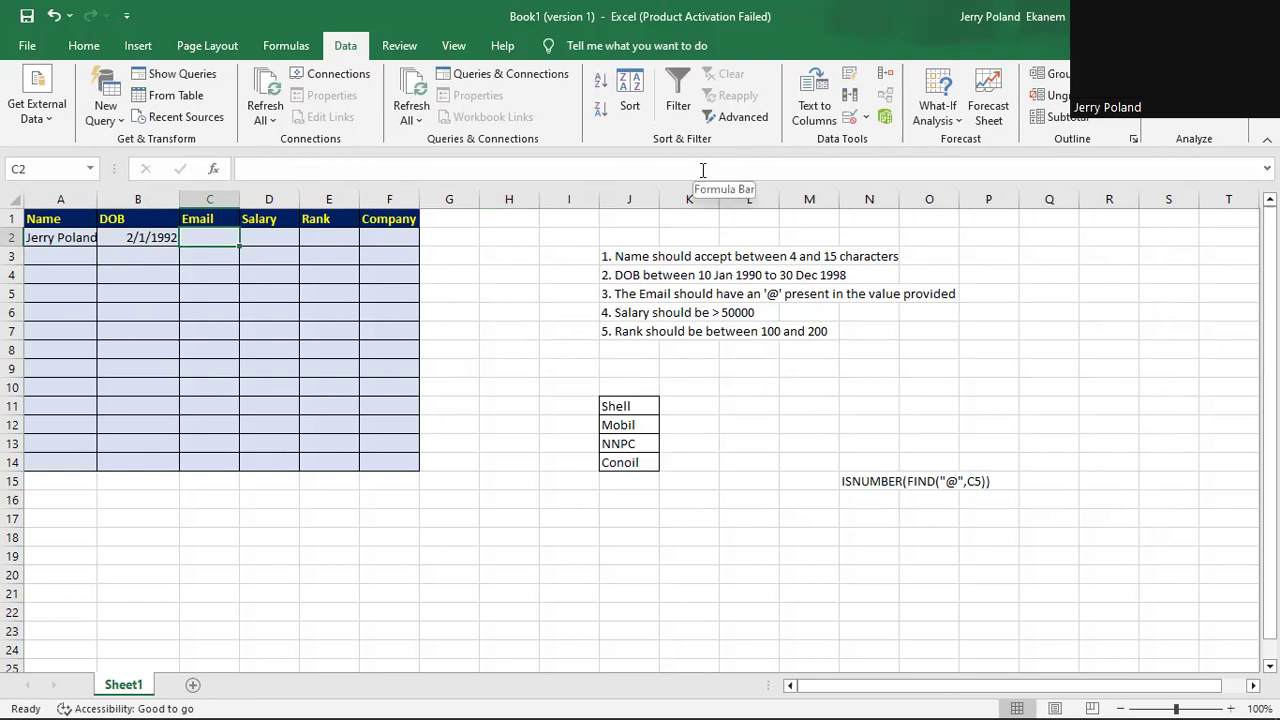
left_click(867, 118)
left_click(912, 140)
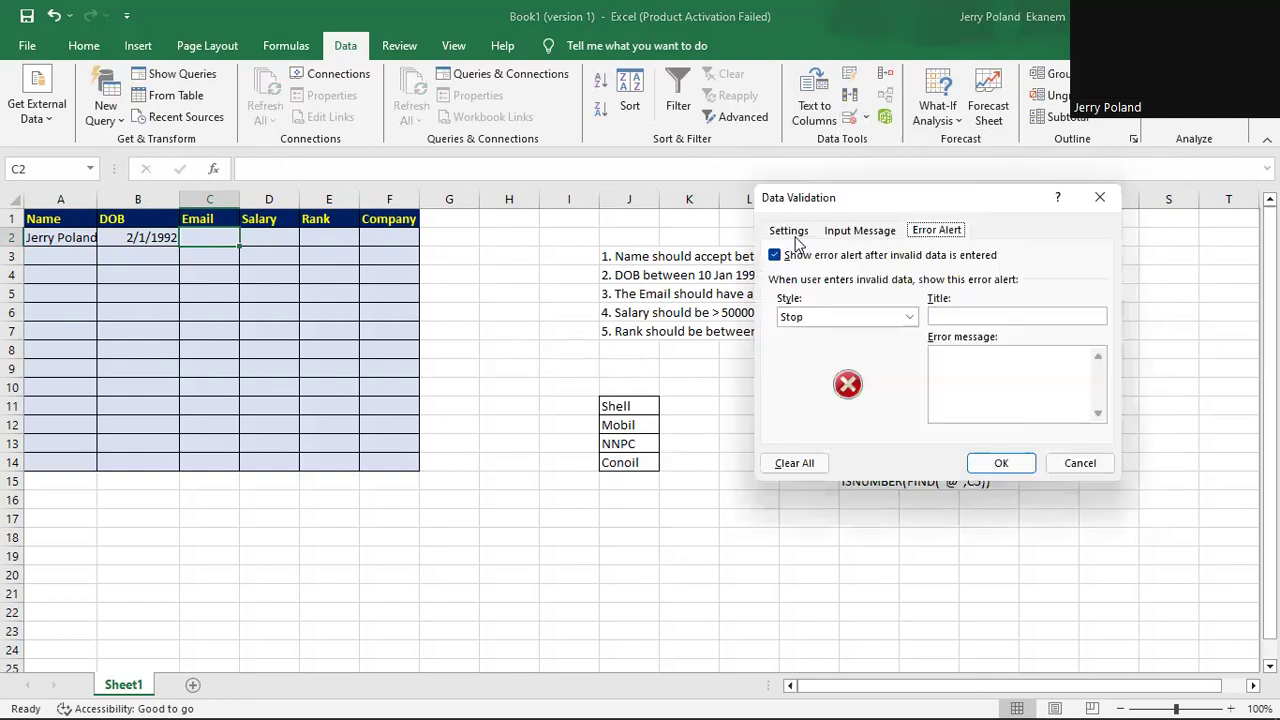
left_click(788, 230)
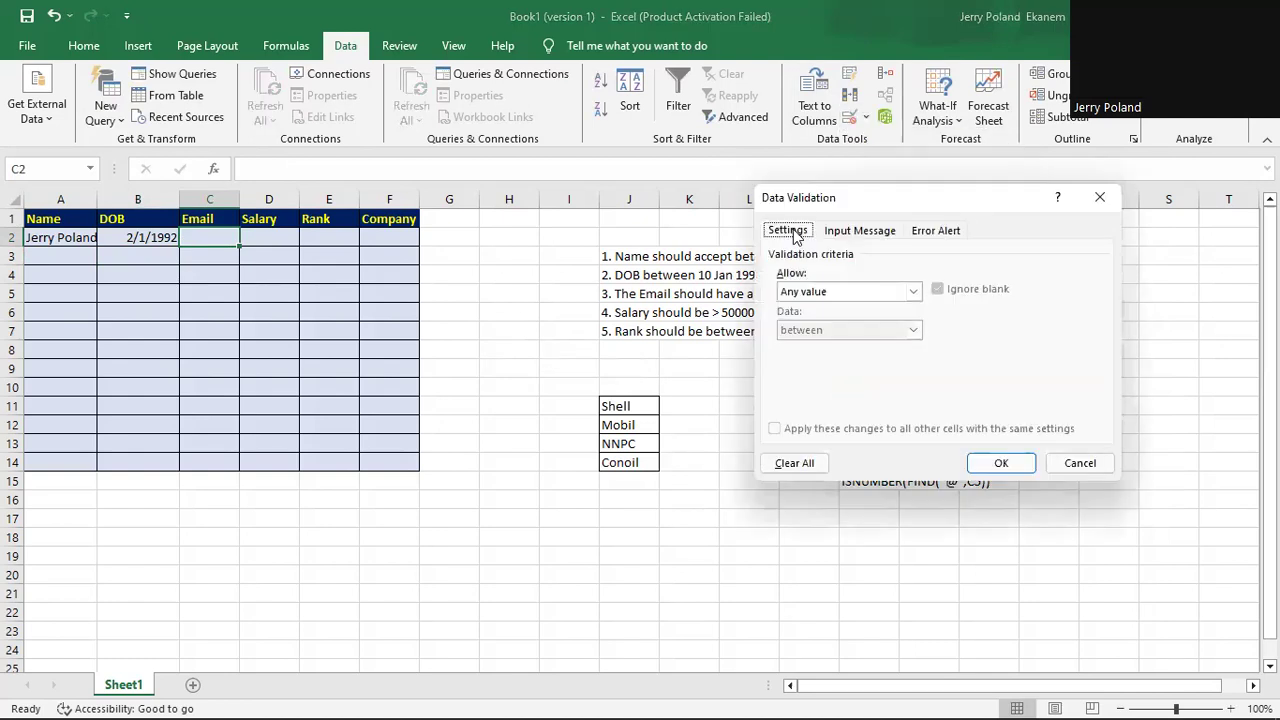
left_click(913, 291)
left_click(900, 394)
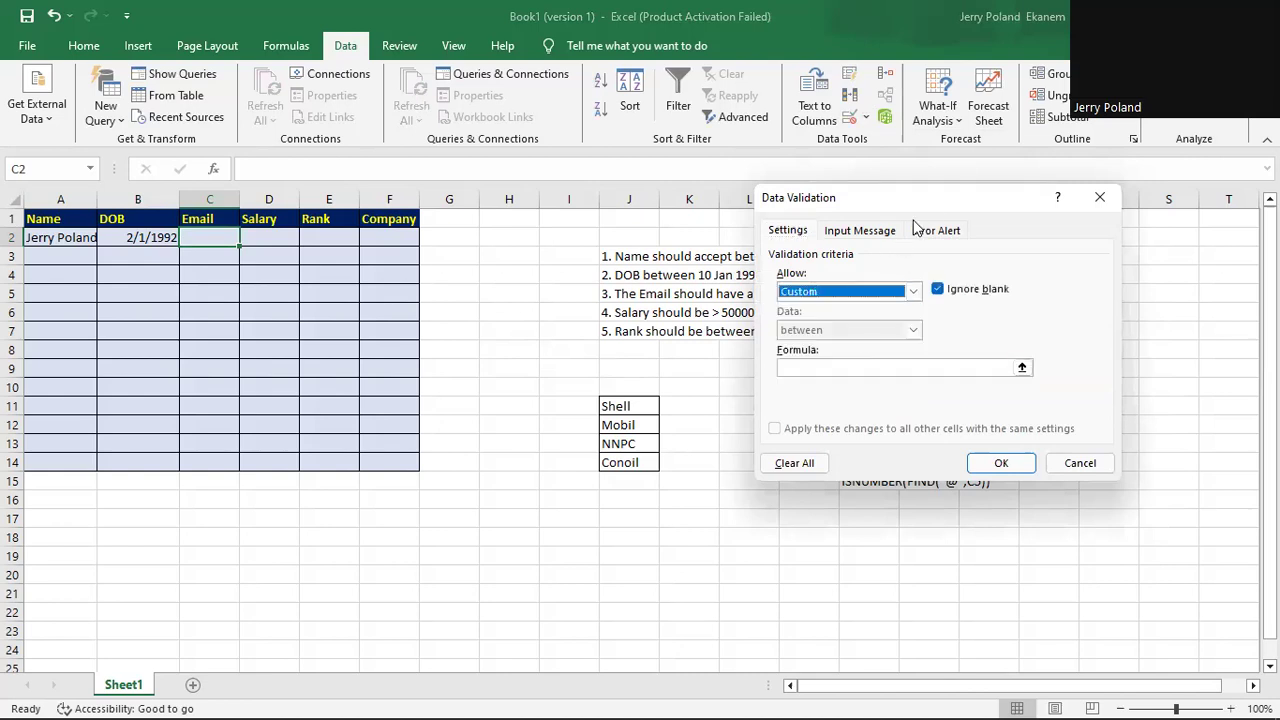
Enter the custom Email criterion =isnumber(find("@",c2)) in the validation Formula box.
left_click_drag(922, 197, 1006, 203)
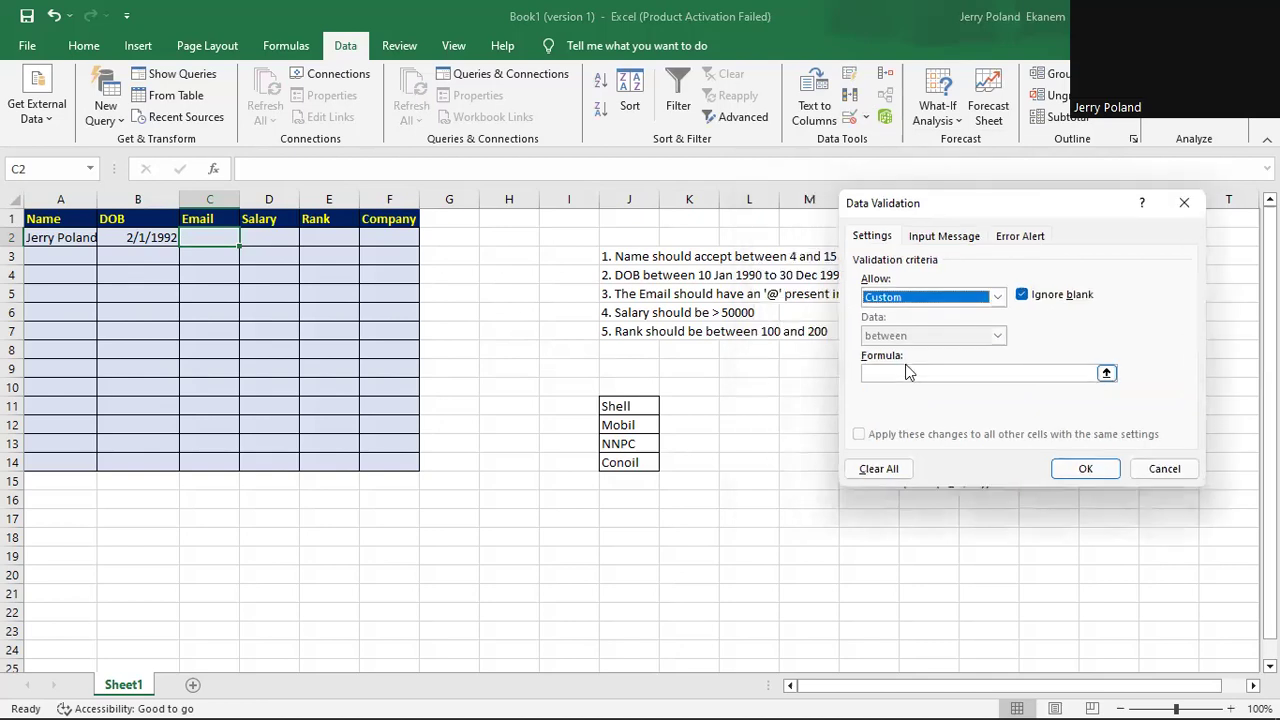
left_click(907, 373)
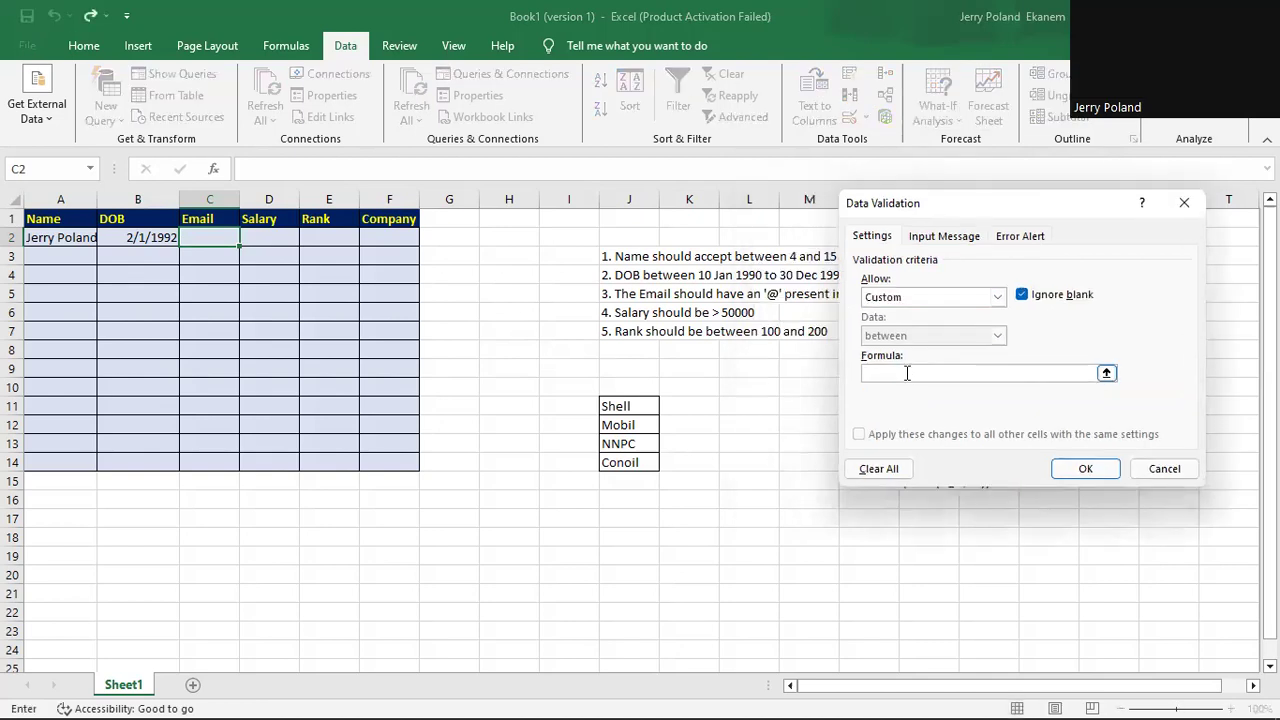
type("=isnumber(find")
type("(\"@\"")
type(",")
type("c2))")
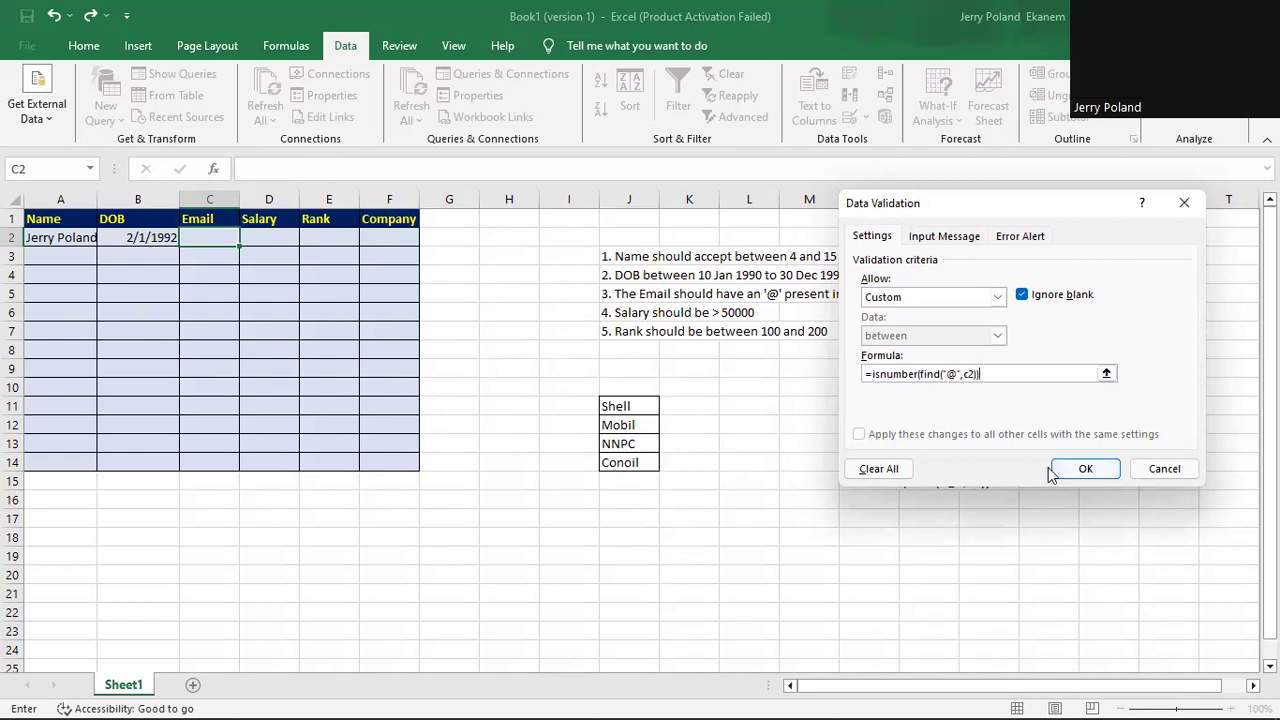
left_click(940, 238)
Give the Email rule the input-message title 'Email'.
left_click(883, 323)
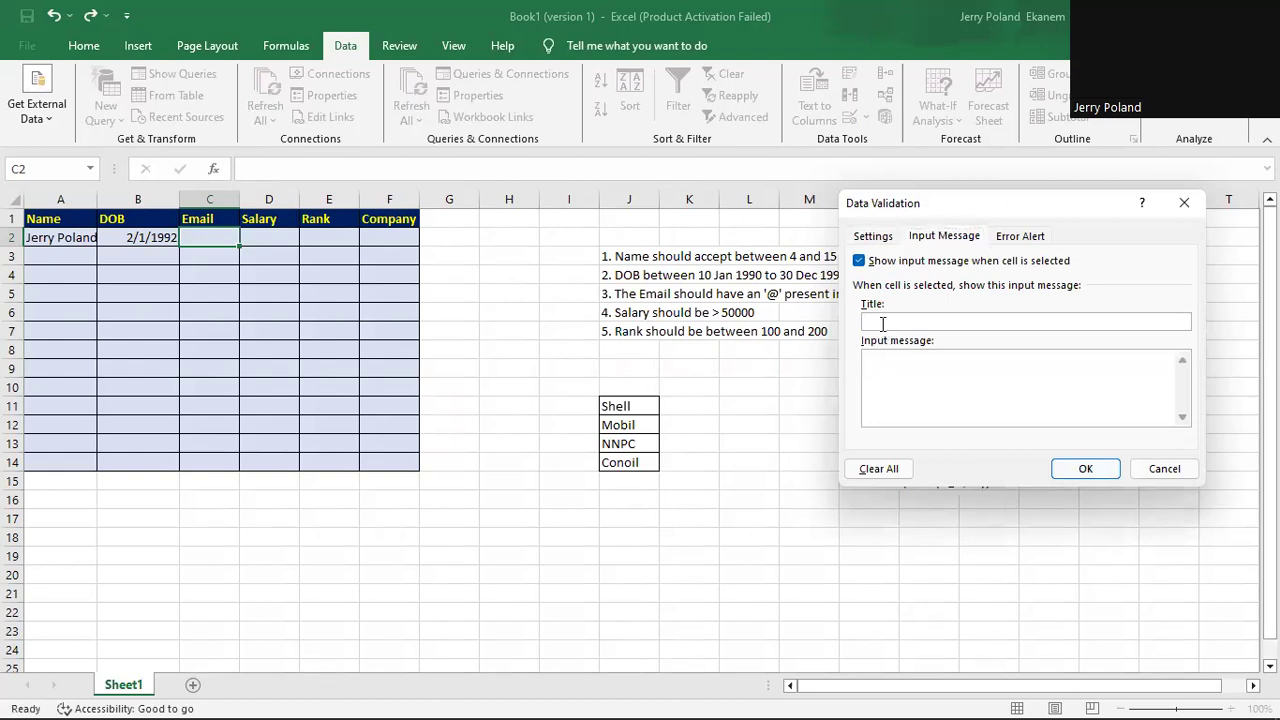
type("Email")
left_click(886, 369)
Write the error alert message 'your email must have the '@' character'.
left_click(1027, 240)
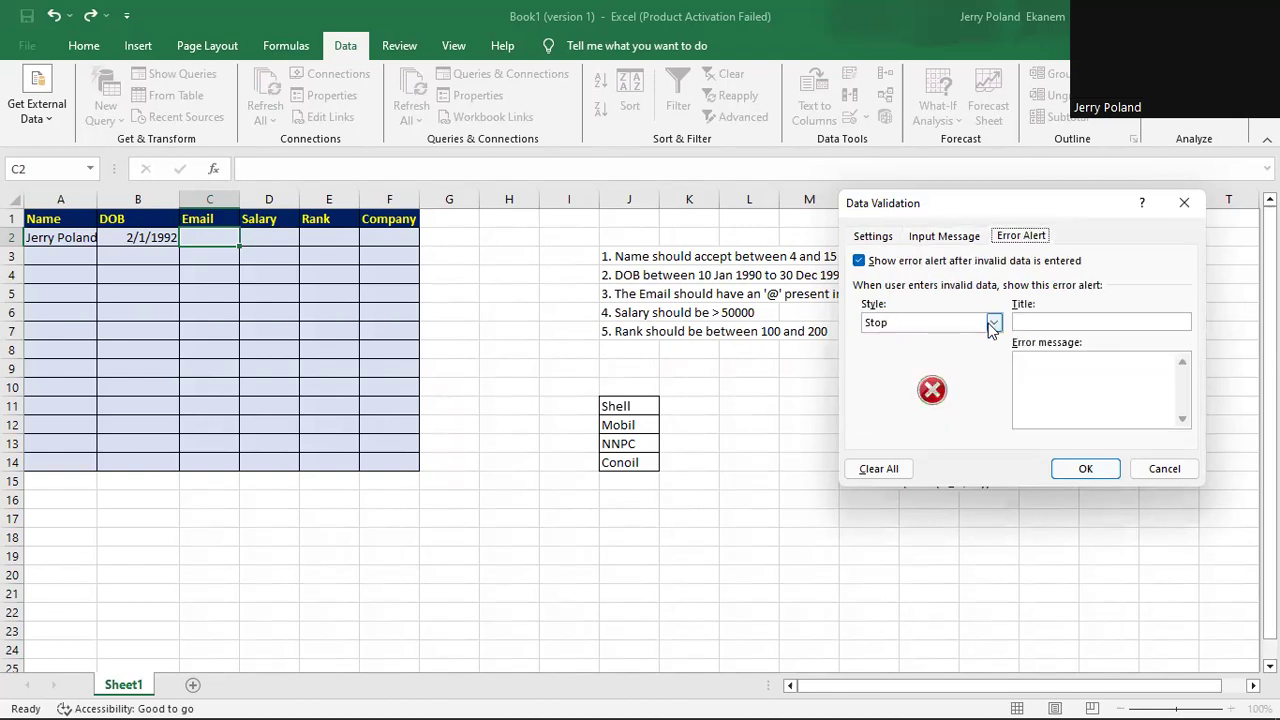
left_click(1021, 369)
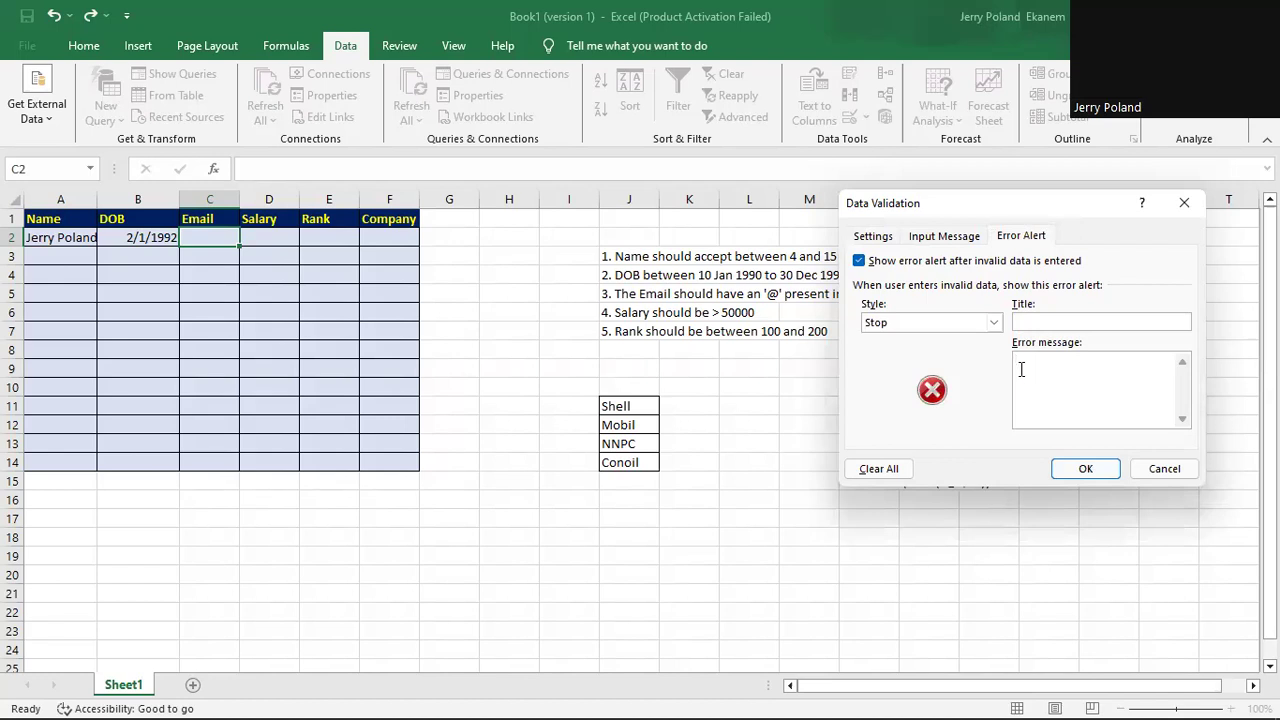
type("your email must have")
key("Return")
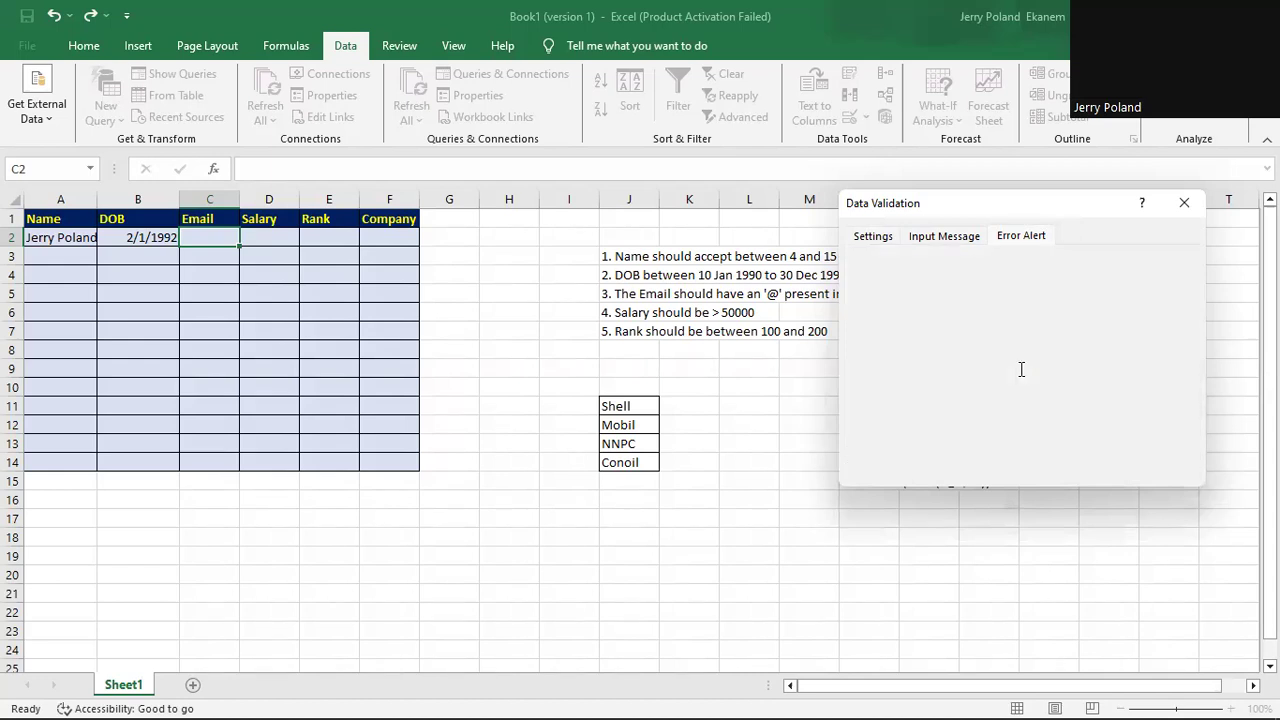
type("the ")
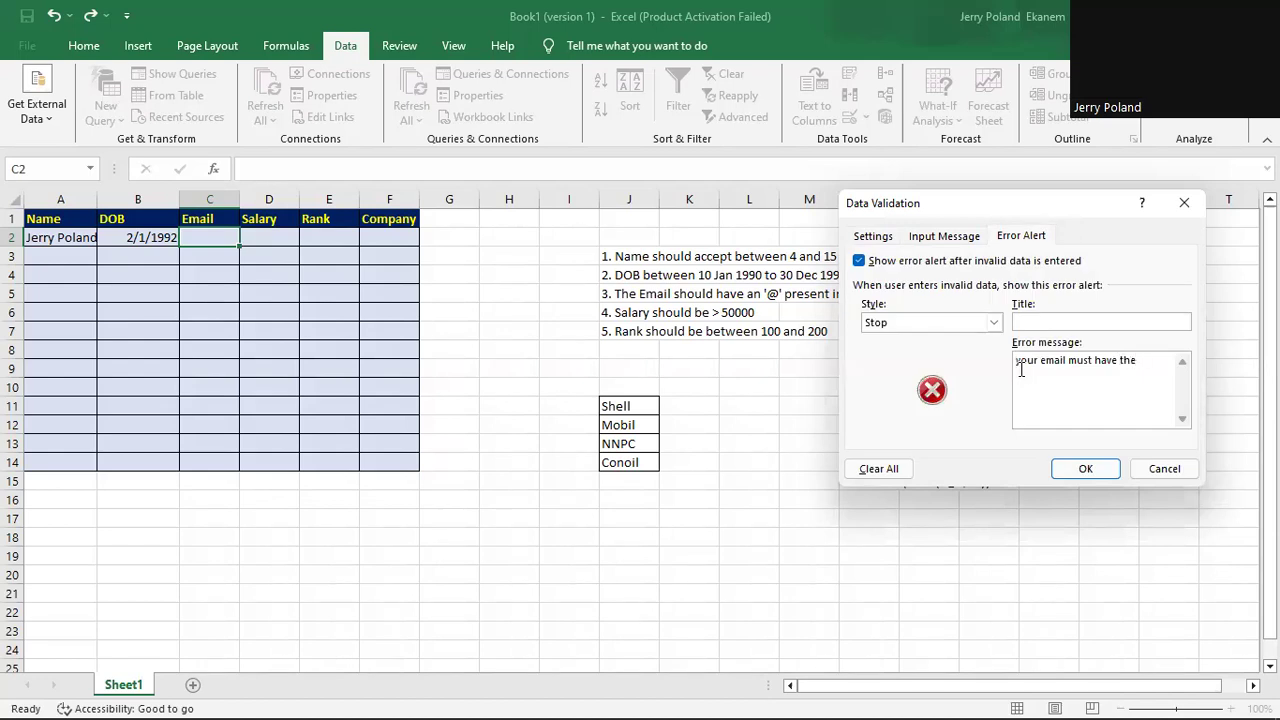
type("'@\" character")
Apply the Email rule and confirm an entry without @ in C2 is rejected.
left_click(1087, 470)
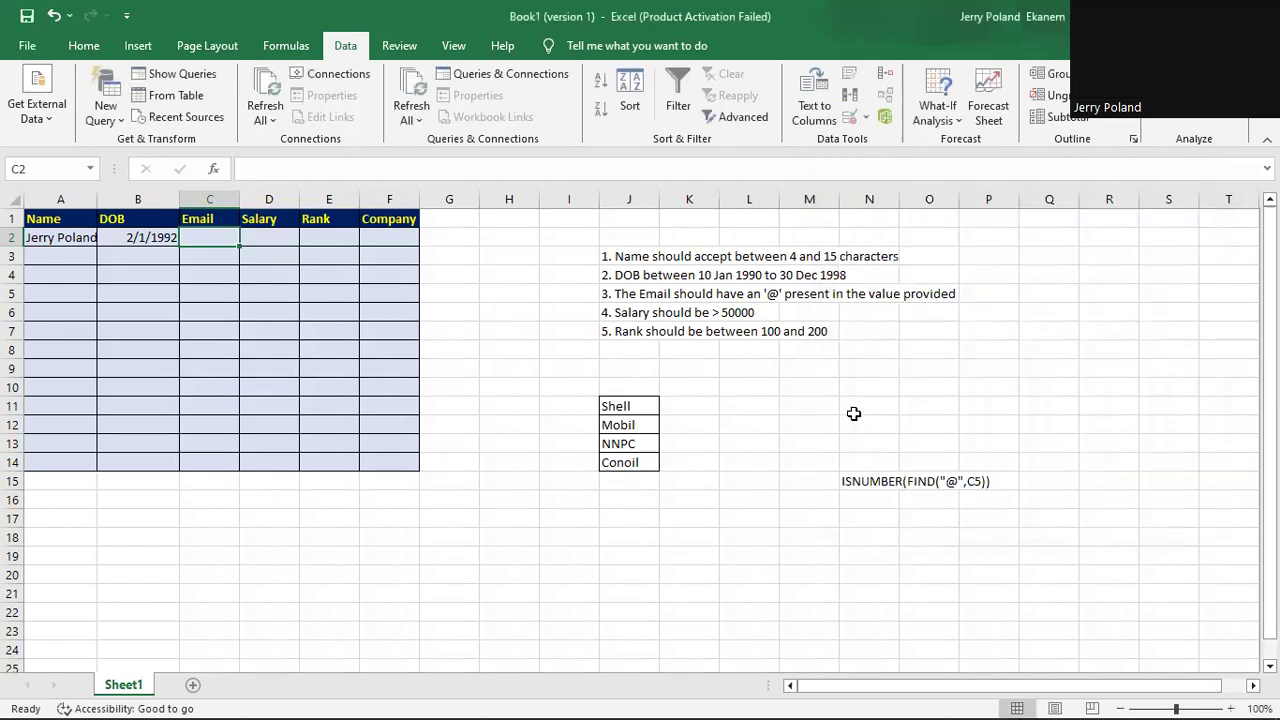
double_click(215, 234)
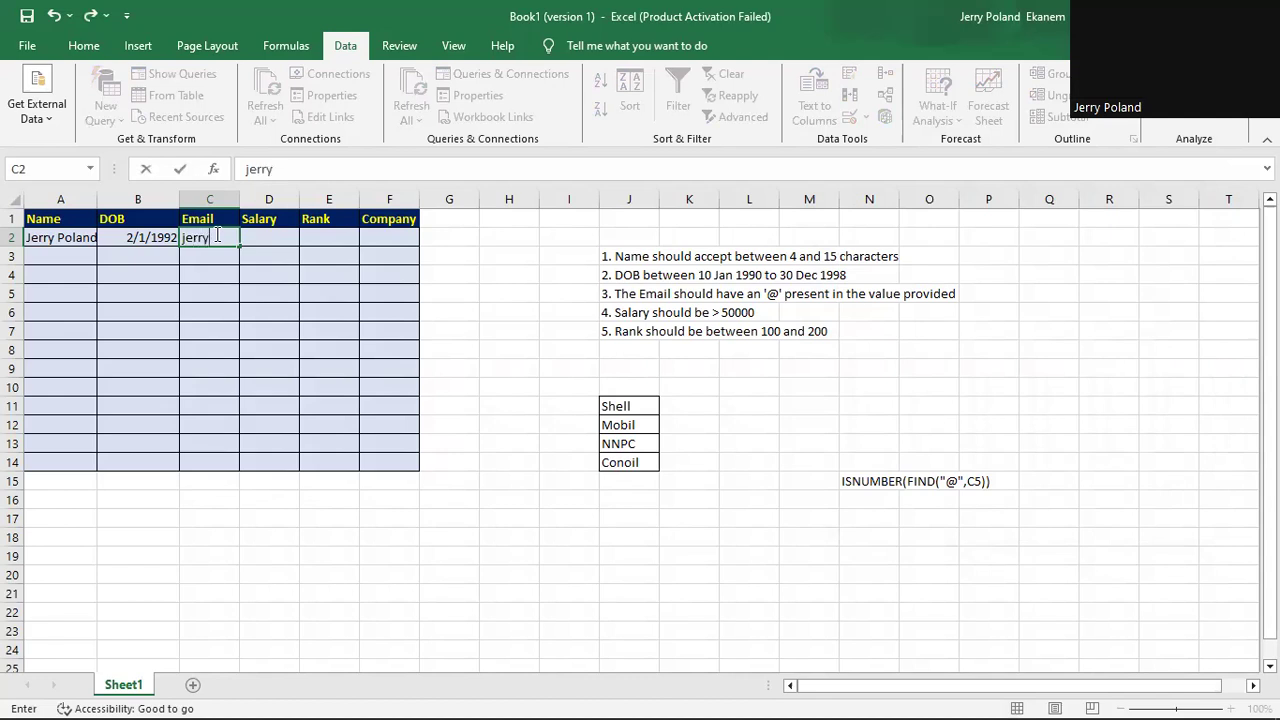
key("Return")
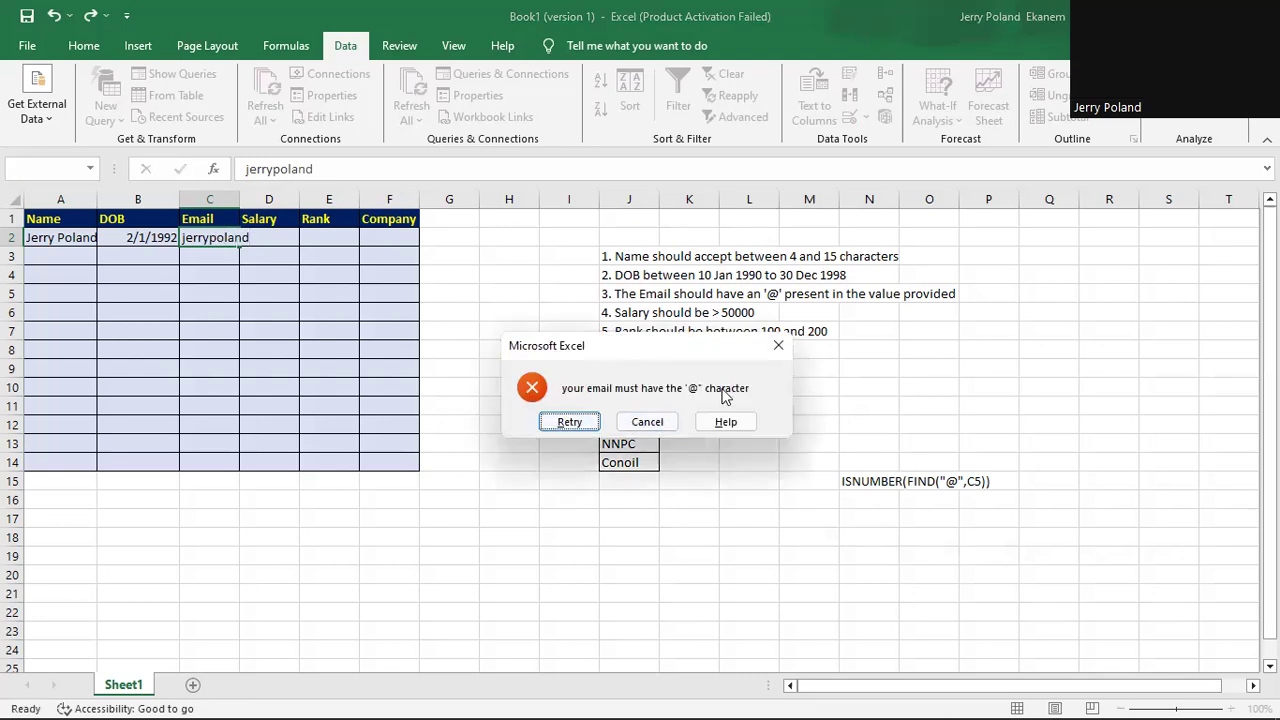
left_click(648, 422)
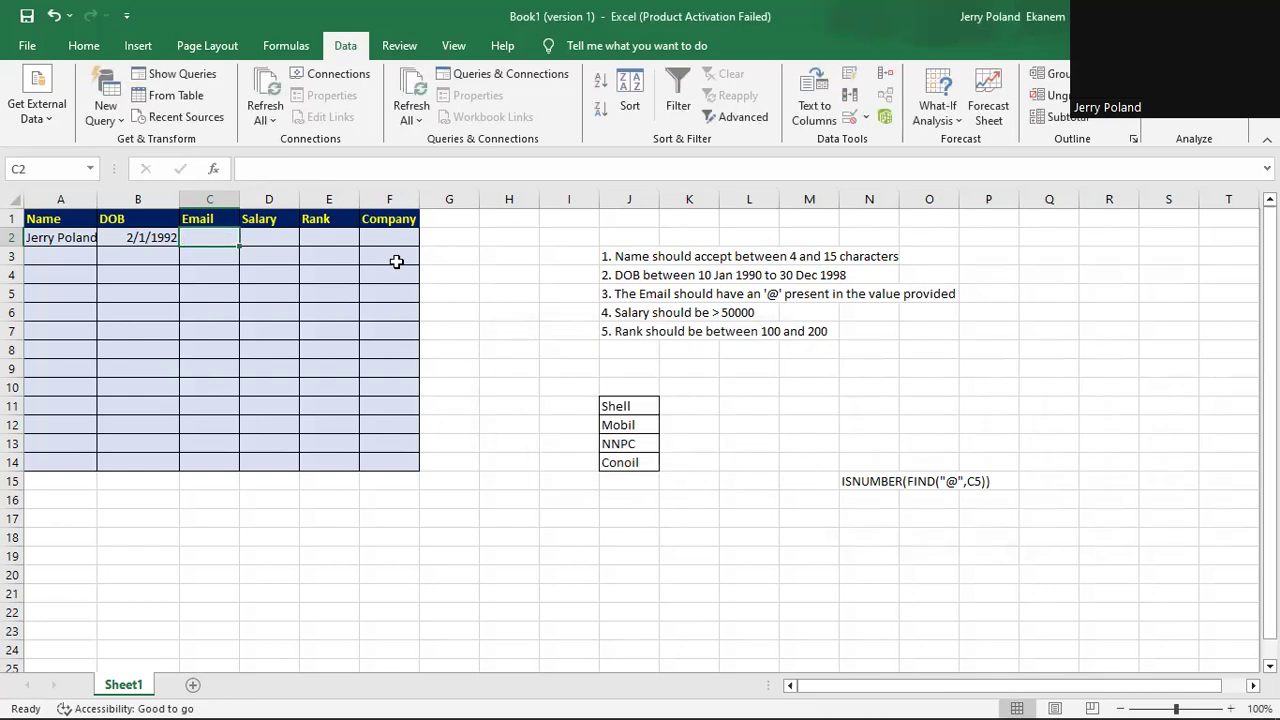
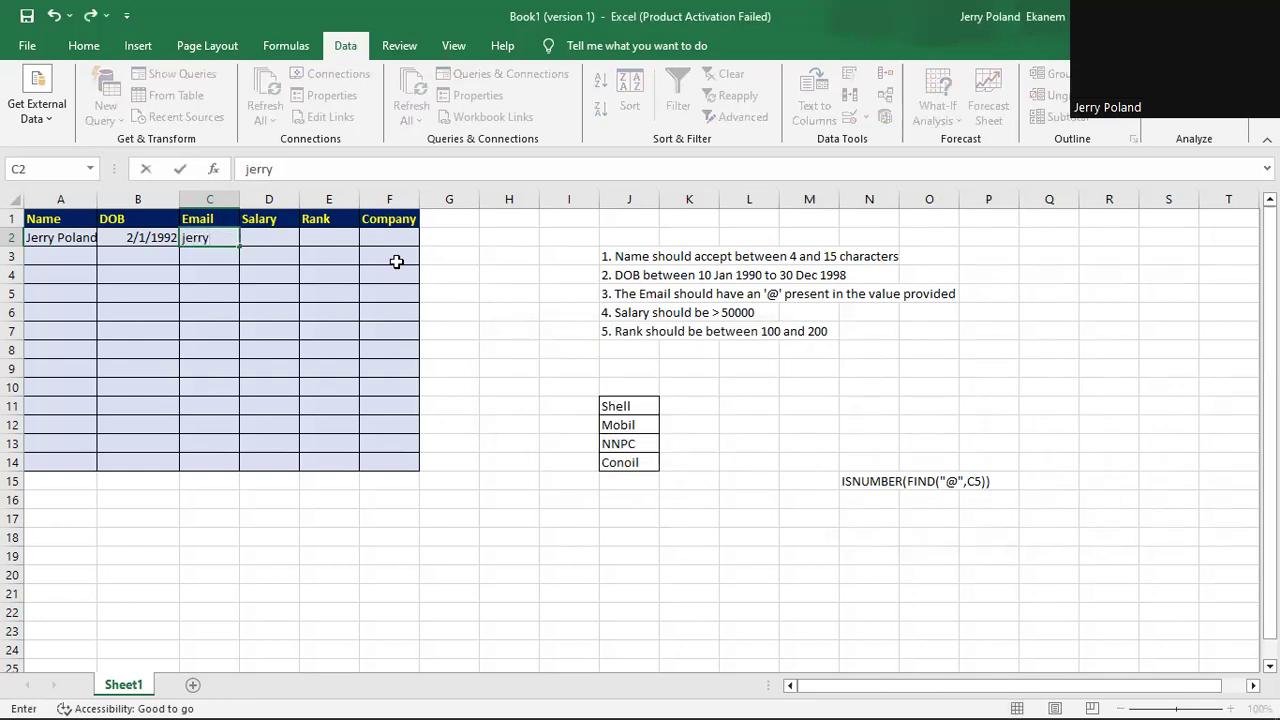
Enter a valid e-mail address in C2 and widen column C to fit it.
key("Return")
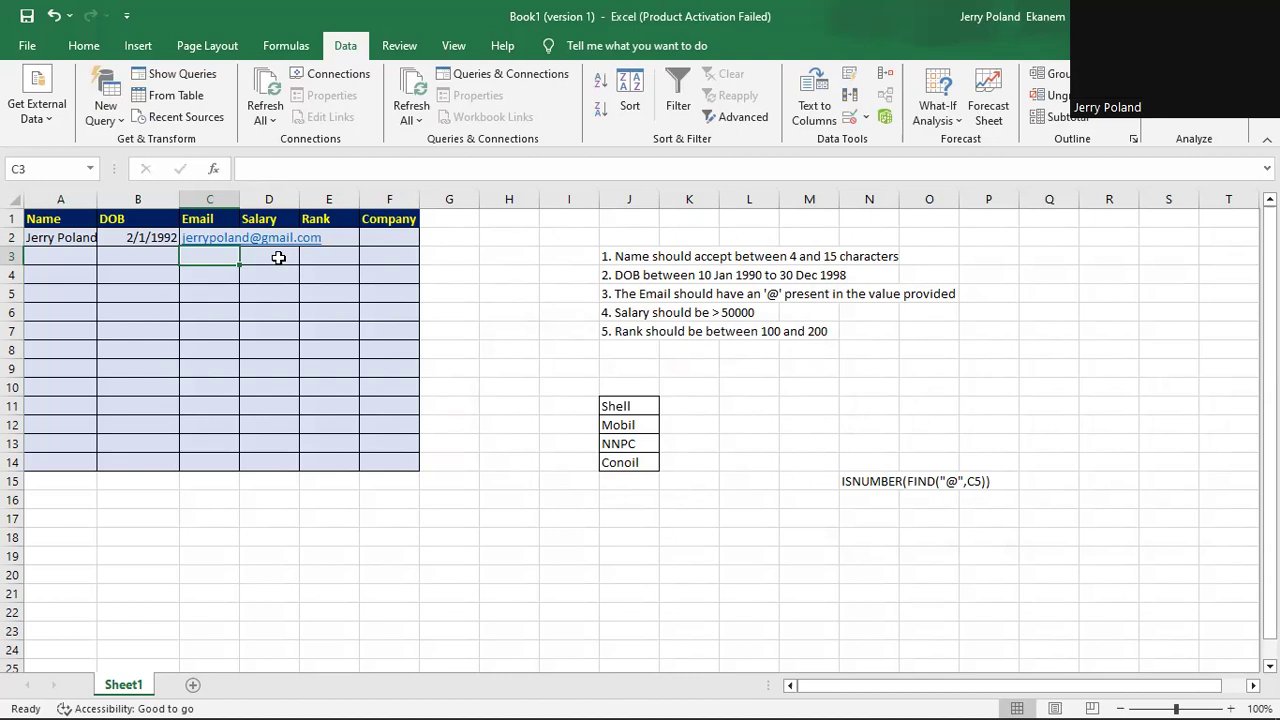
left_click_drag(335, 201, 357, 201)
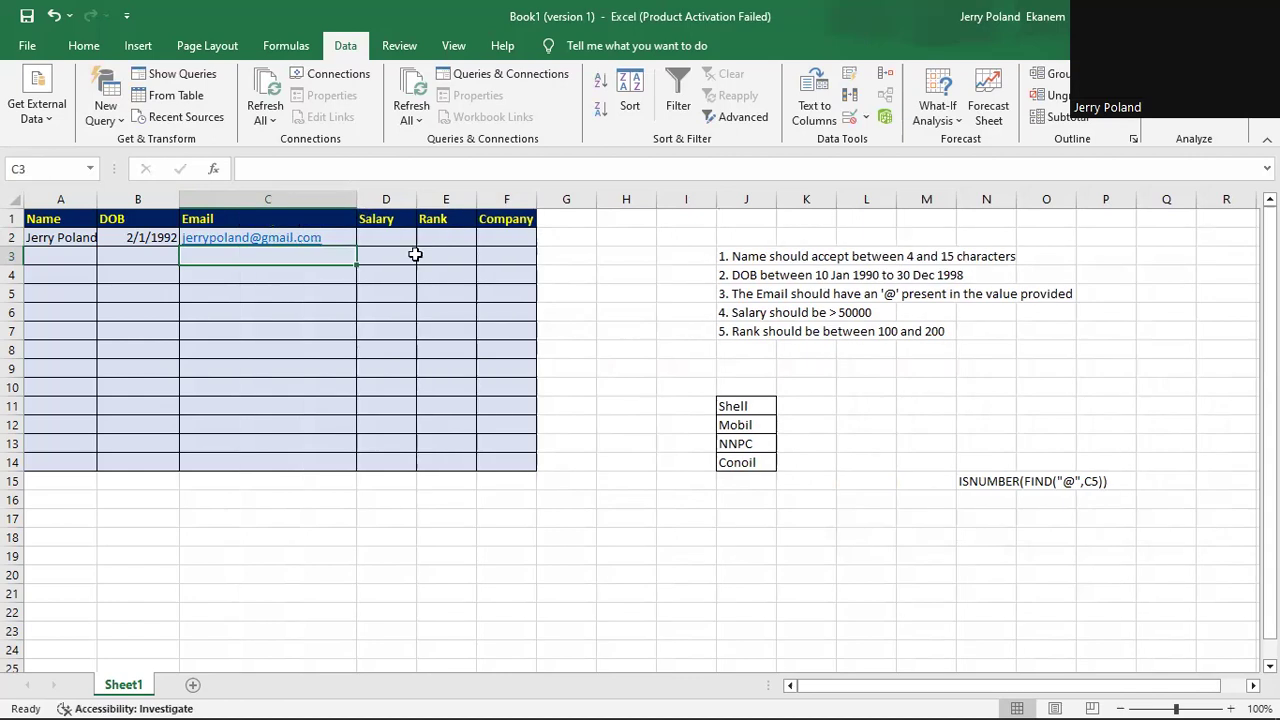
Restrict Salary cell D2 to whole numbers greater than 50000.
left_click(396, 234)
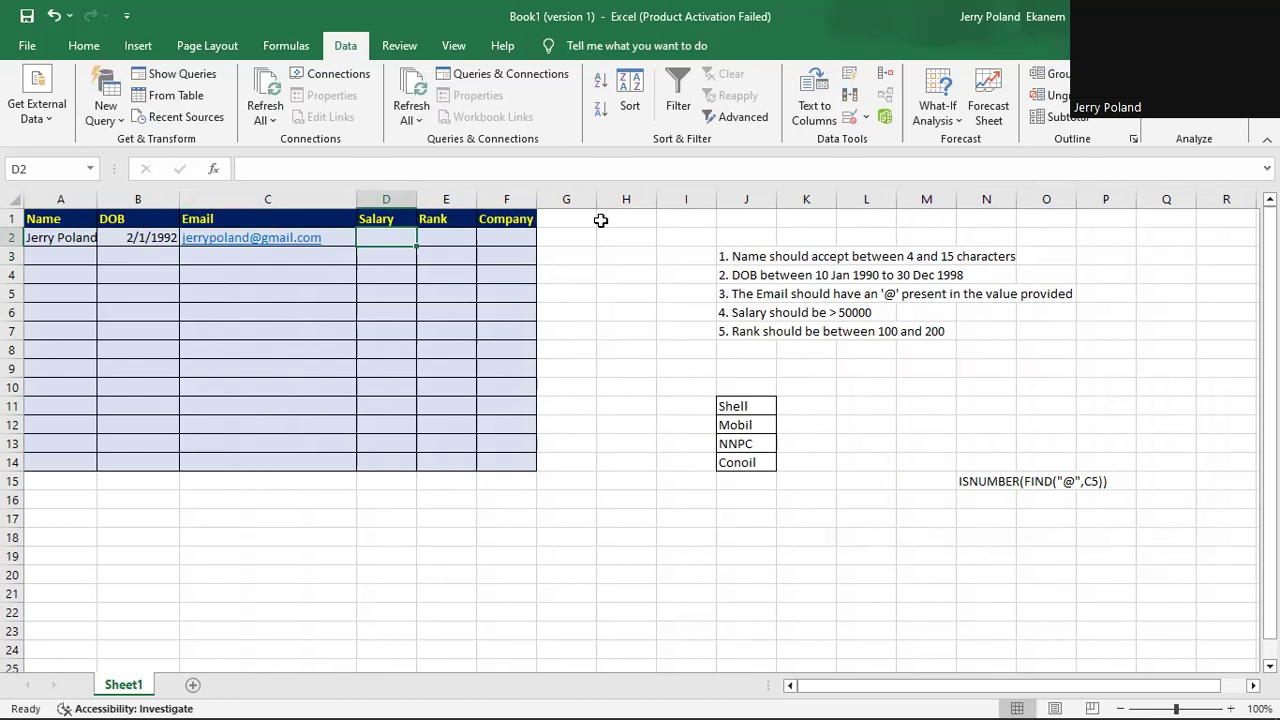
left_click(867, 118)
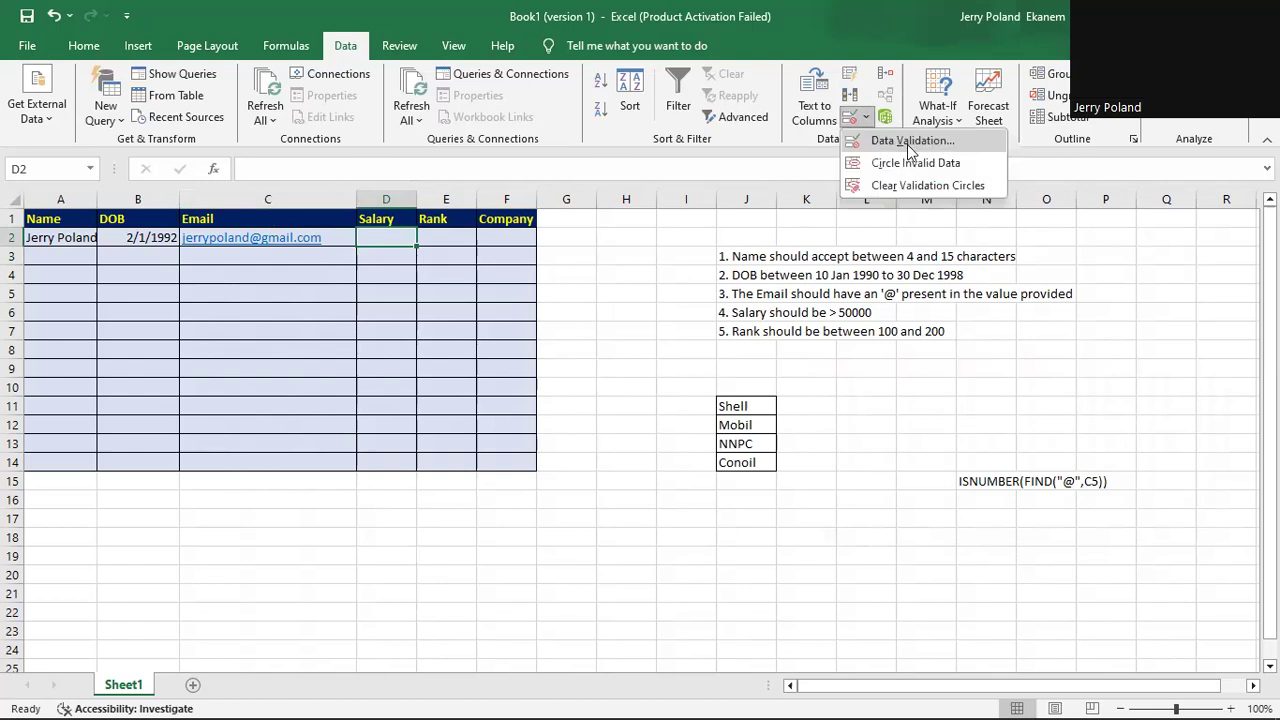
left_click(907, 142)
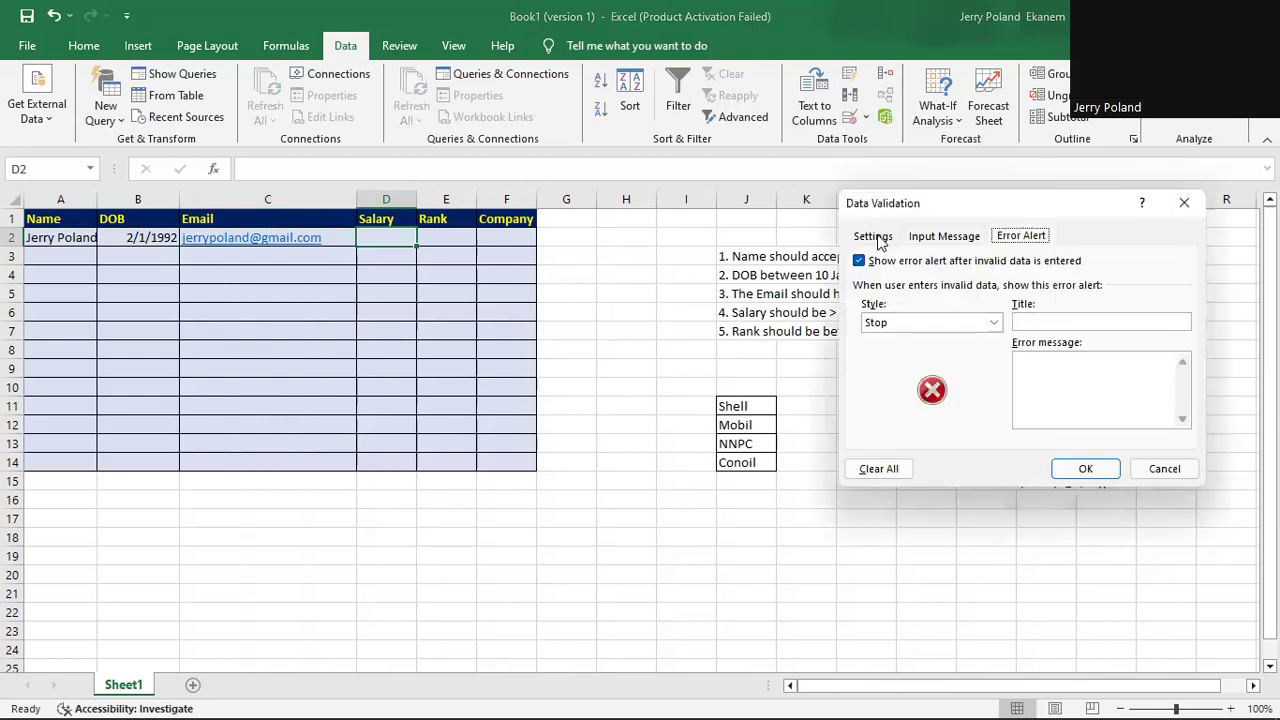
left_click(876, 237)
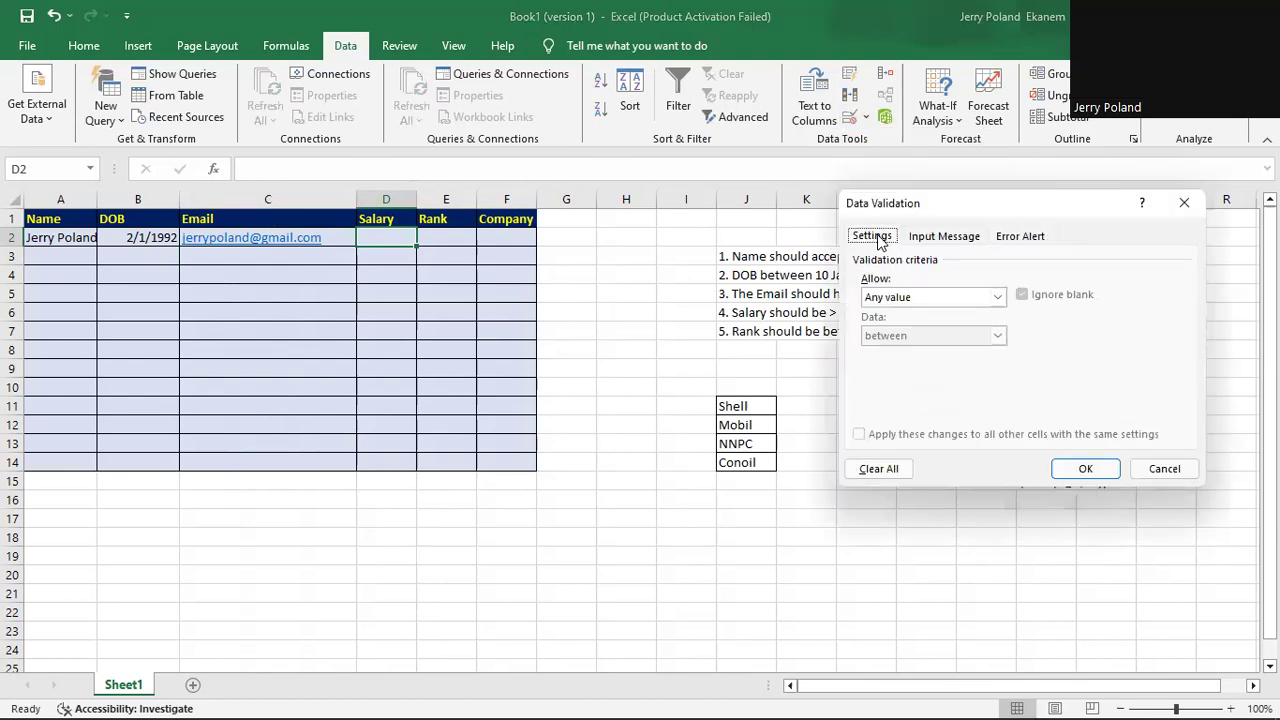
left_click(997, 299)
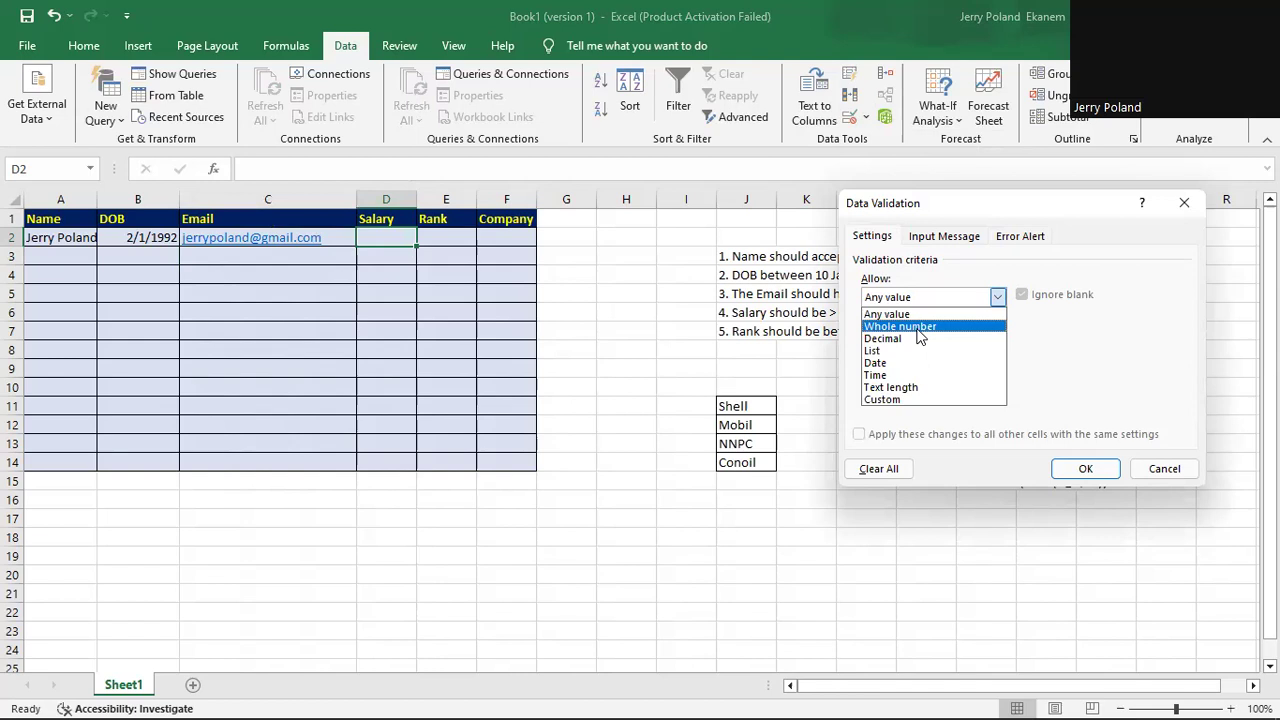
left_click(918, 327)
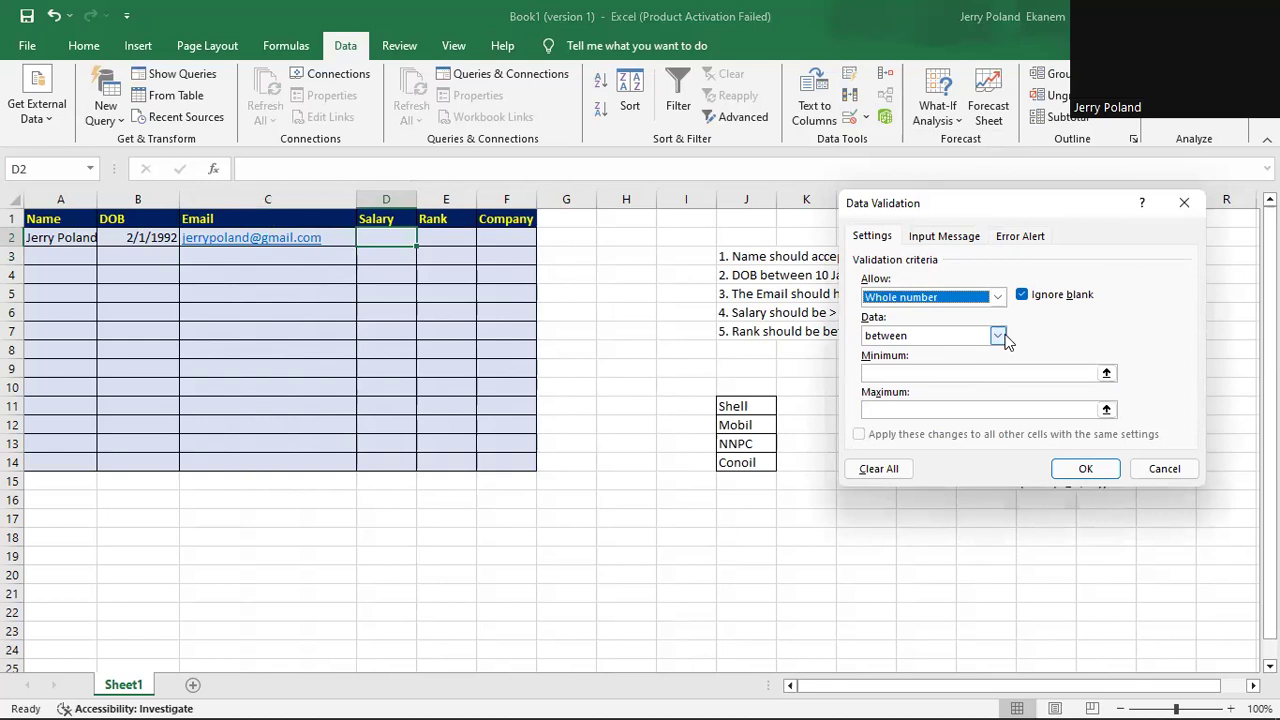
left_click(997, 335)
left_click(973, 405)
left_click(946, 376)
type("500")
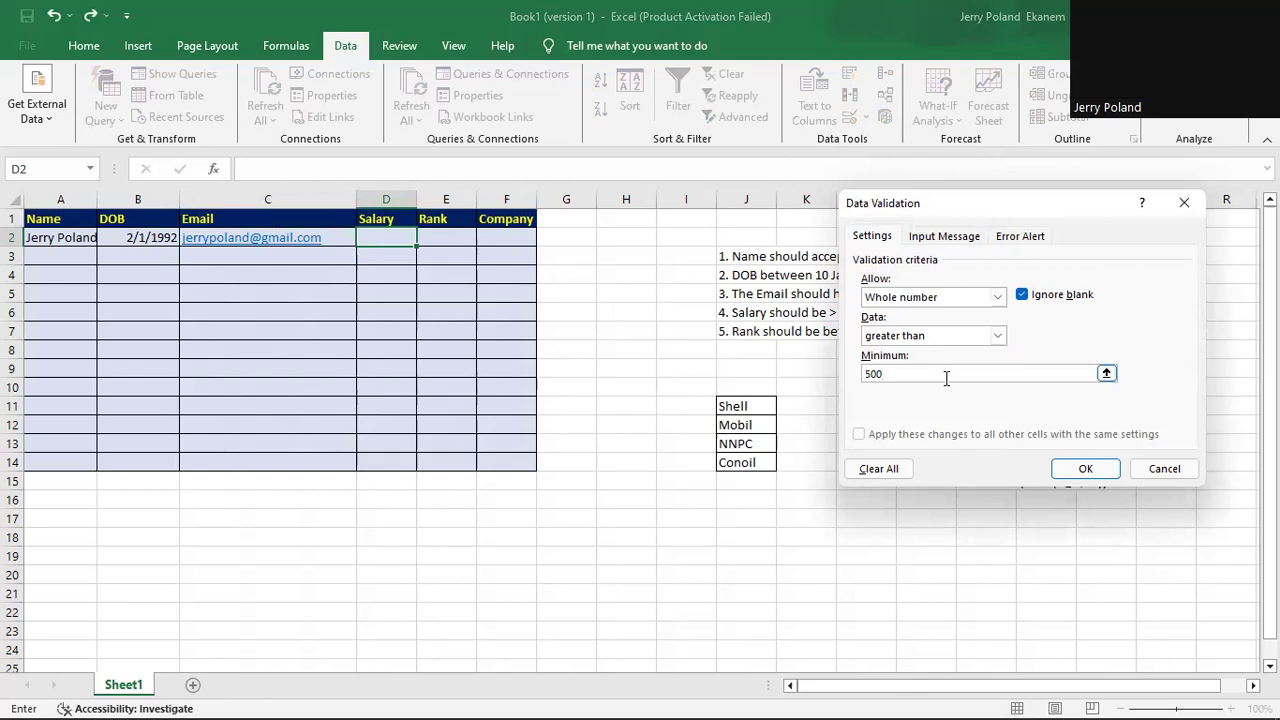
type("00")
Add an input message titled 'salary' reading 'please enter your salary'.
left_click(958, 238)
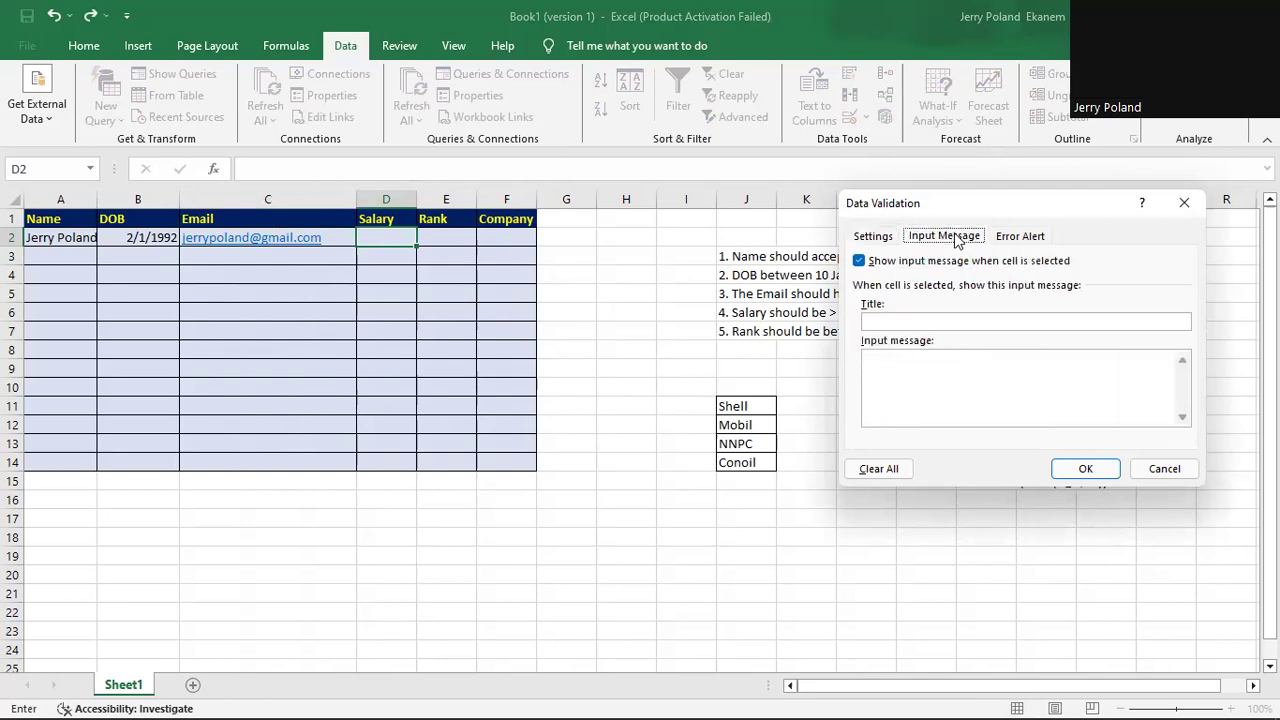
left_click(922, 320)
type("salary")
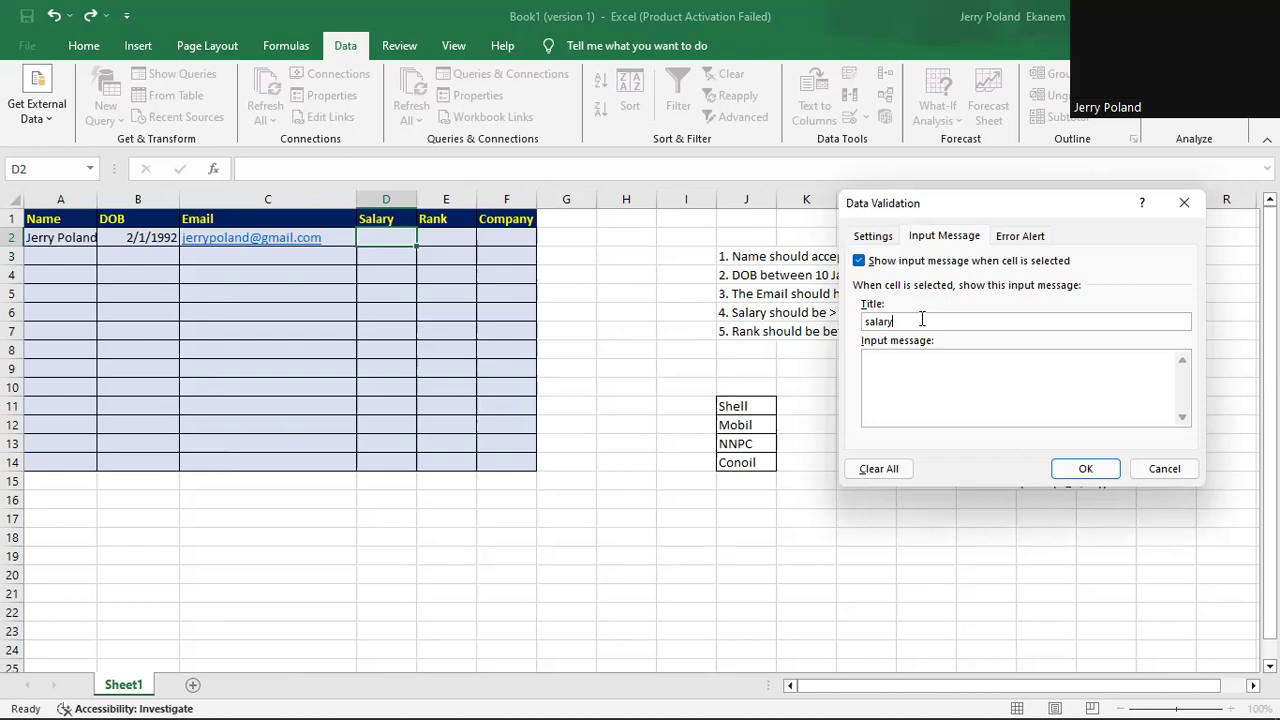
left_click(909, 363)
type("please enter your salary")
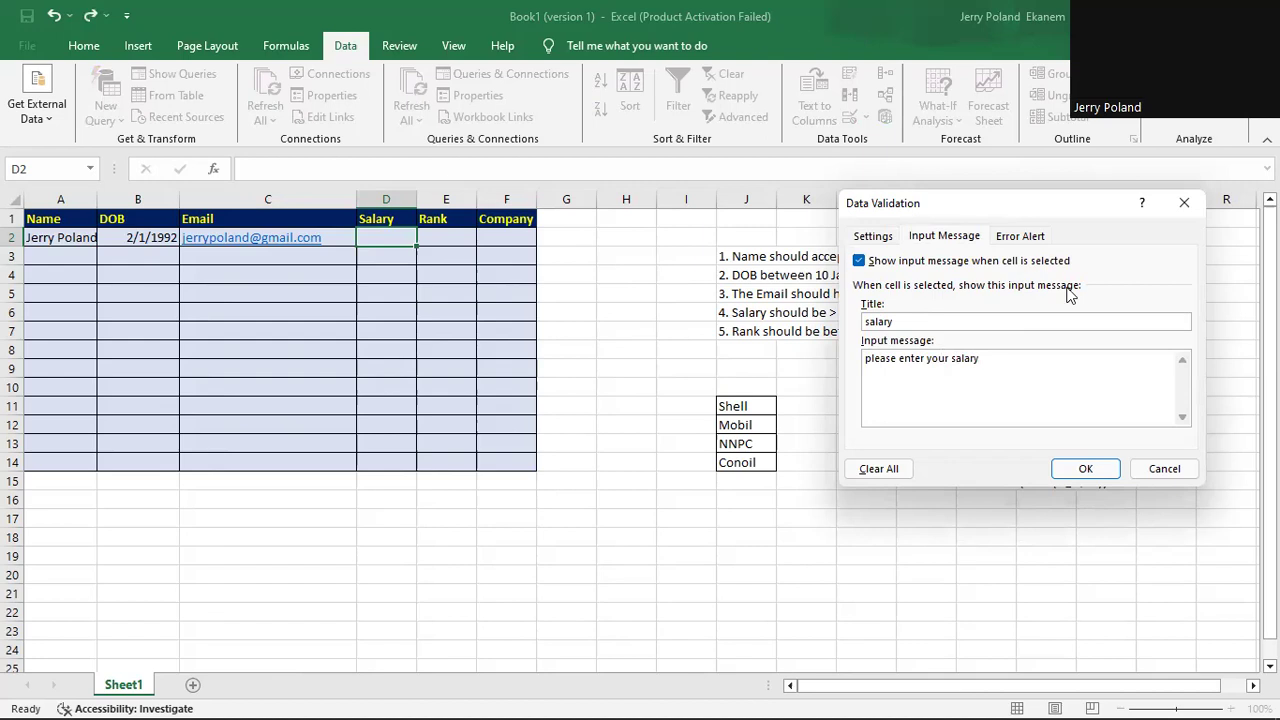
Set a Warning alert saying 'You must be above 50000' and apply the rule.
left_click(1018, 238)
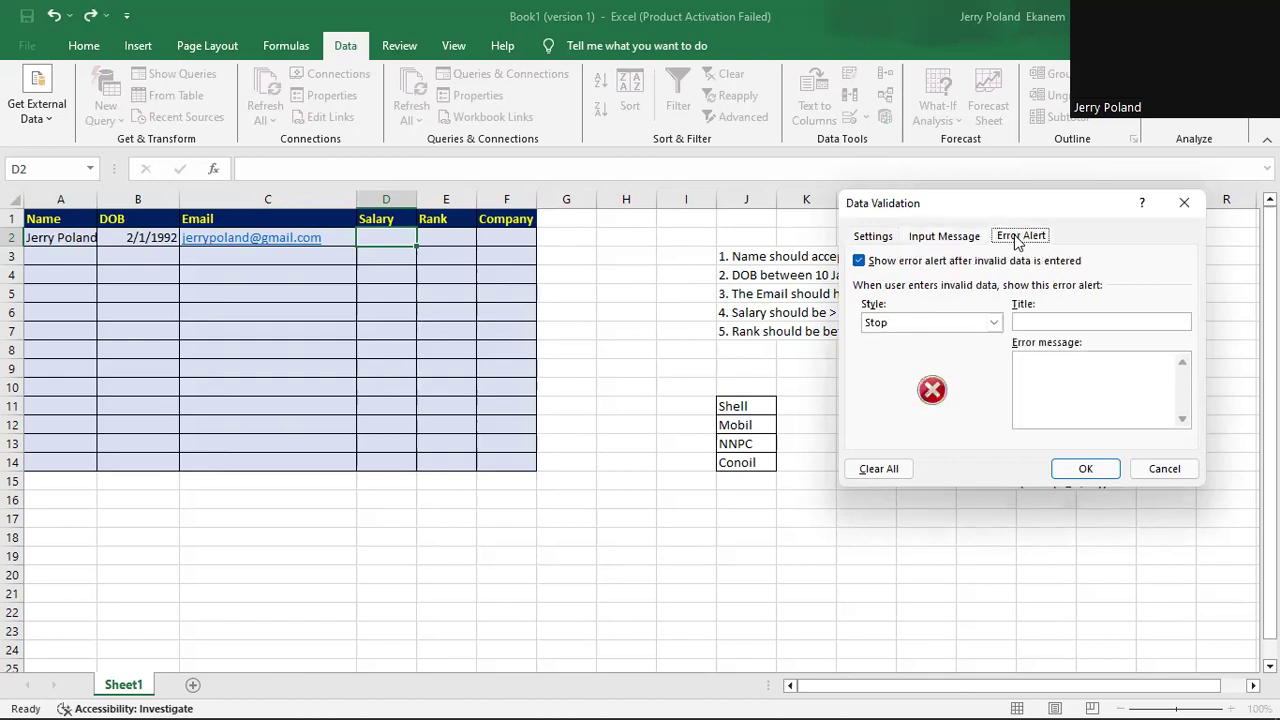
left_click(996, 321)
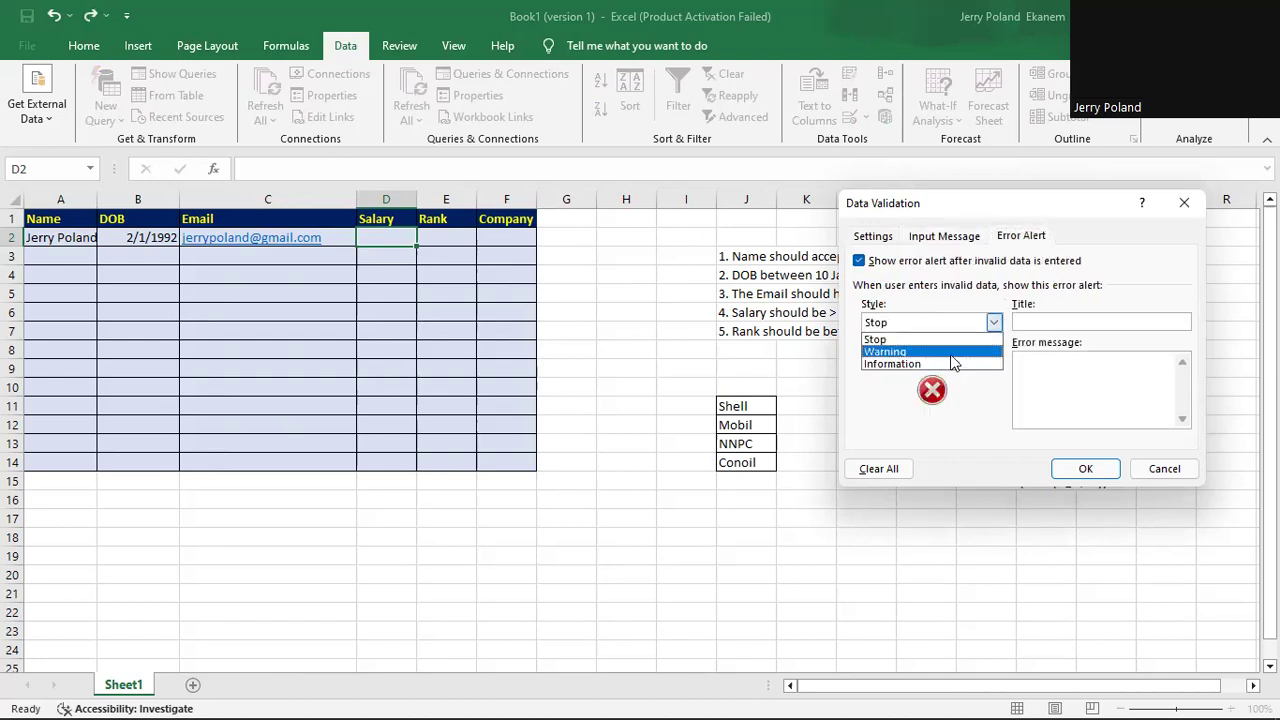
left_click(952, 361)
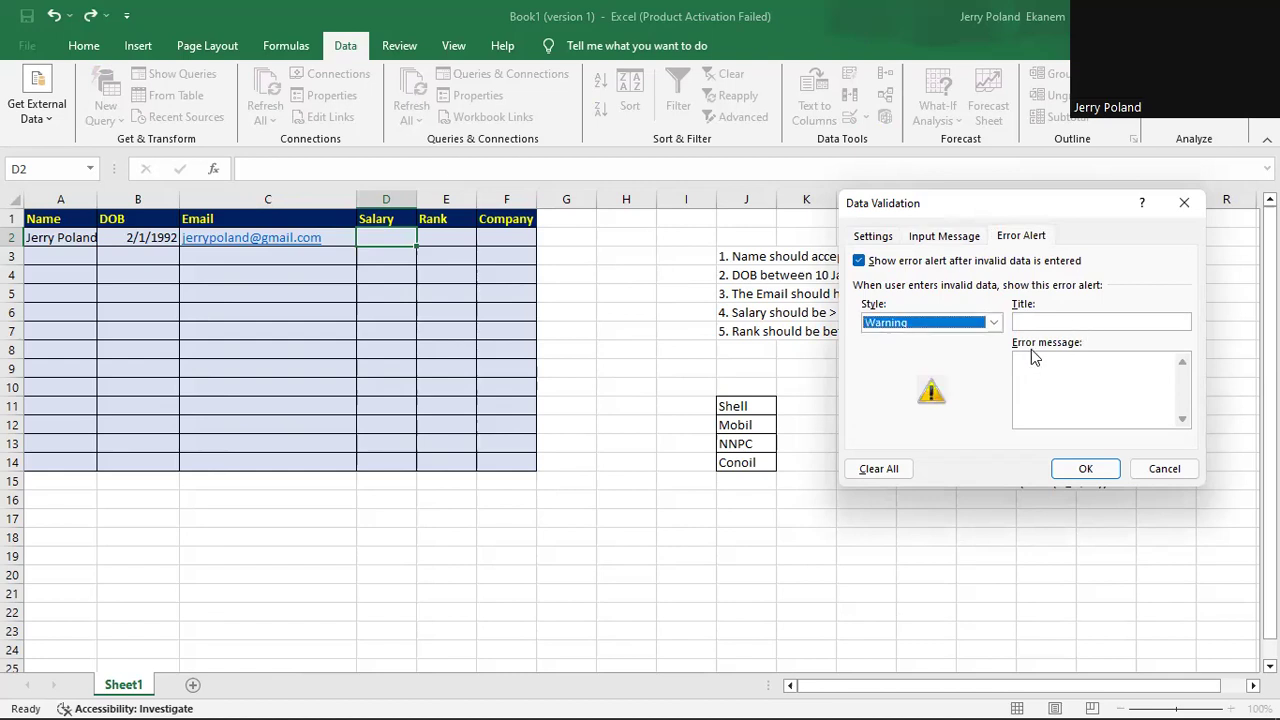
left_click(1033, 362)
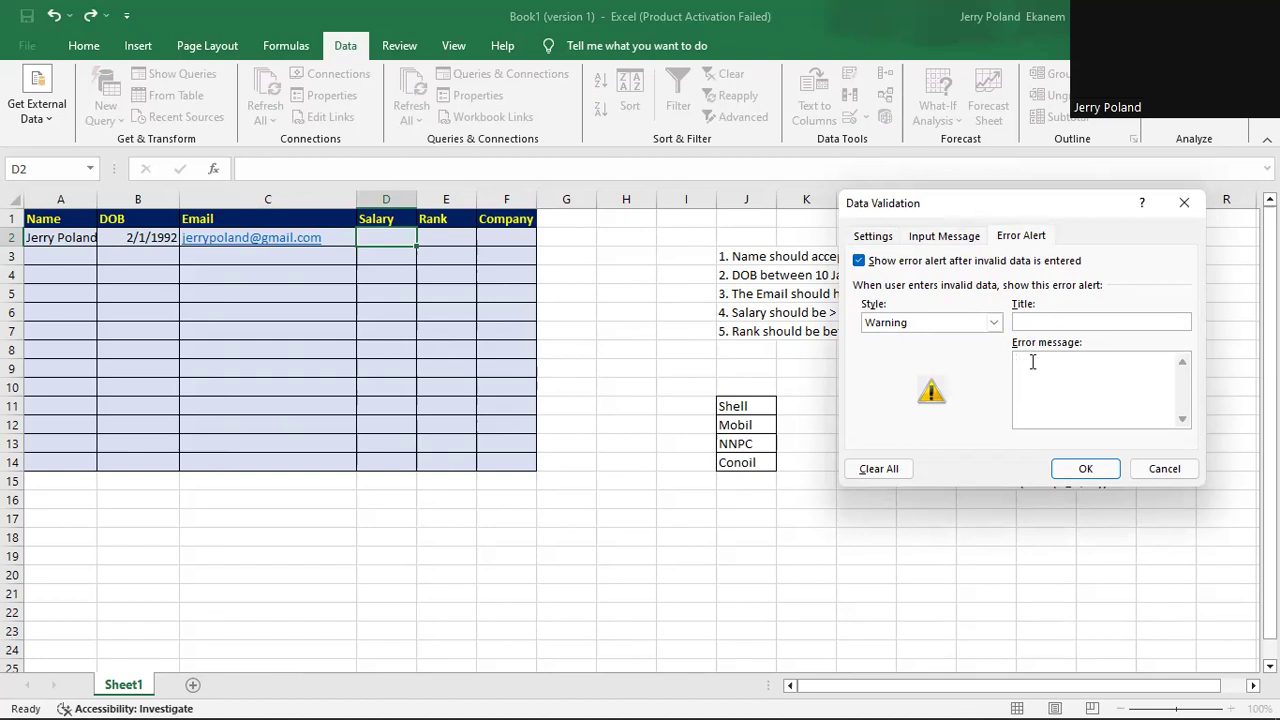
type("Yo")
type("u must be above 50000")
left_click(1086, 468)
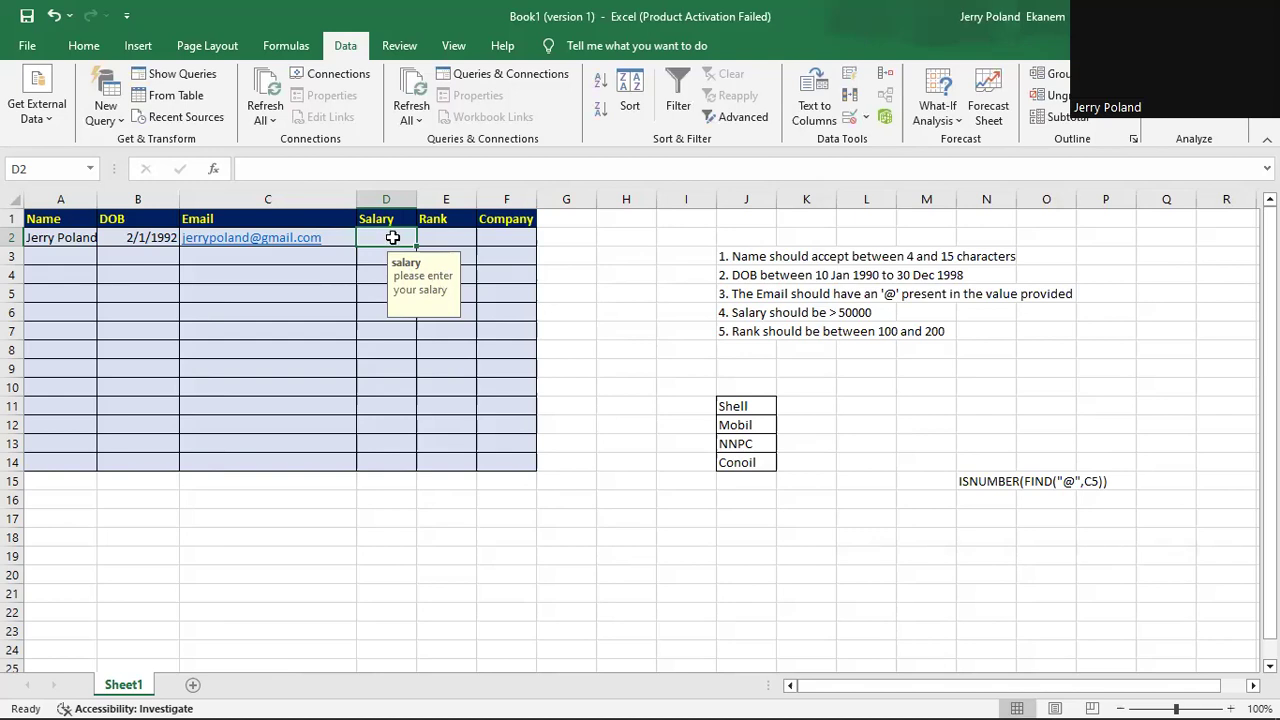
Enter 20000 in D2 and cancel the warning, then enter 60000 instead.
type("20000")
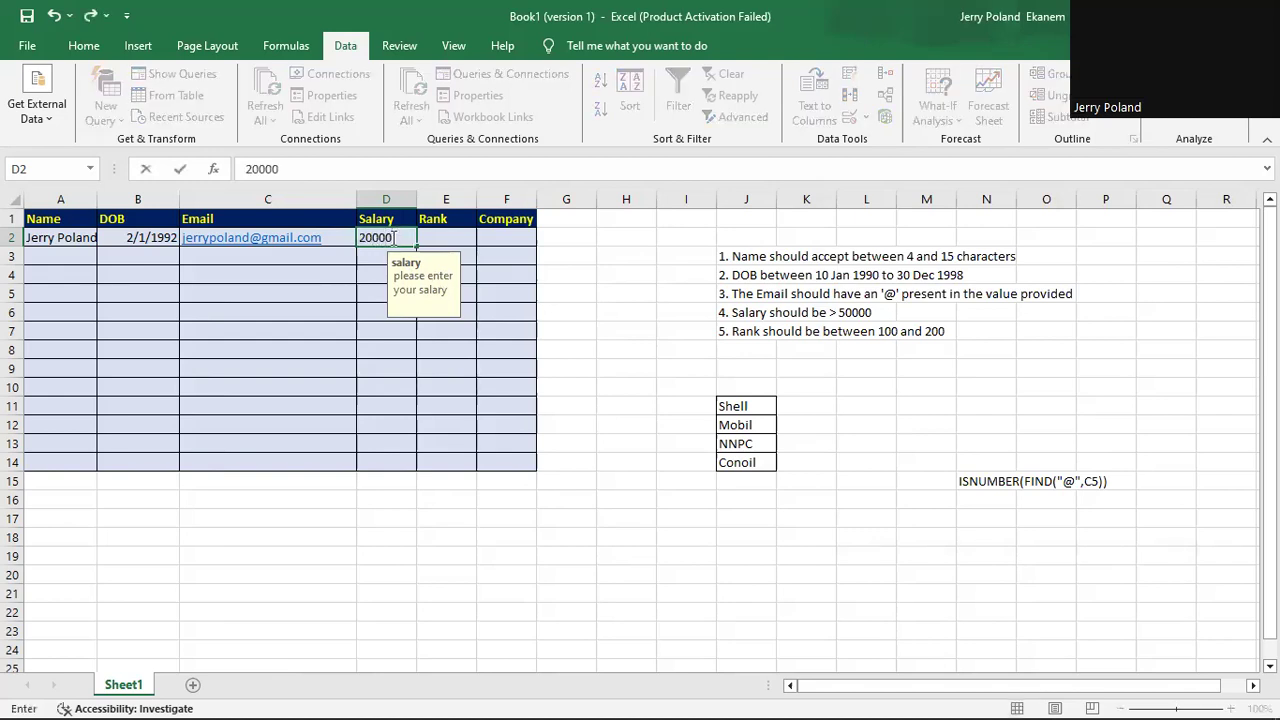
key("Return")
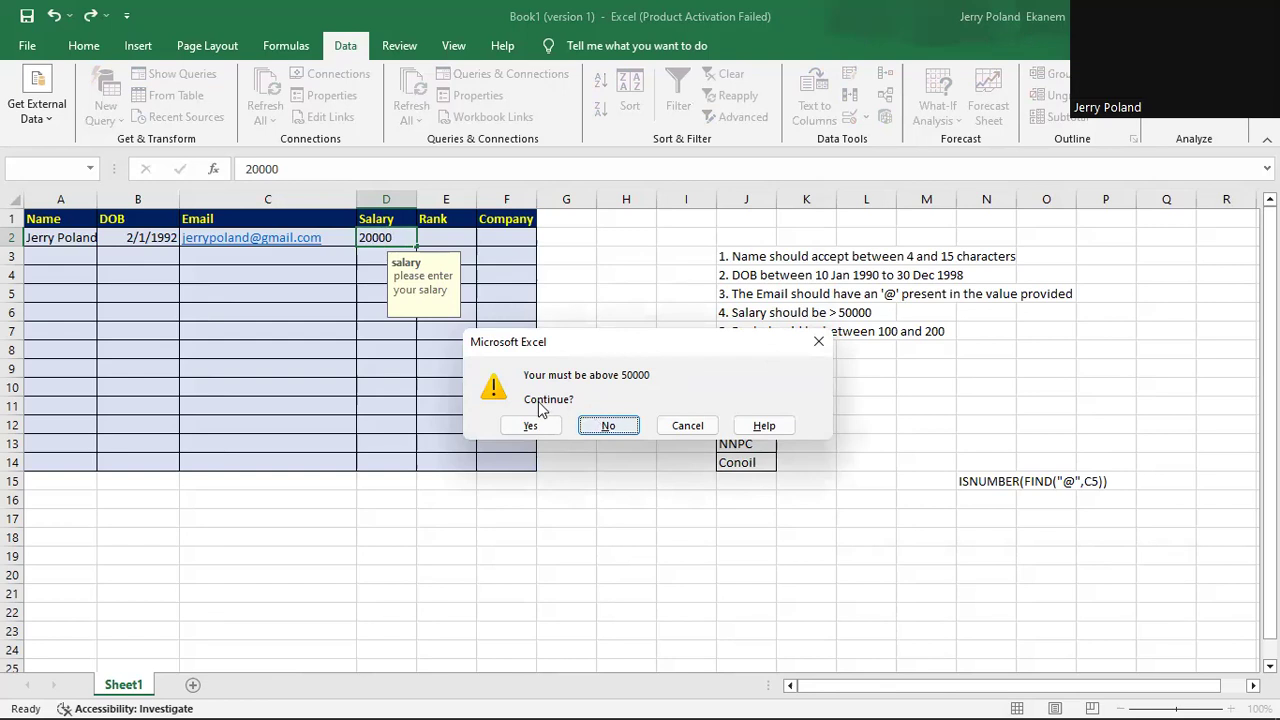
left_click(687, 425)
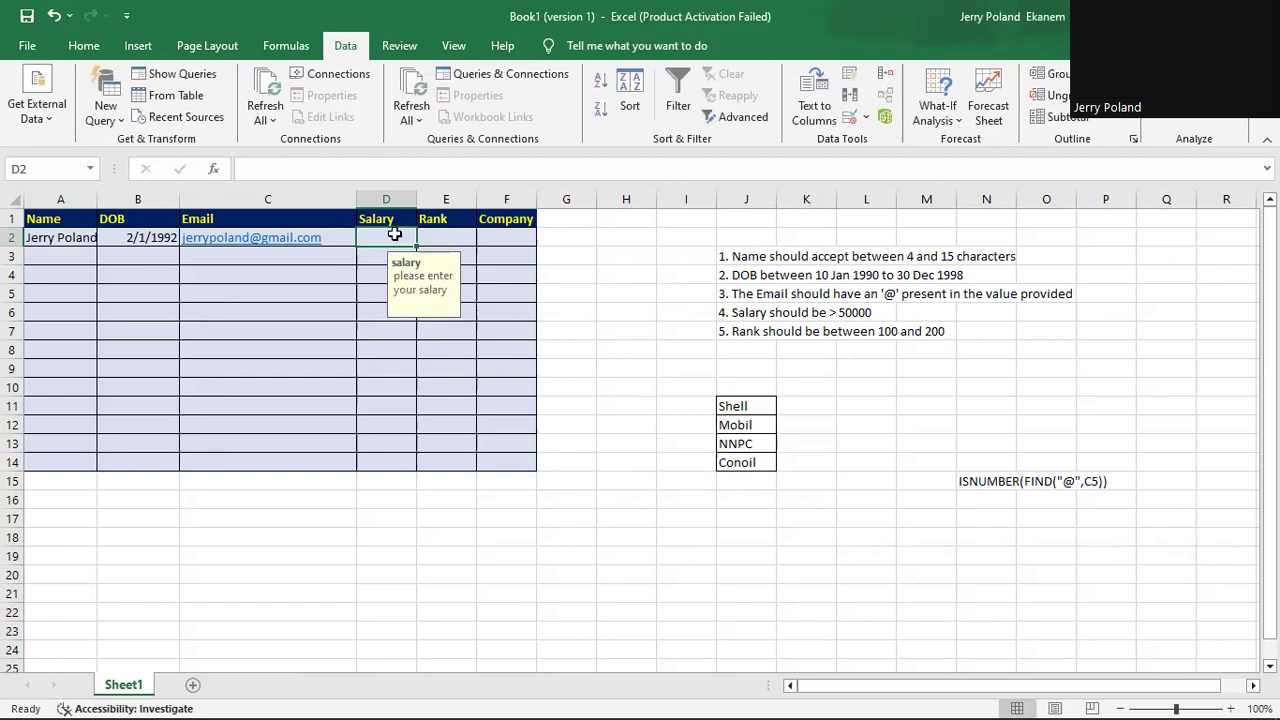
type("60000")
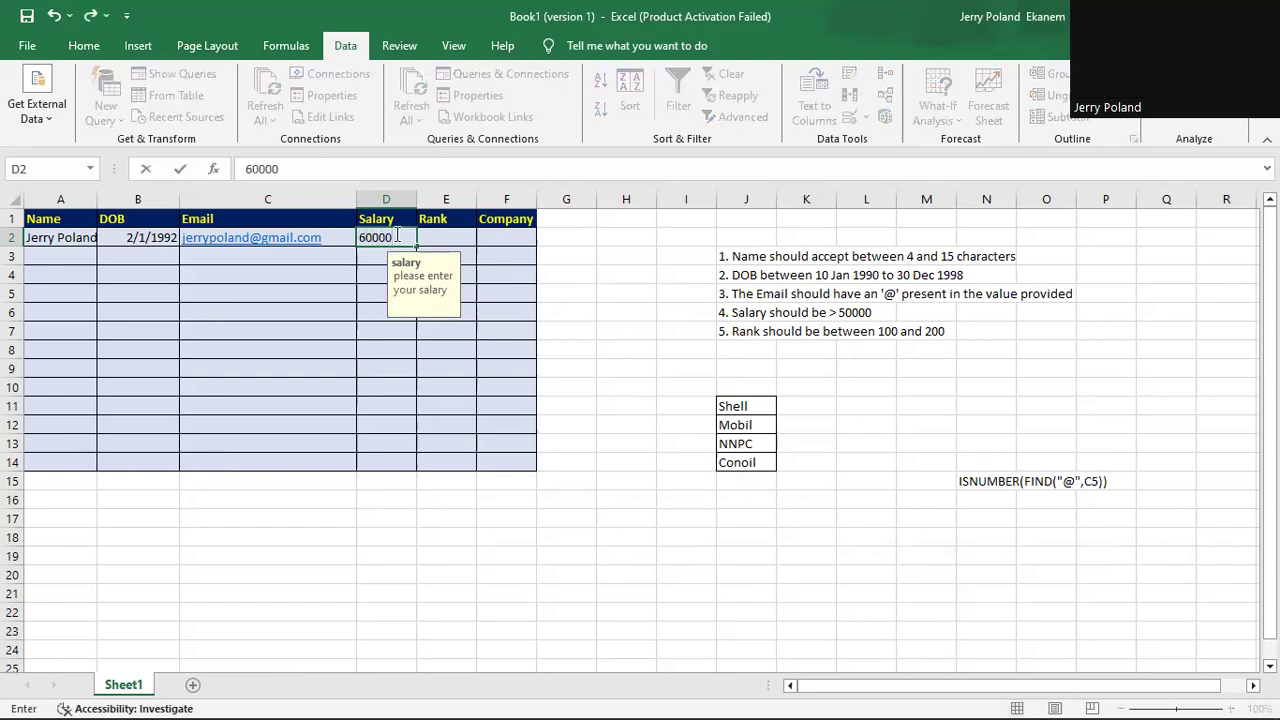
key("Return")
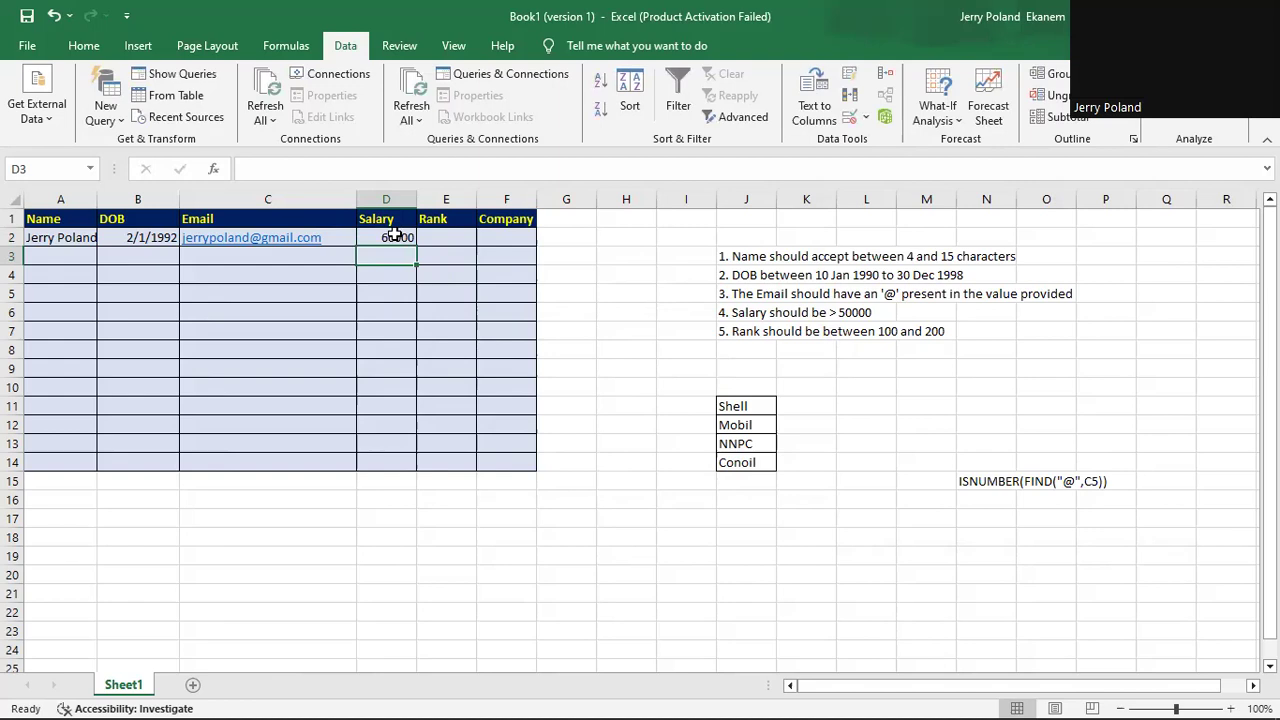
left_click(388, 237)
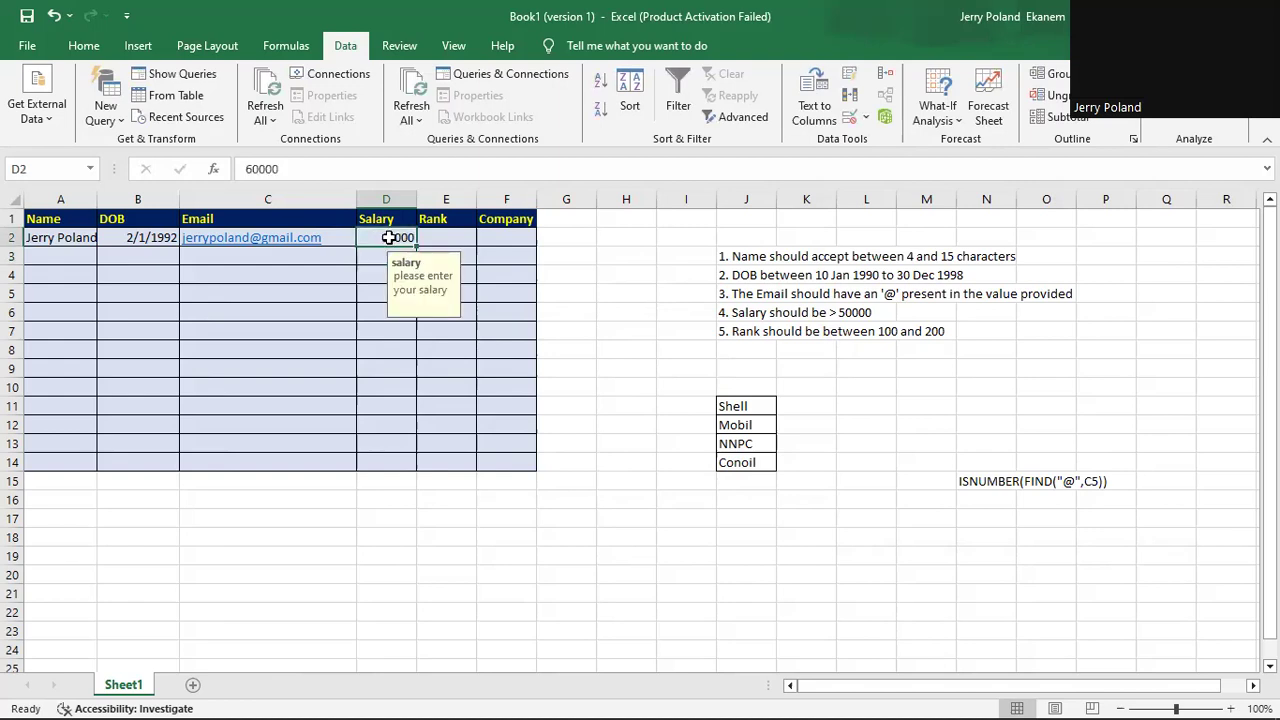
left_click(445, 237)
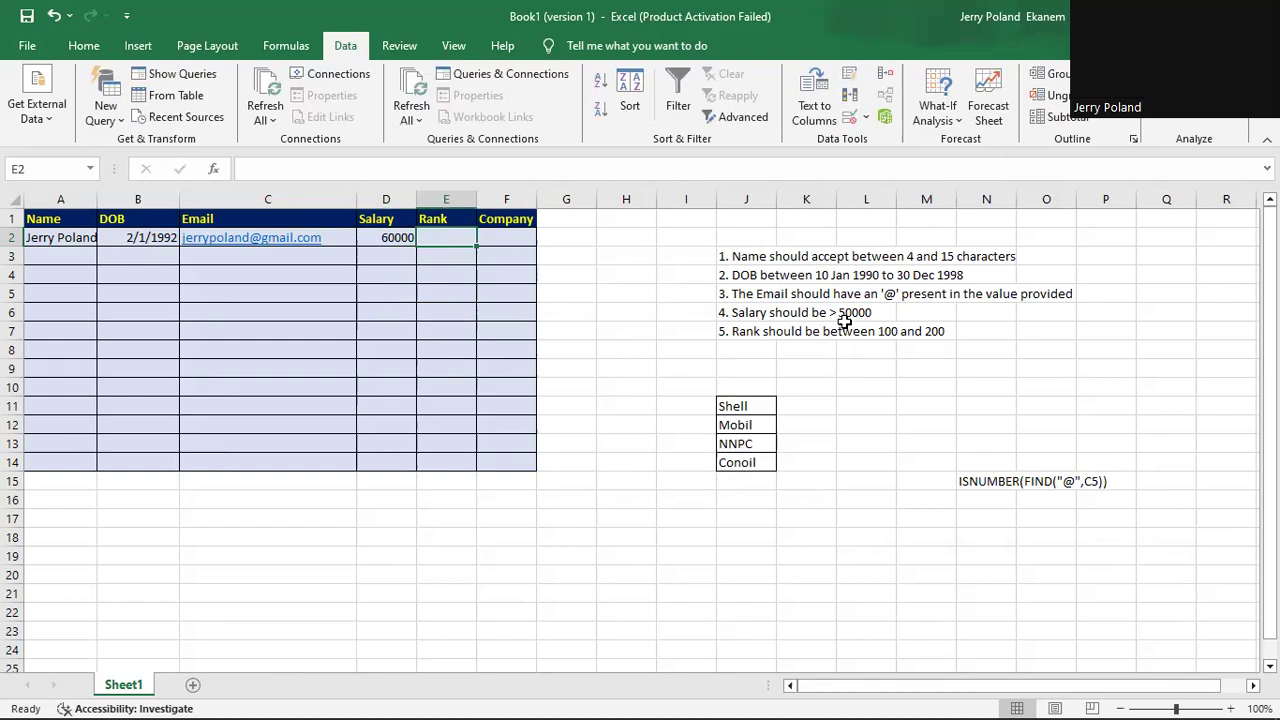
Change the rank range in the J7 note from 100 and 200 to 10 - 19.
left_click(748, 327)
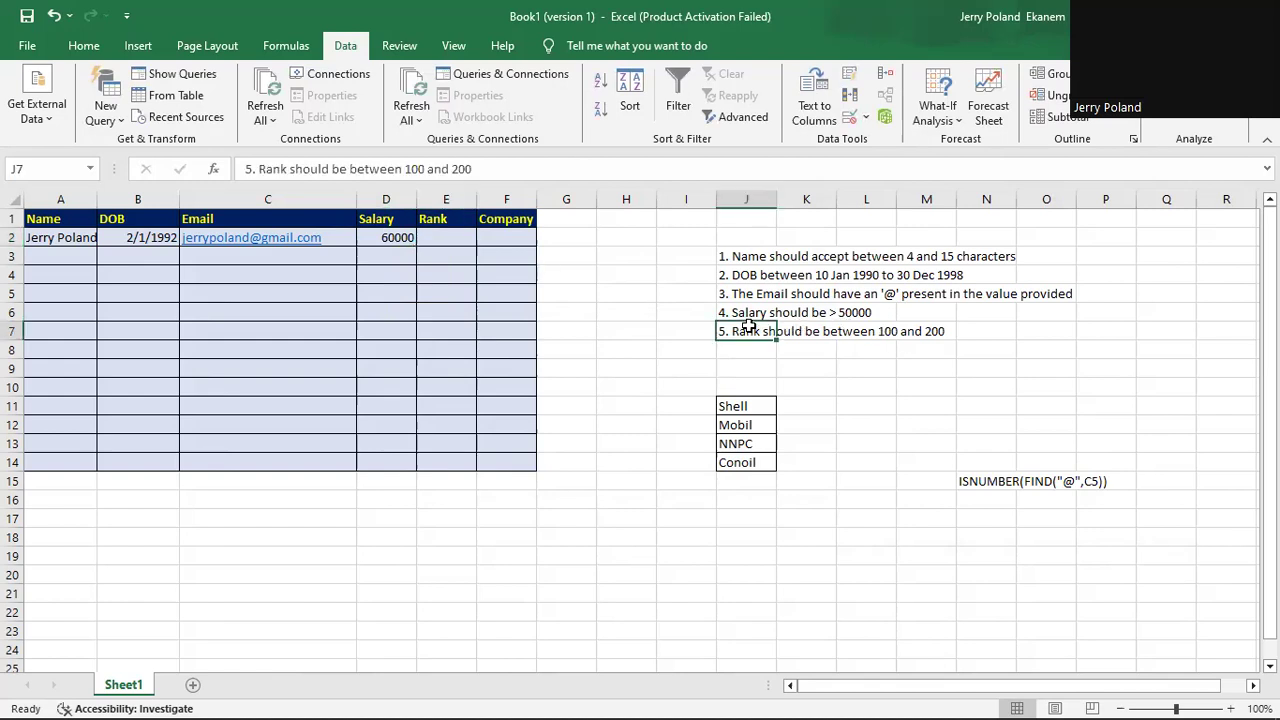
left_click(476, 169)
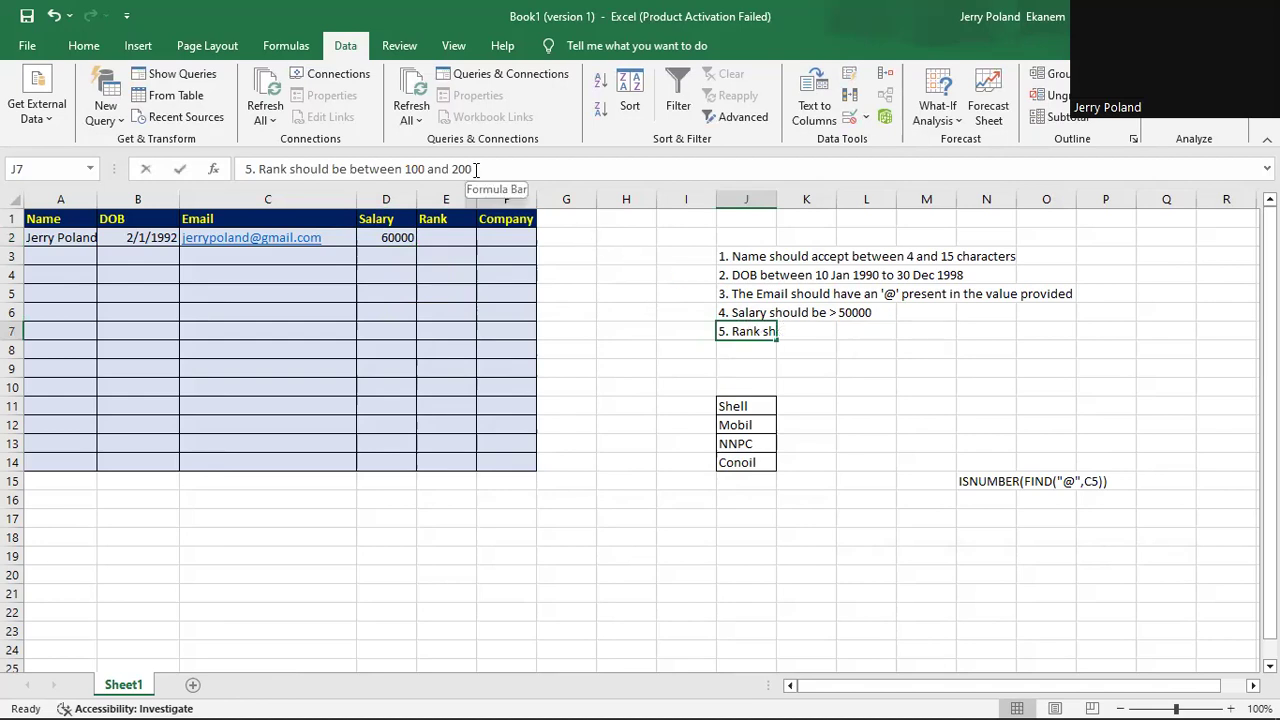
key("BackSpace")
key("BackSpace")
key("BackSpace")
key("BackSpace")
key("BackSpace")
key("BackSpace")
key("BackSpace")
key("BackSpace")
key("BackSpace")
key("BackSpace")
type("0")
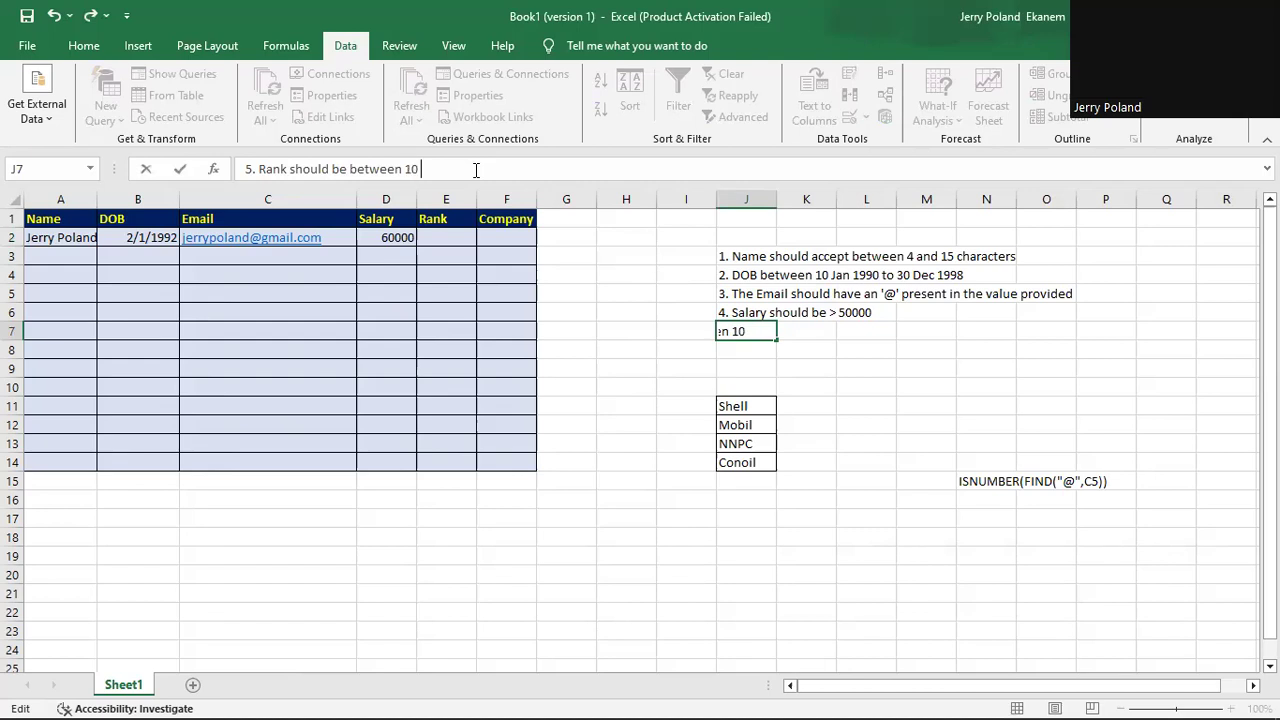
type(" - 19")
key("Return")
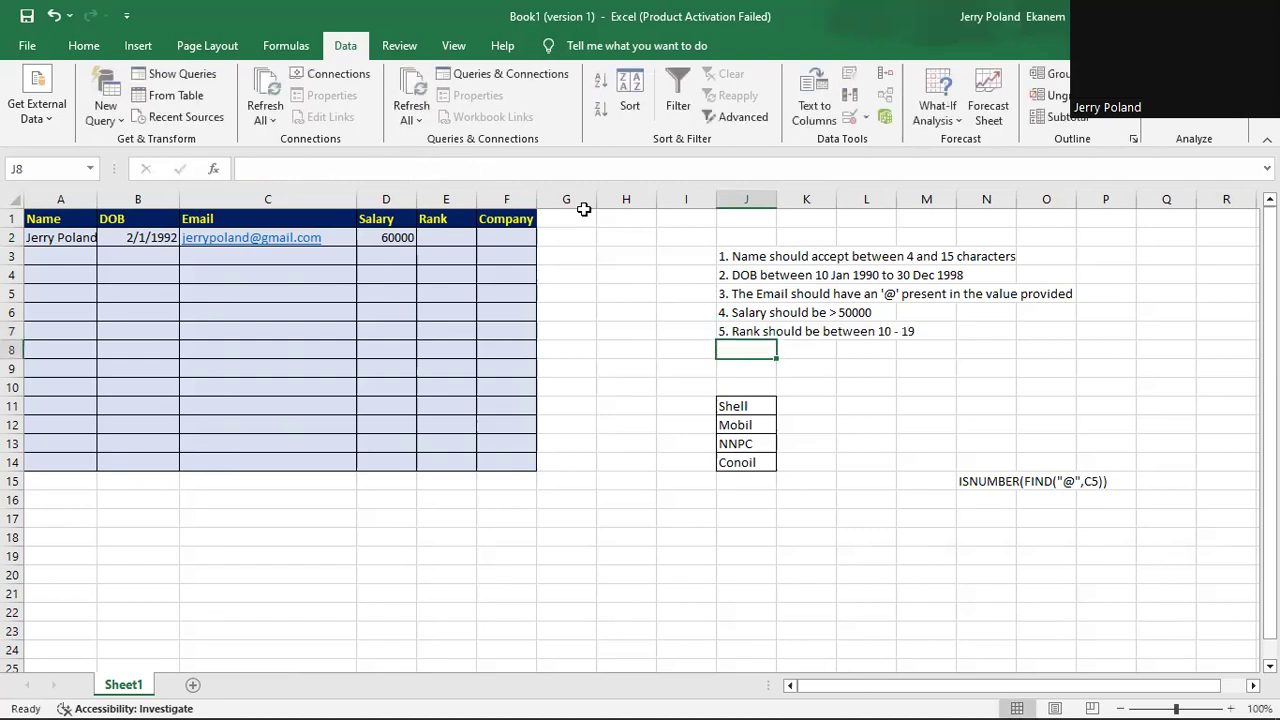
left_click(507, 241)
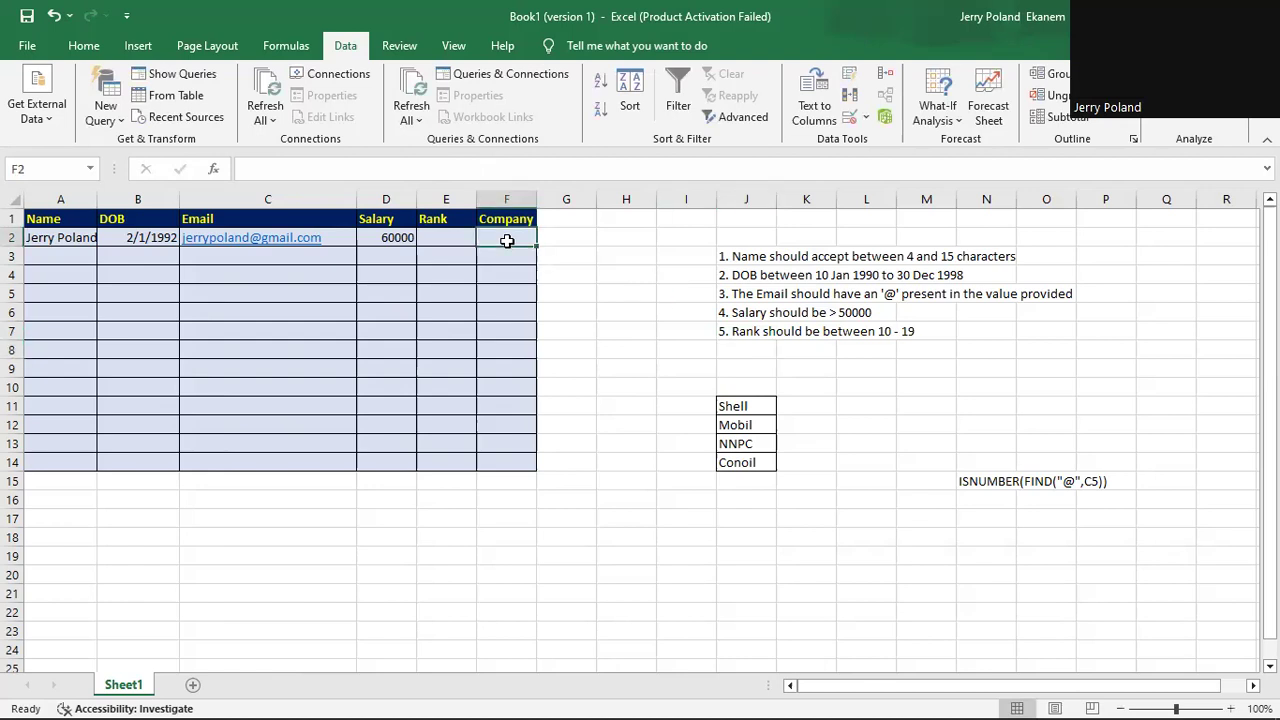
Restrict Rank cell E2 to whole numbers between 10 and 19.
left_click(447, 234)
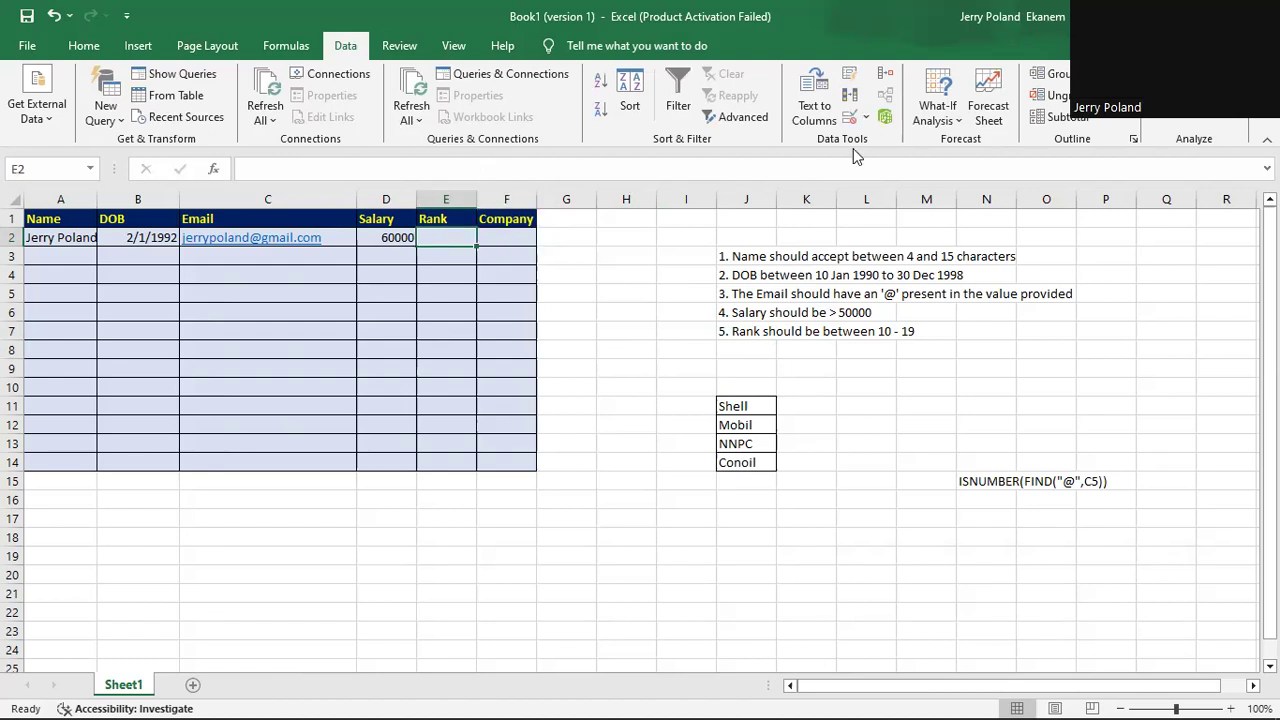
left_click(867, 120)
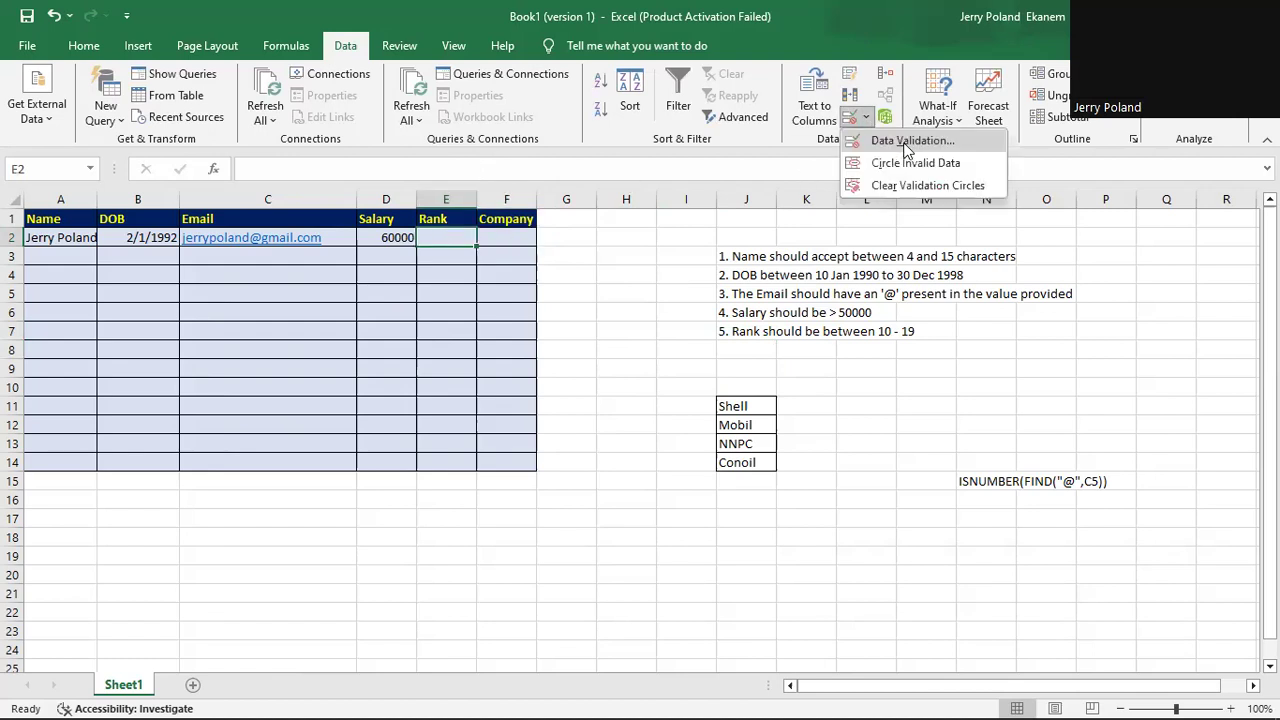
left_click(907, 145)
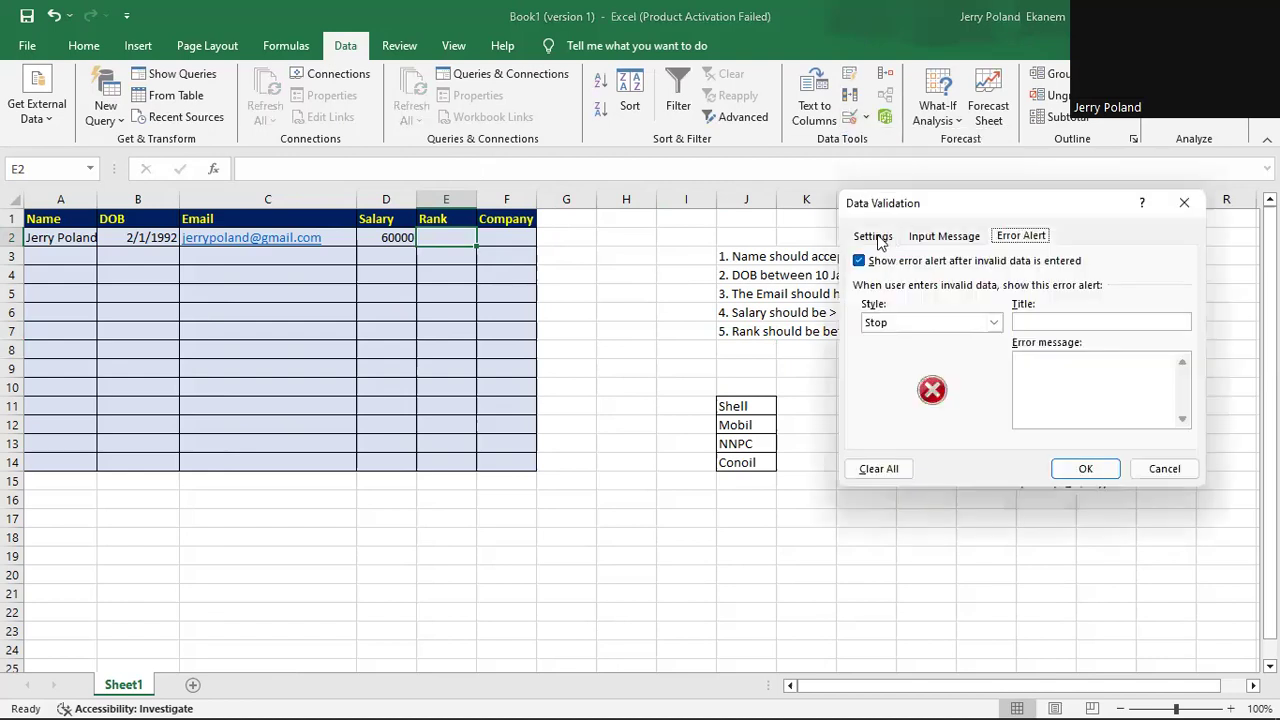
left_click(884, 240)
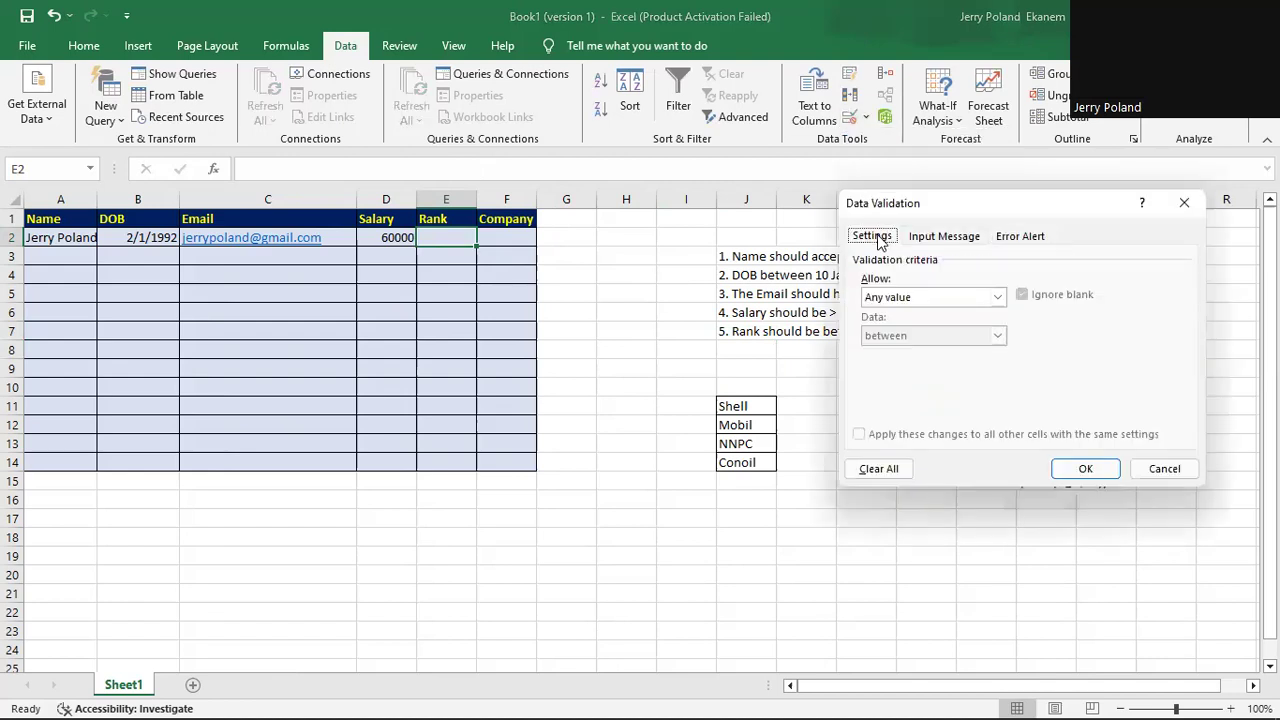
left_click(995, 297)
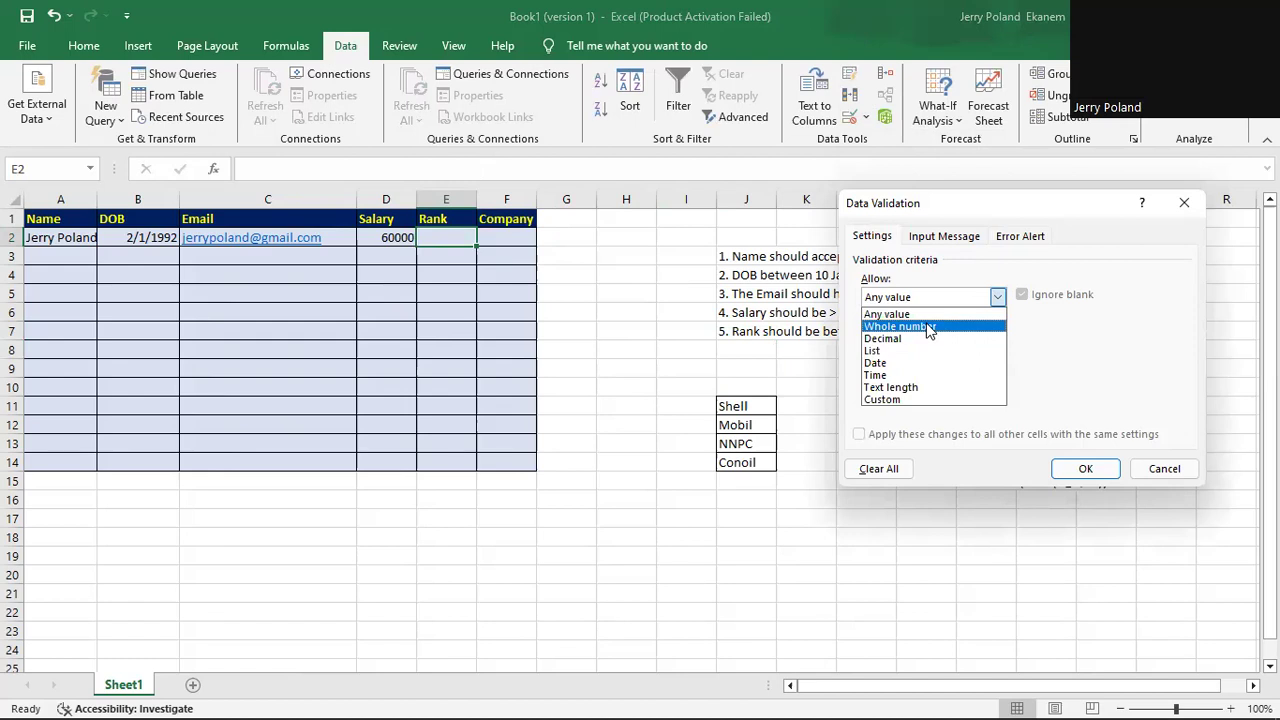
left_click(929, 327)
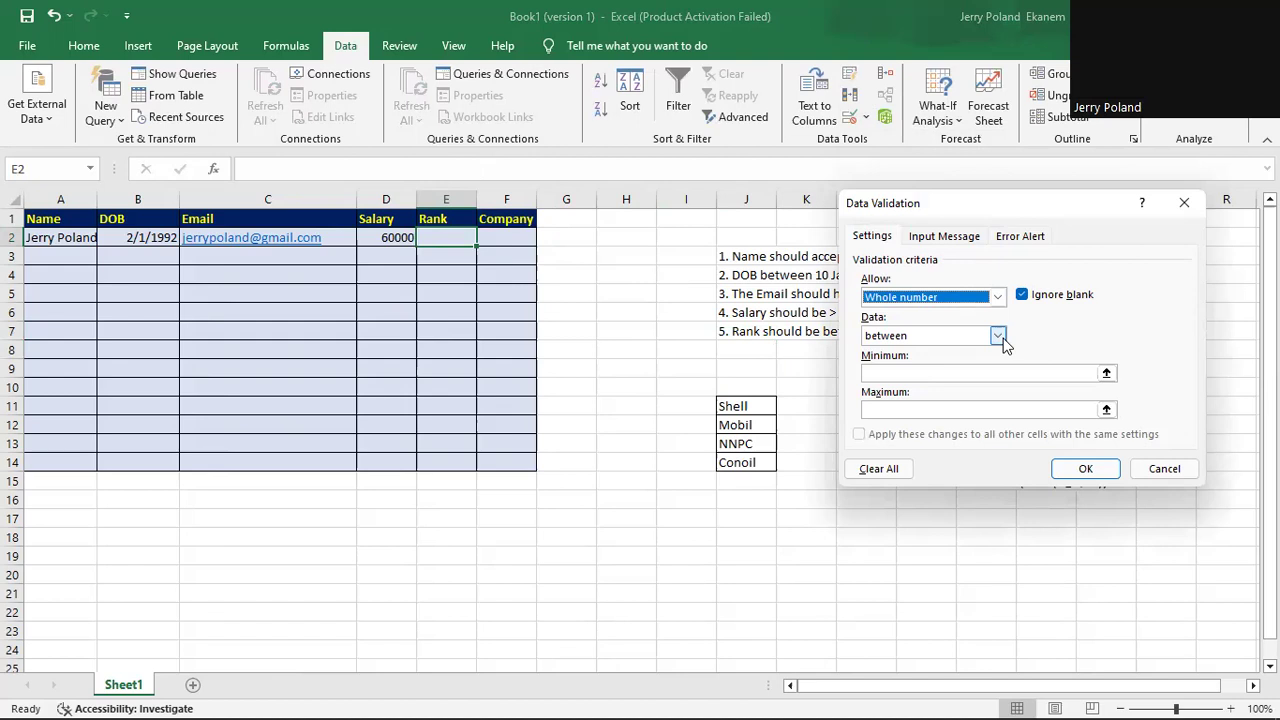
left_click(928, 373)
type("10")
left_click(897, 409)
type("19")
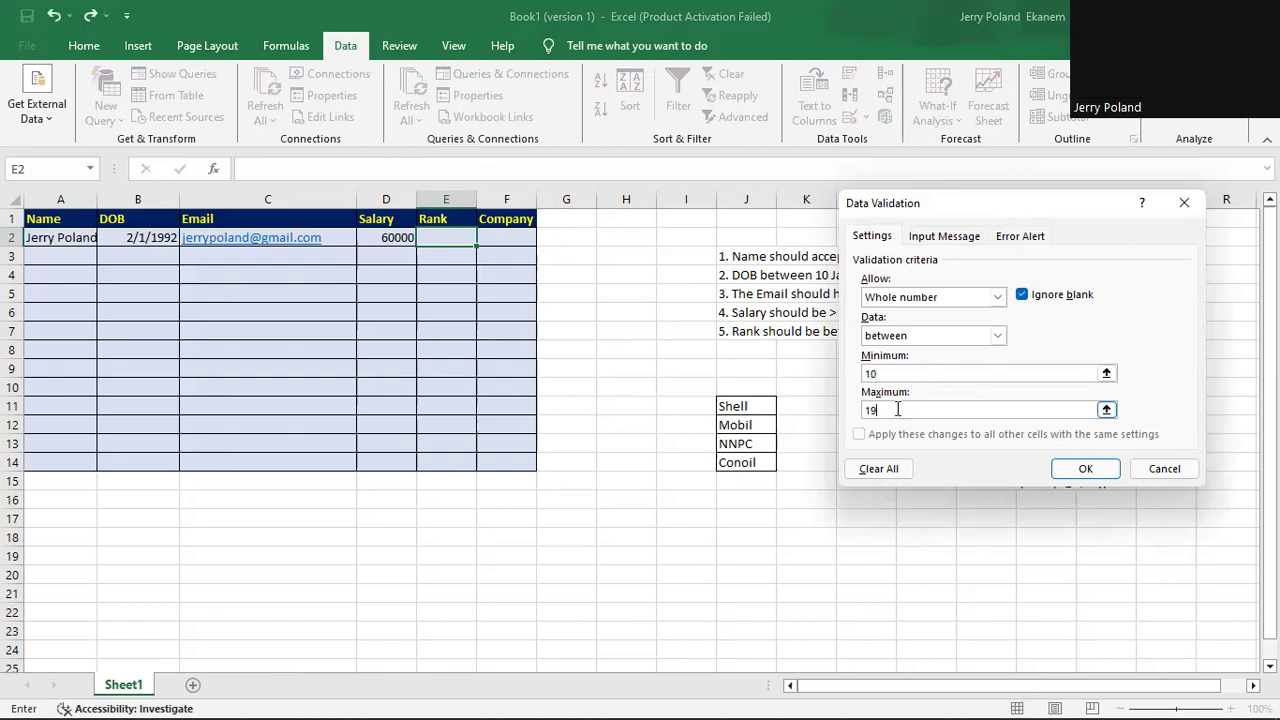
Give the Rank rule the input-message title 'Rank'.
left_click(944, 240)
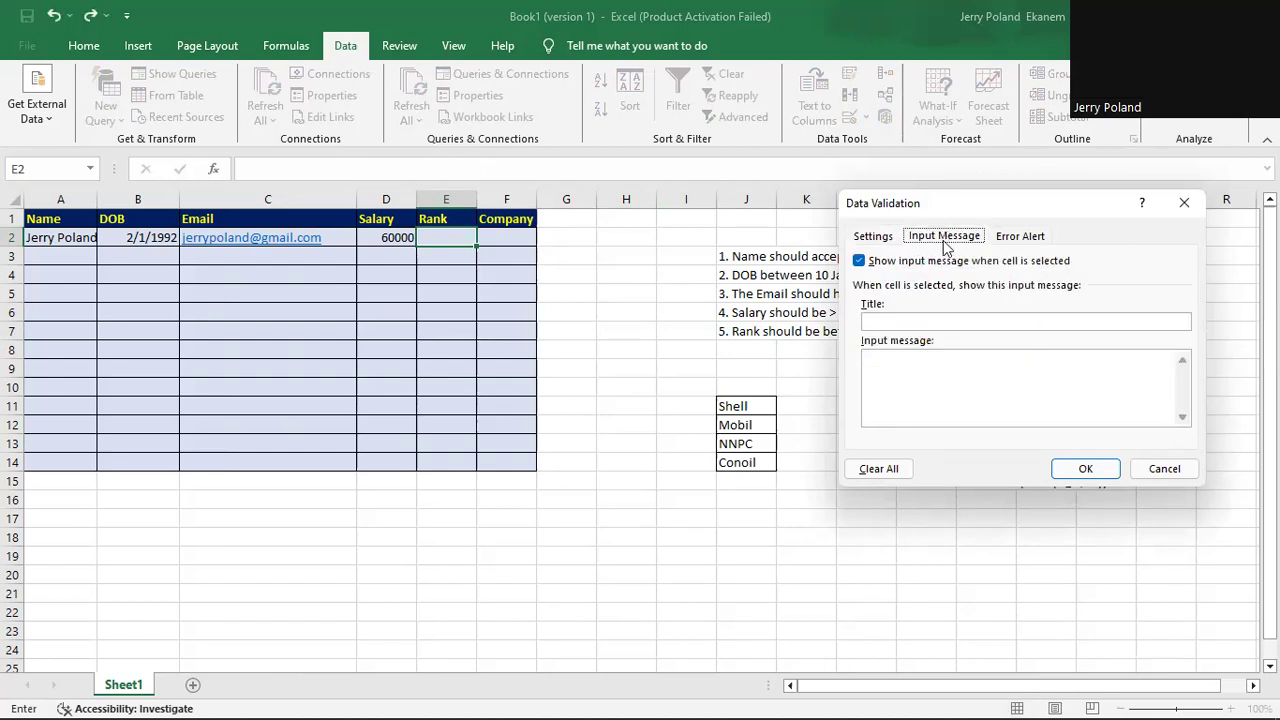
left_click(905, 367)
type("Rank")
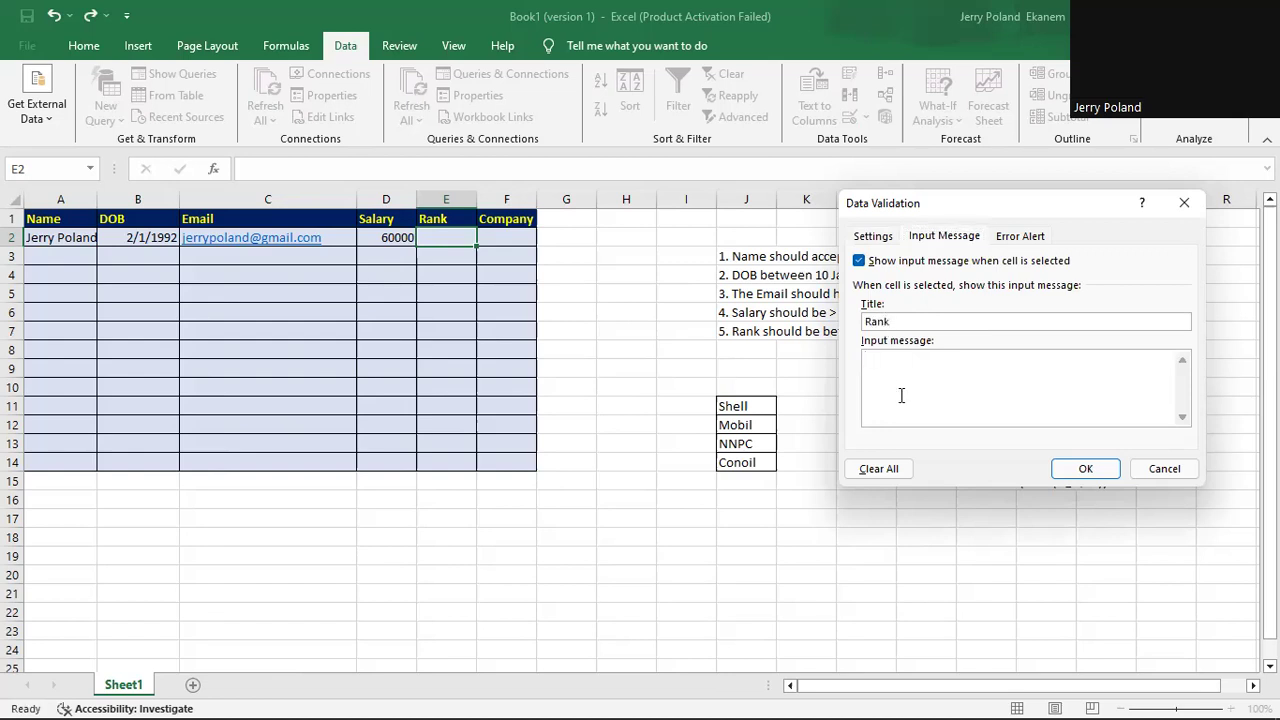
Add the Stop error message 'Rank must be btw levl 10 and 19' and apply.
left_click(1030, 243)
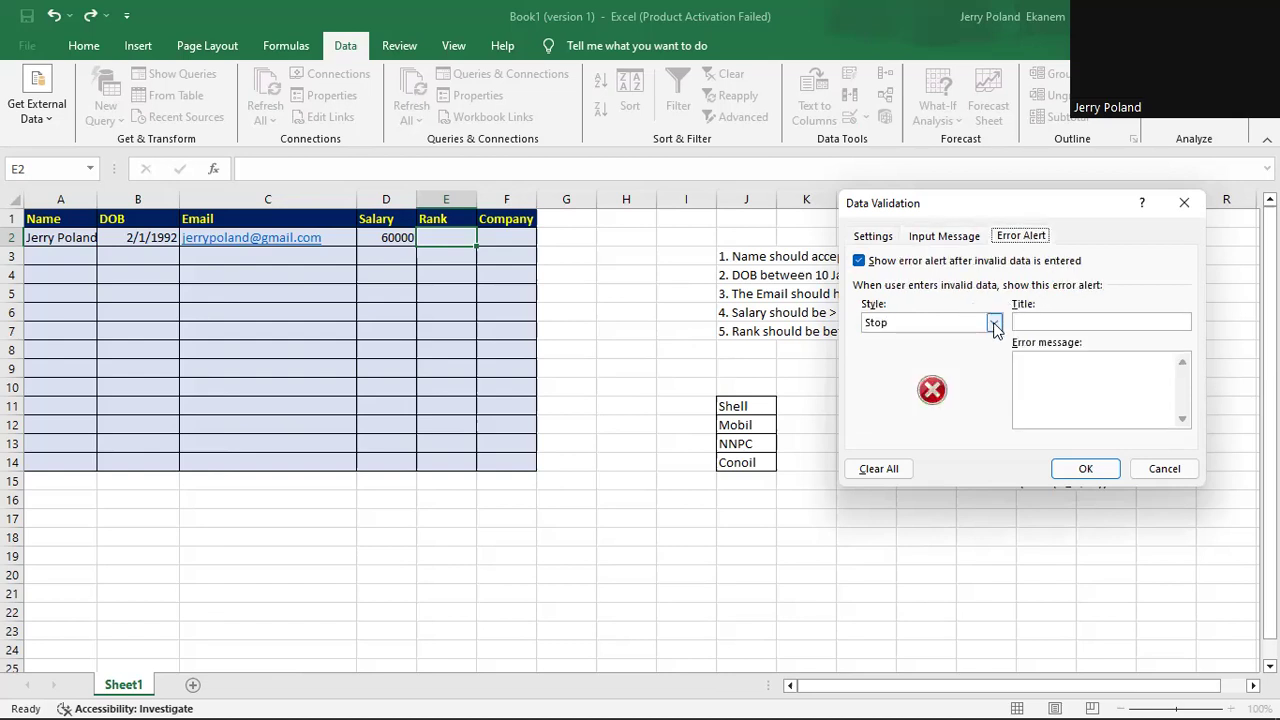
left_click(1022, 372)
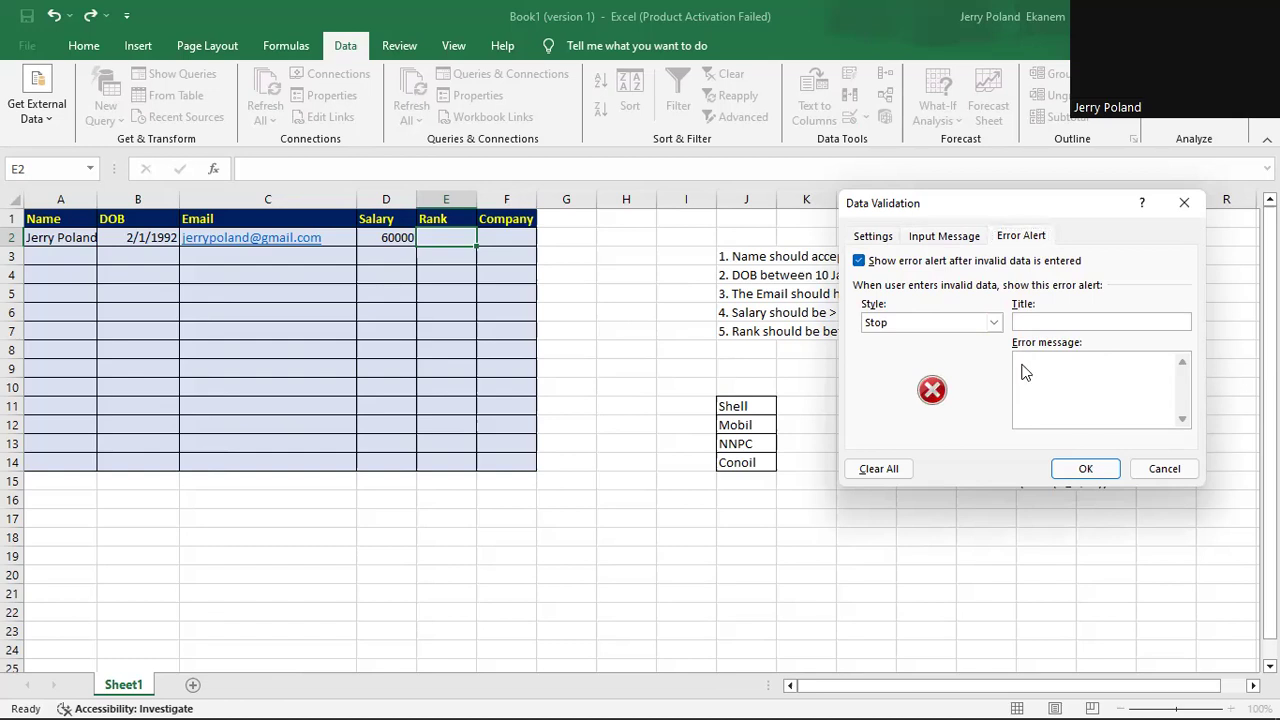
type("Rank must be btw 10")
key("BackSpace")
key("BackSpace")
type("levl 10 and 19")
left_click(1086, 469)
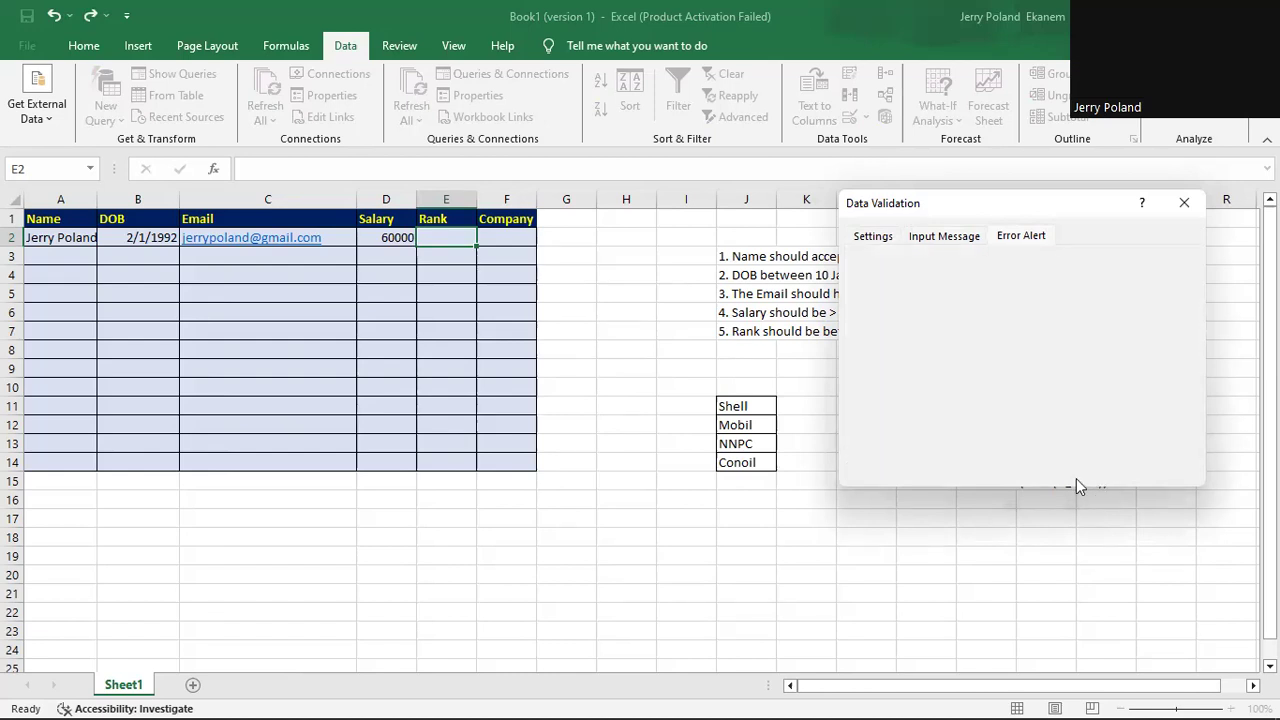
left_click(1086, 470)
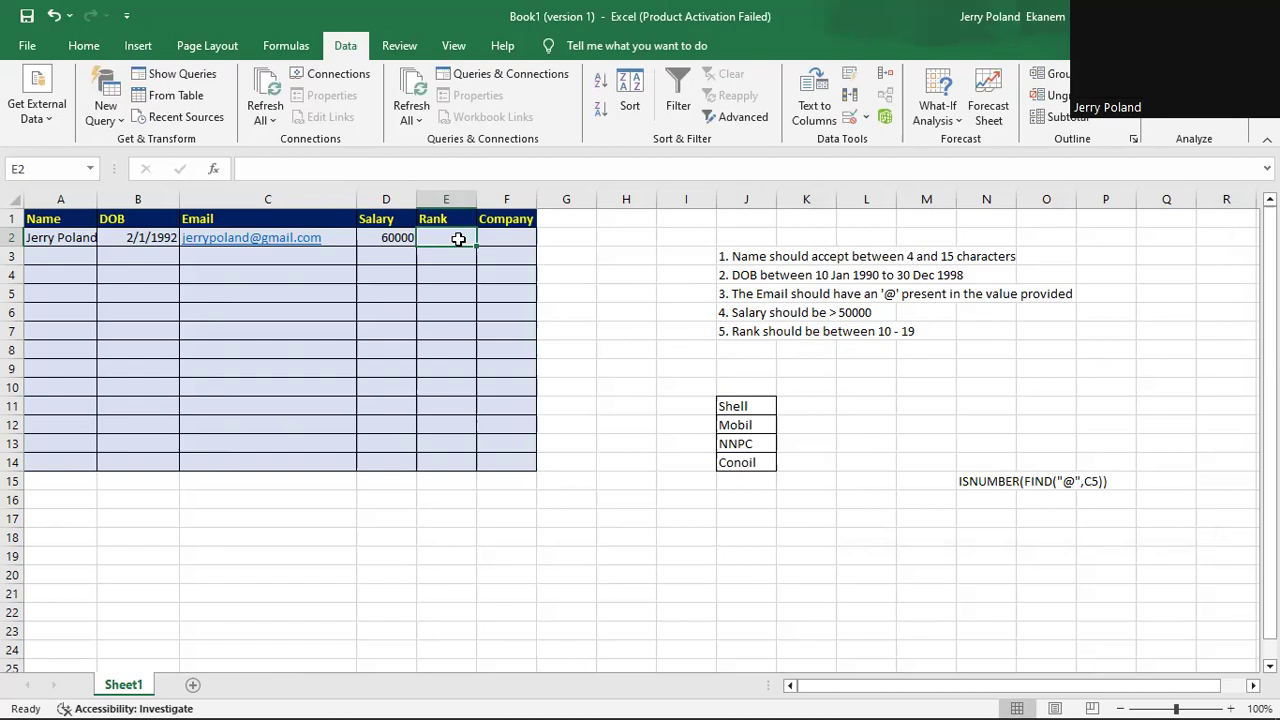
Enter 50 in E2 and cancel the error, then enter a rank of 18.
type("50")
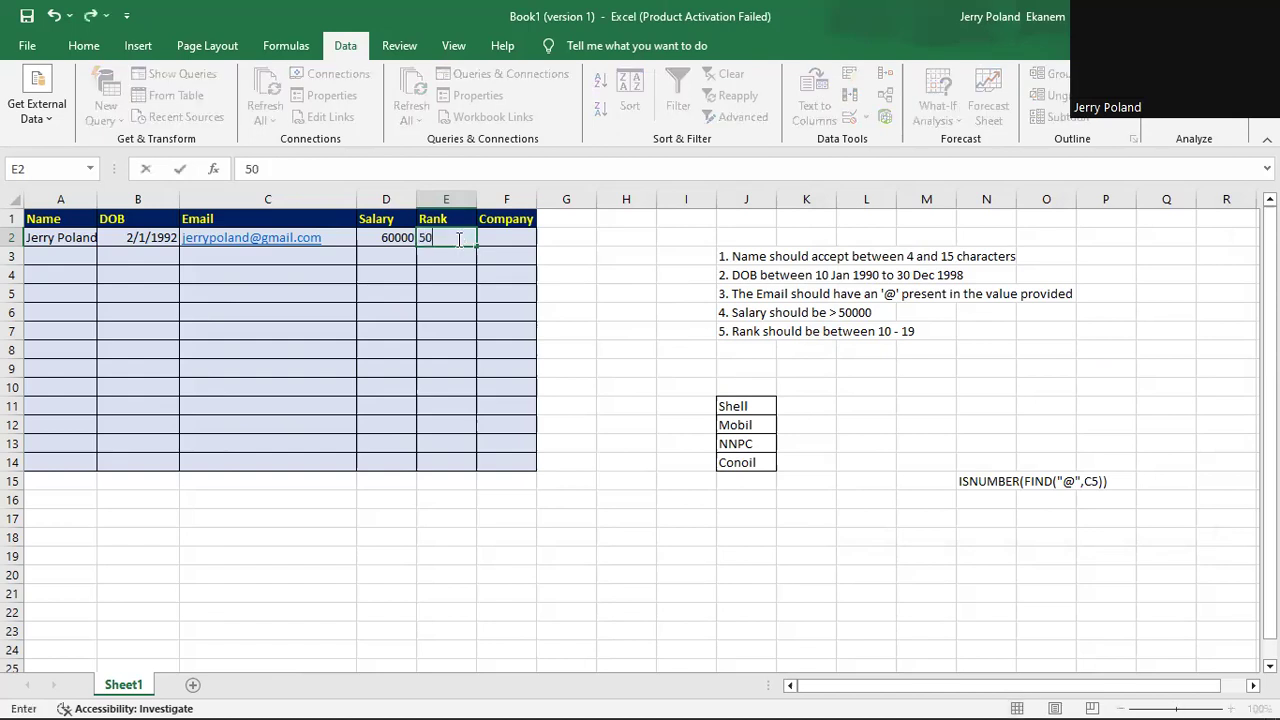
key("Return")
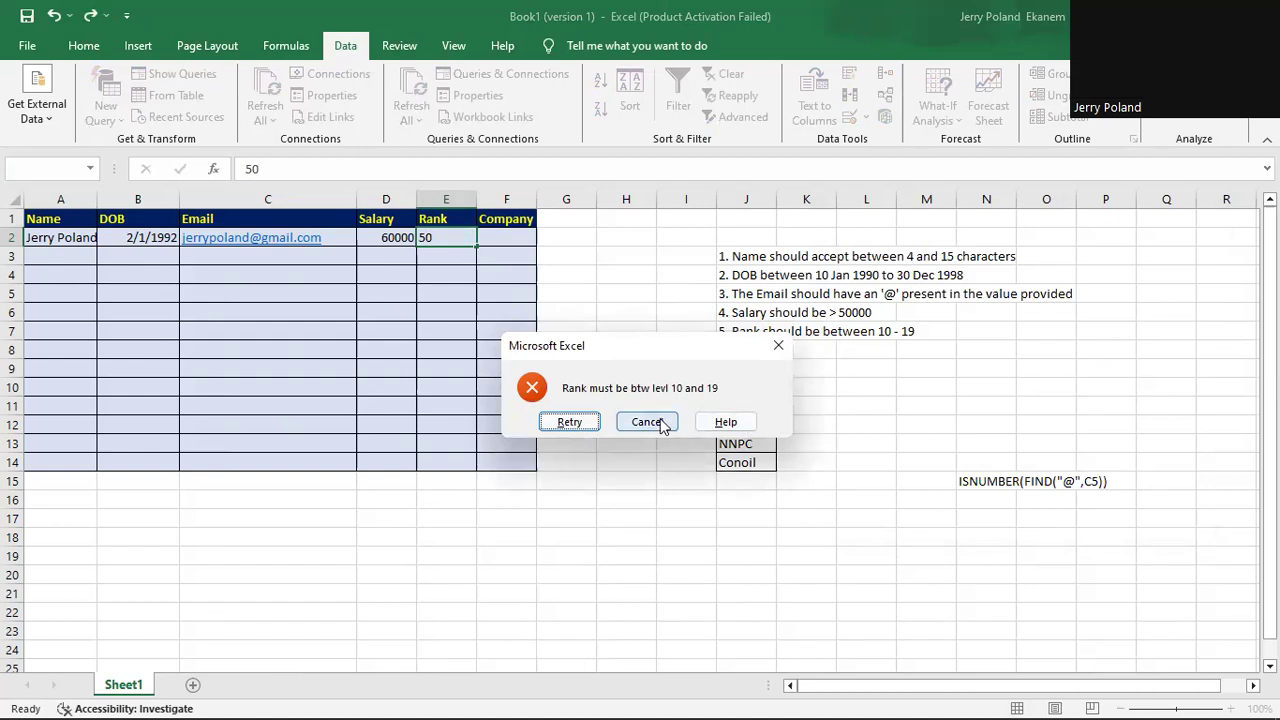
left_click(660, 425)
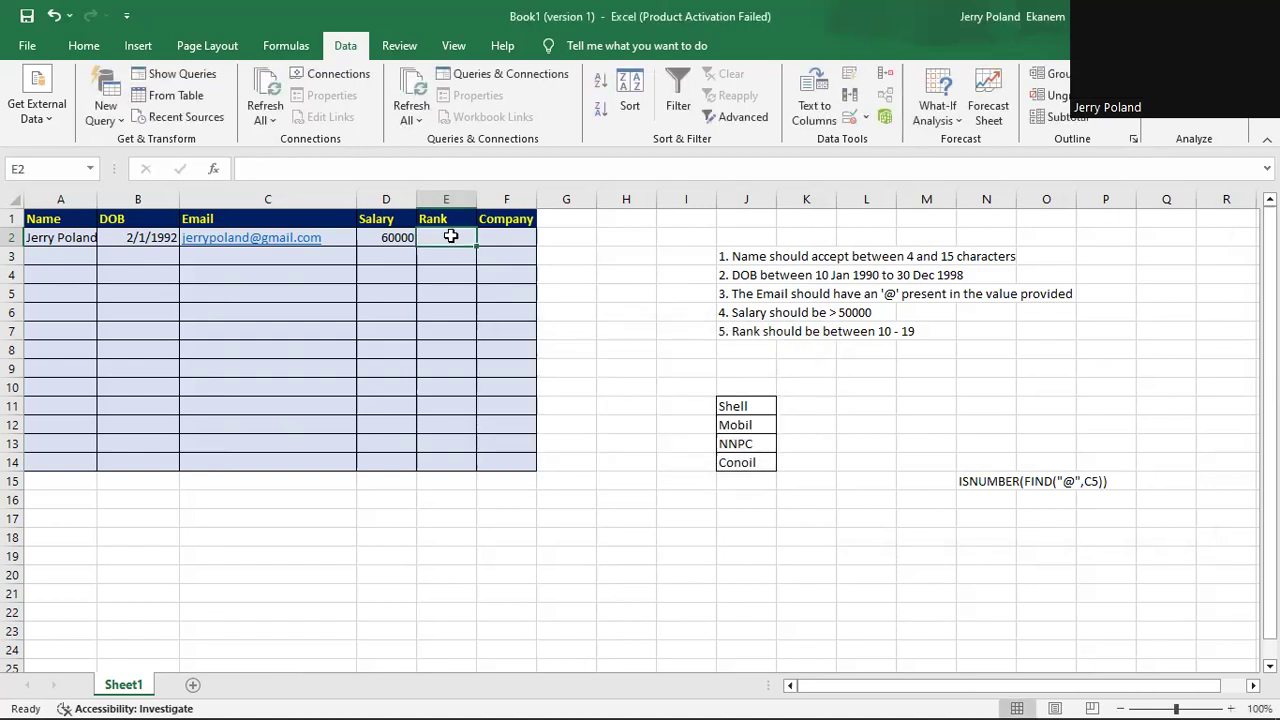
type("8")
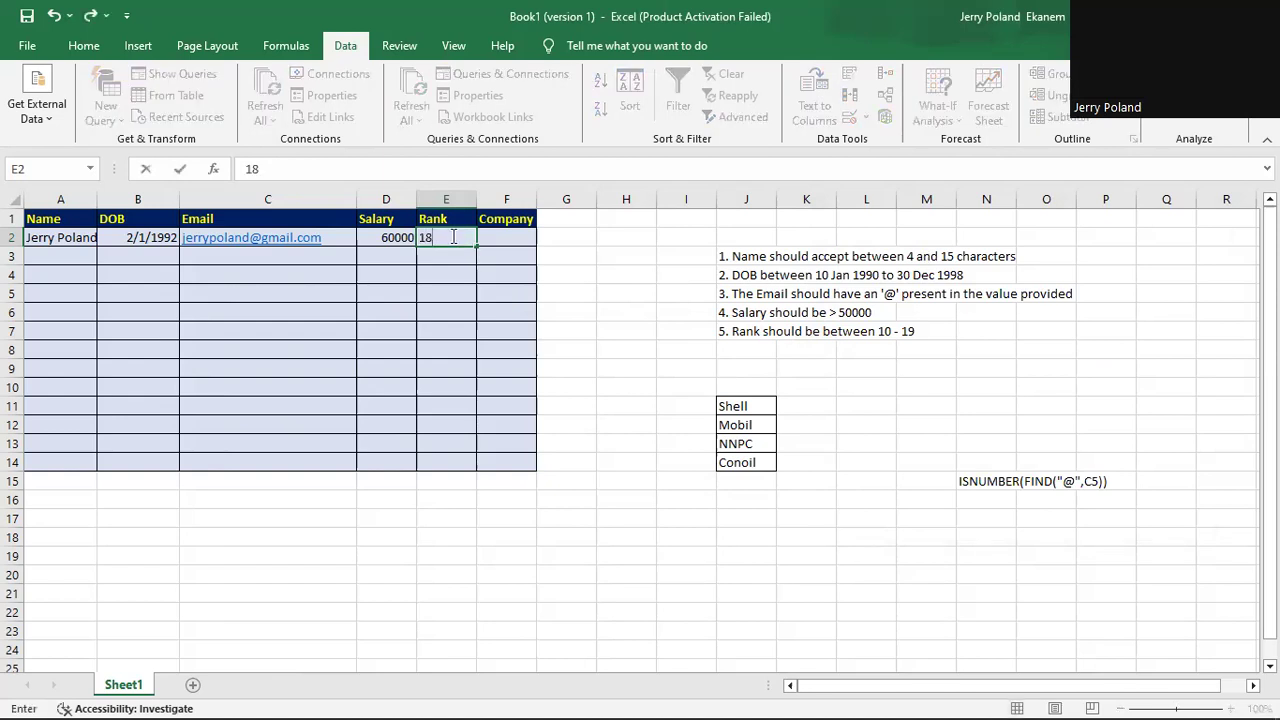
key("Return")
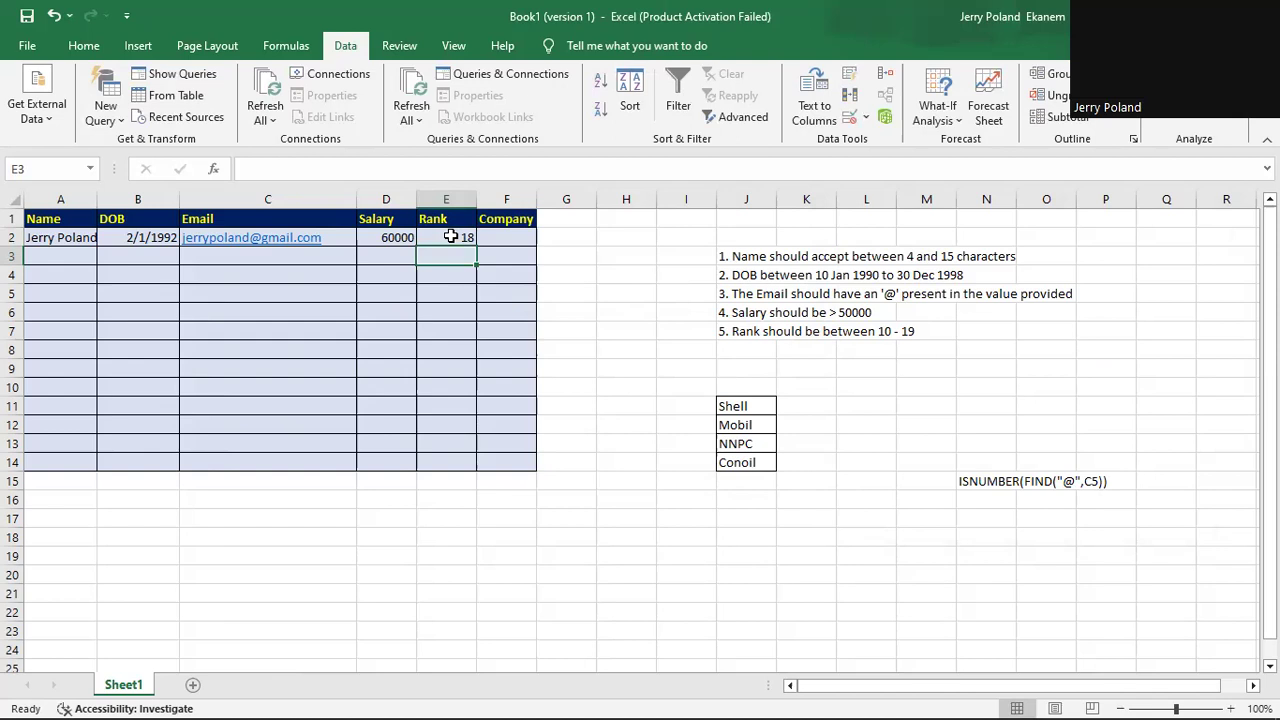
left_click(512, 234)
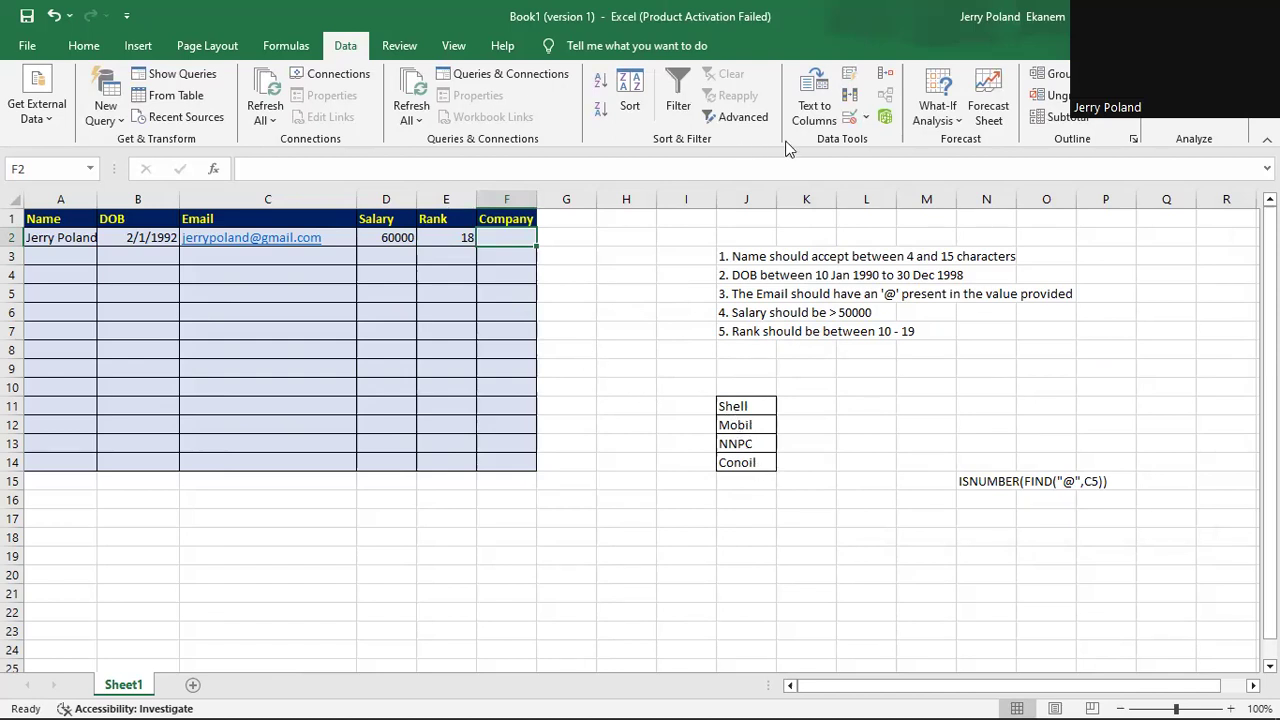
Start a List rule for F2 sourced from J11:J14, then cancel the attempt.
left_click(867, 118)
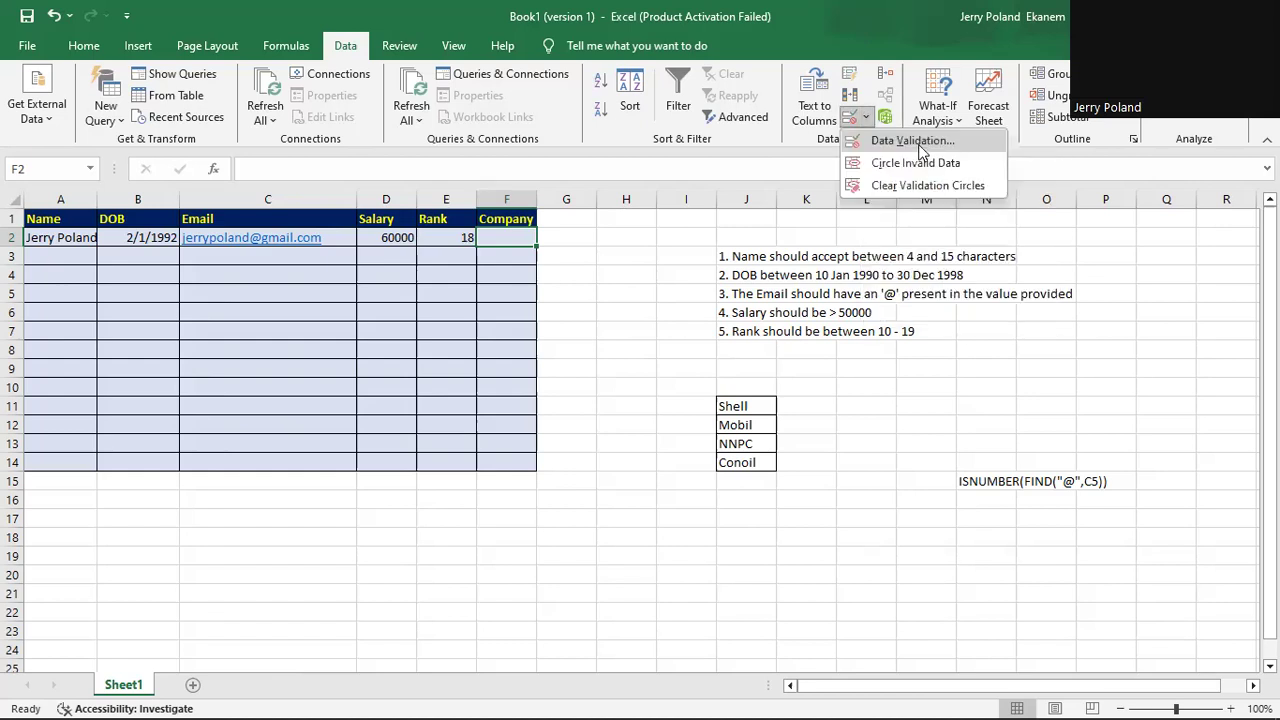
left_click(918, 145)
left_click(871, 236)
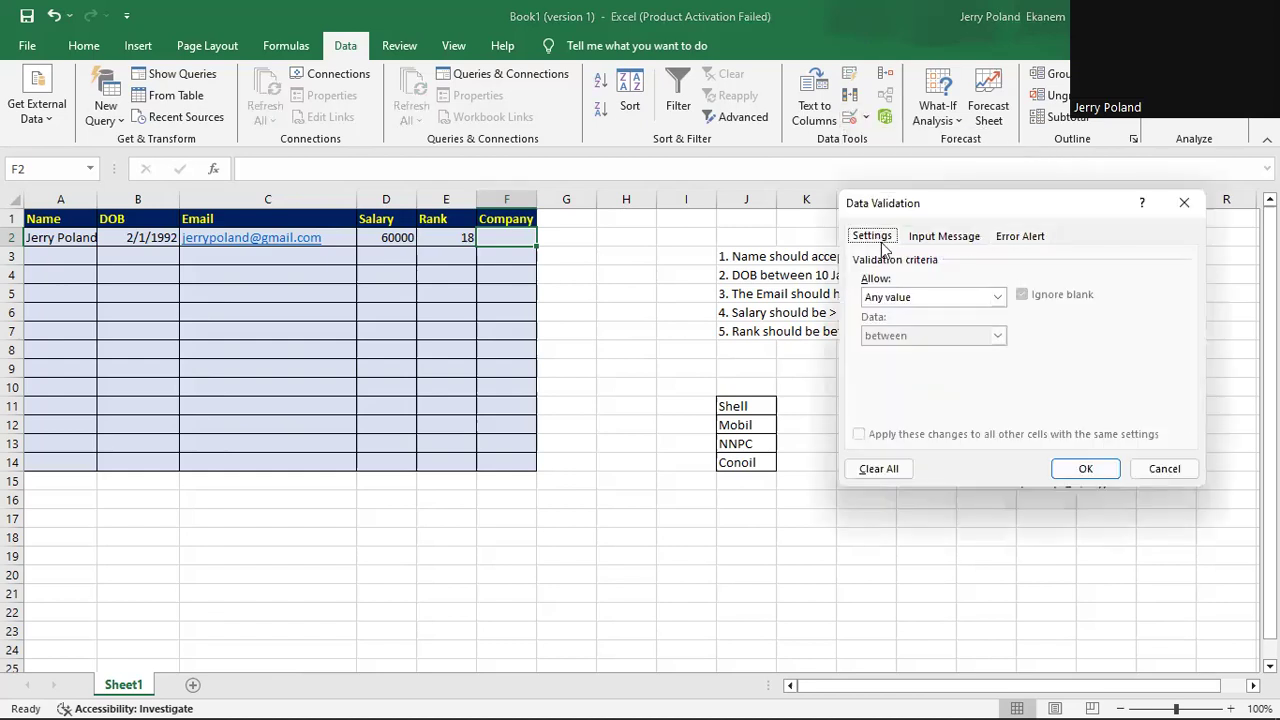
left_click(998, 297)
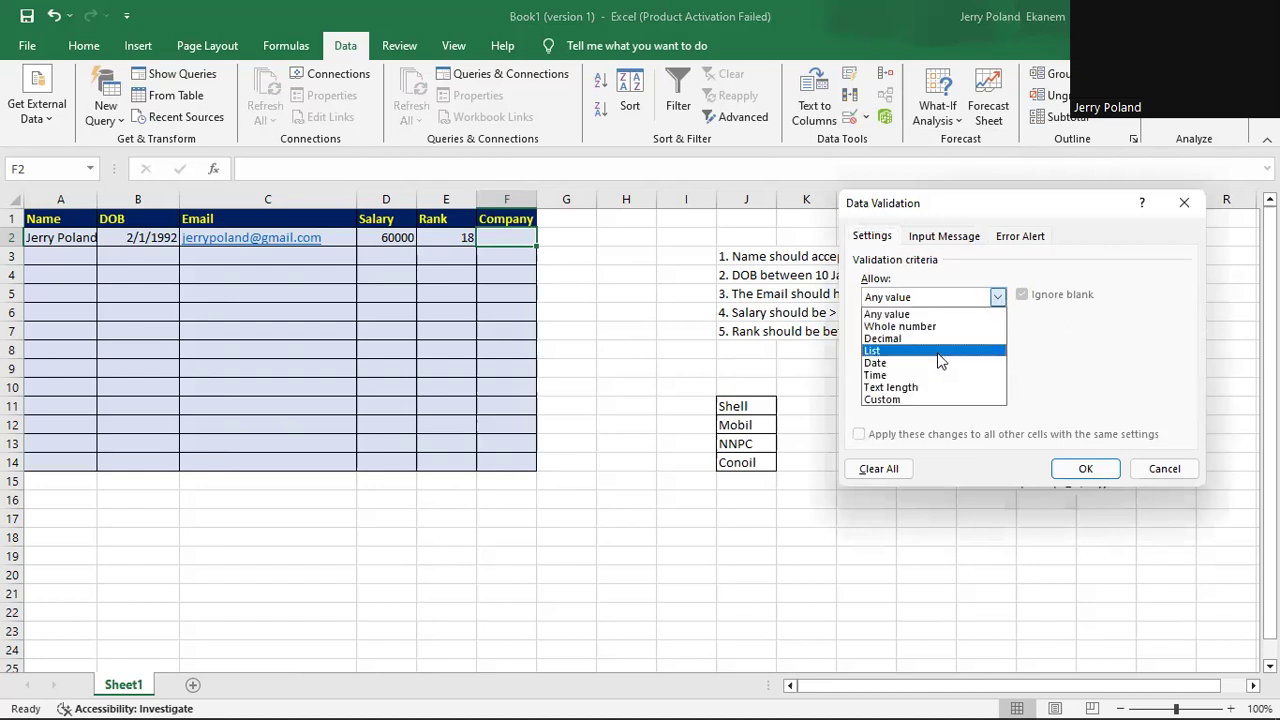
left_click(938, 351)
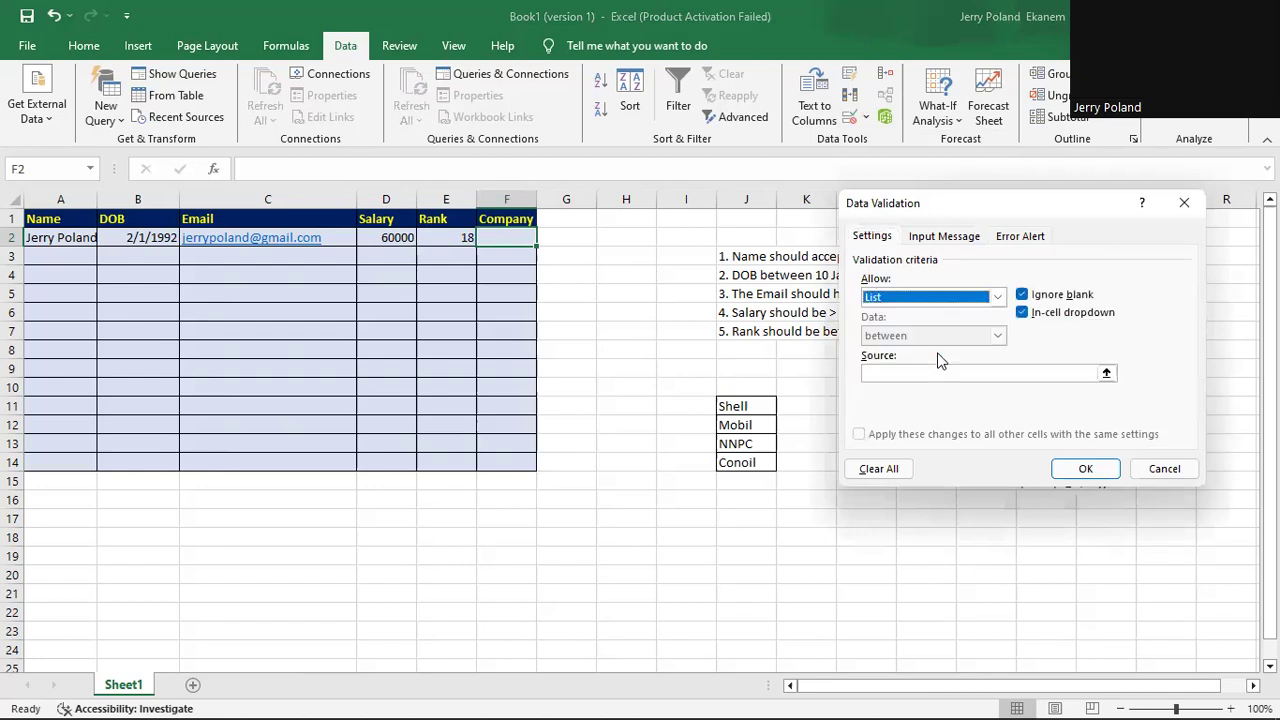
left_click(890, 370)
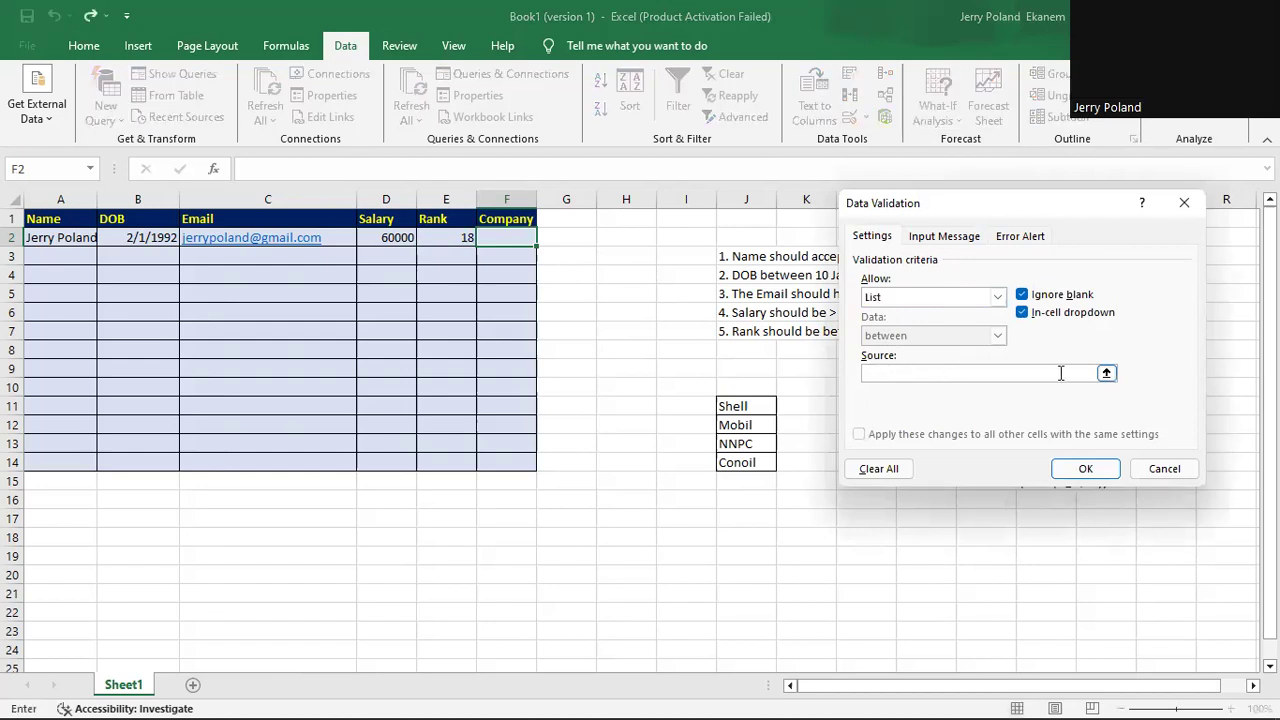
left_click(1106, 373)
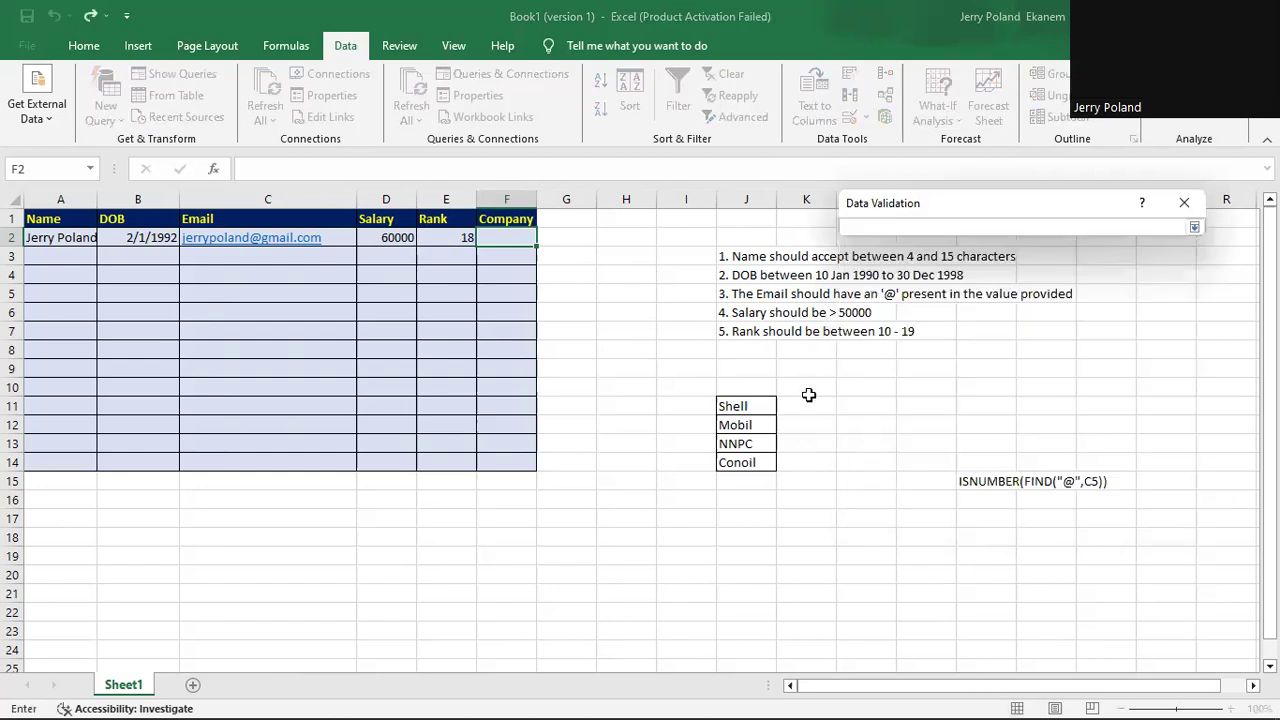
left_click(735, 405)
left_click_drag(735, 405, 743, 460)
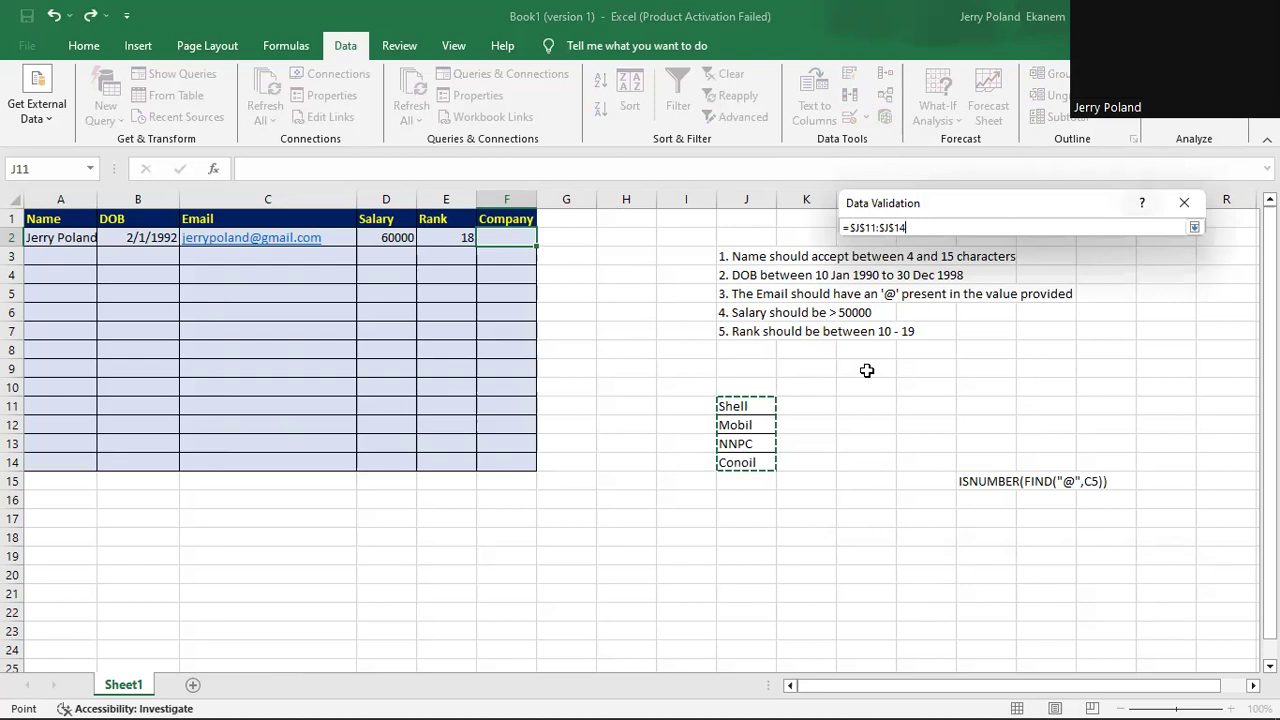
key("Return")
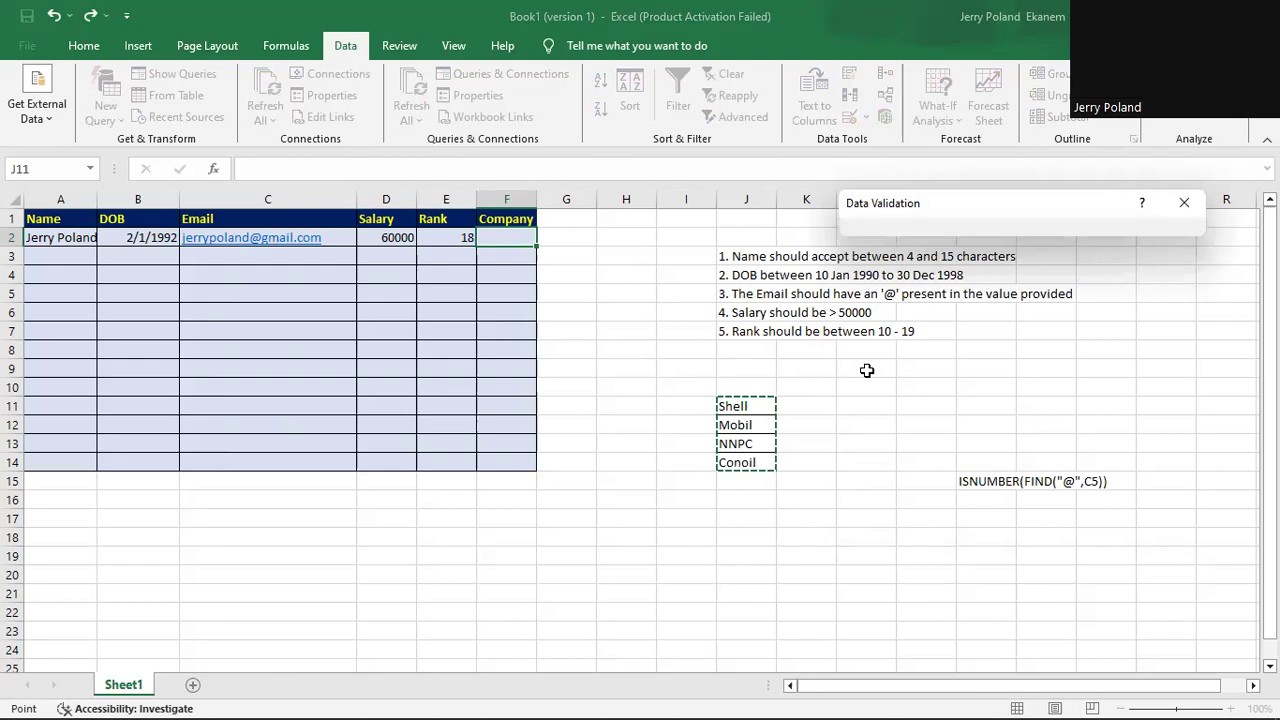
key("Escape")
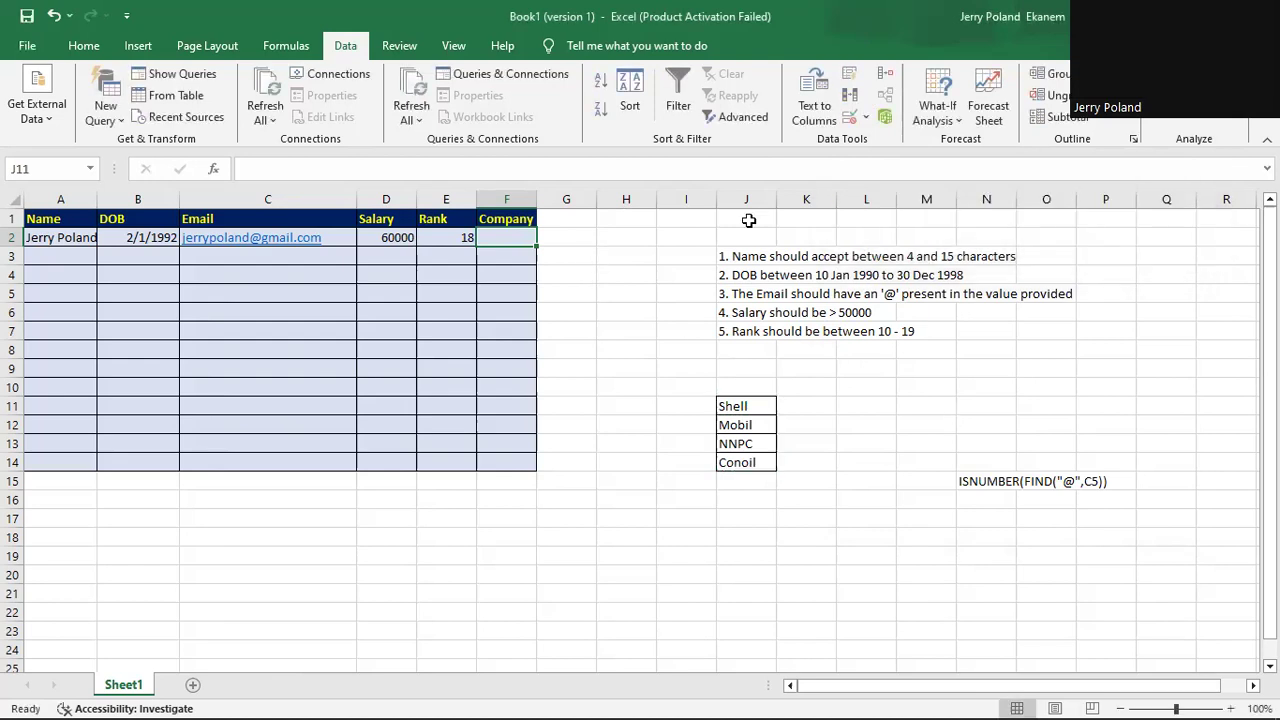
Set F2 to allow a List whose source is the company names in J11:J14.
left_click(866, 118)
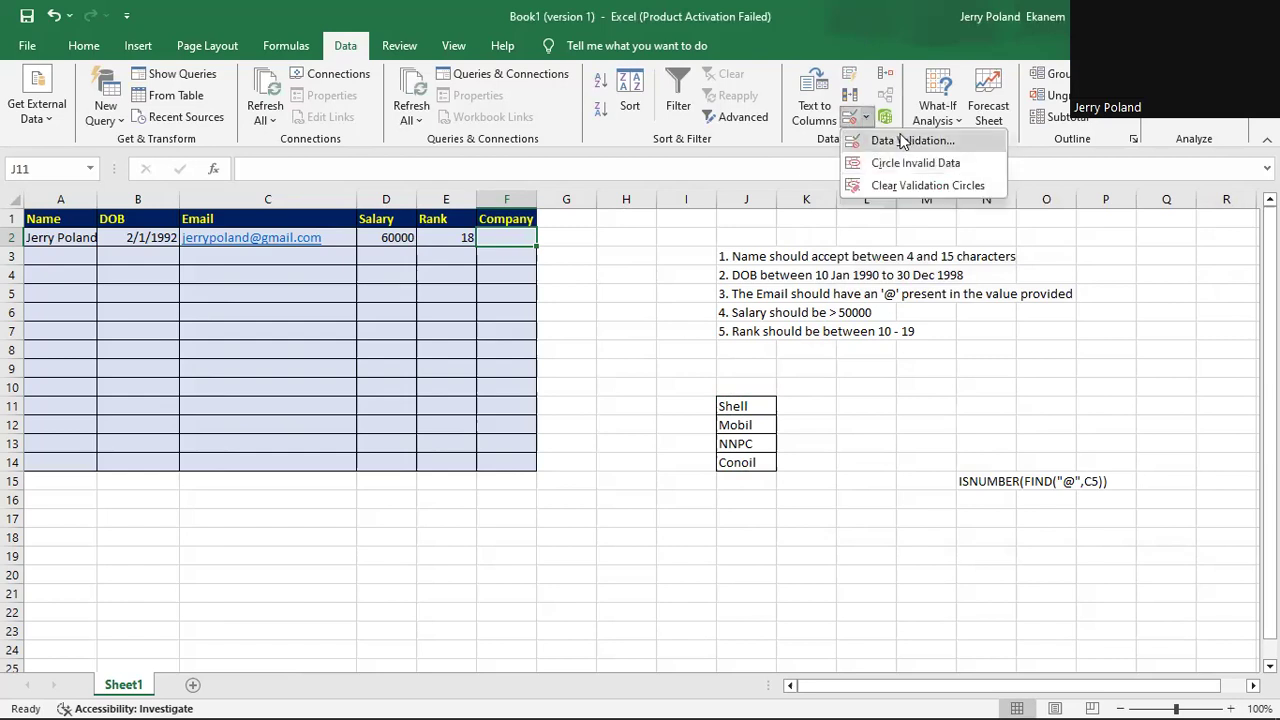
left_click(903, 141)
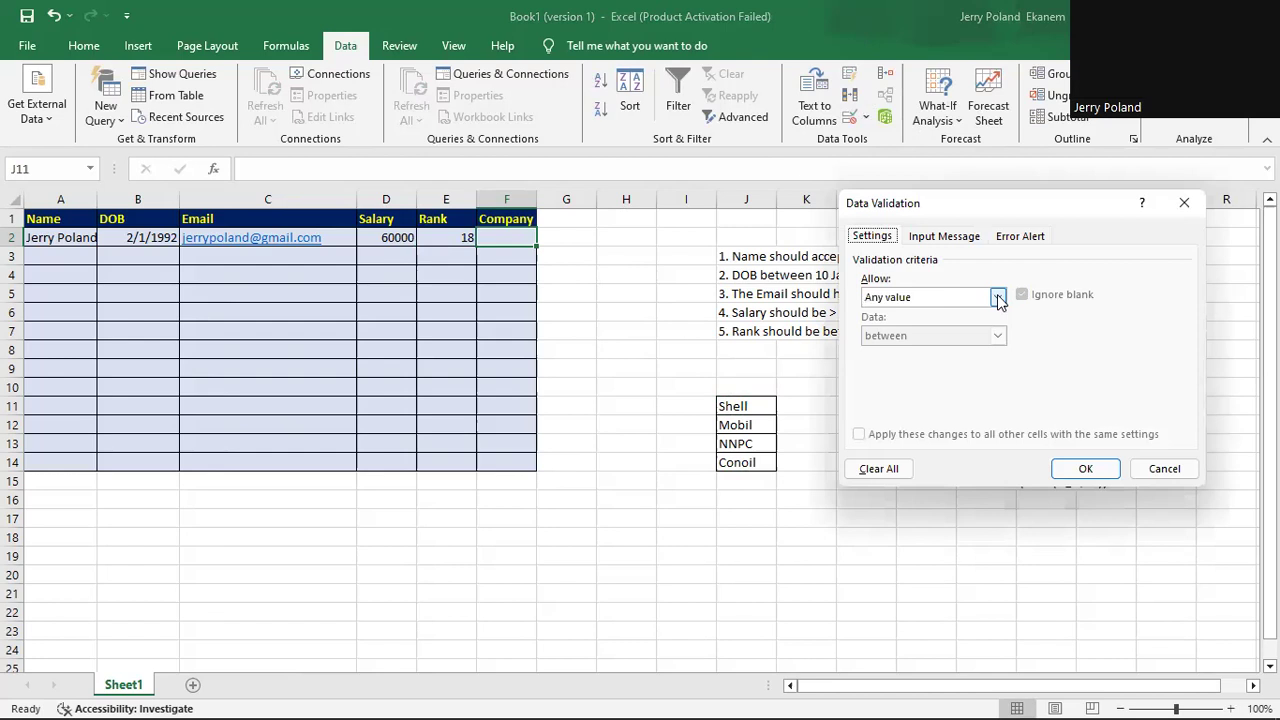
left_click(998, 298)
left_click(951, 351)
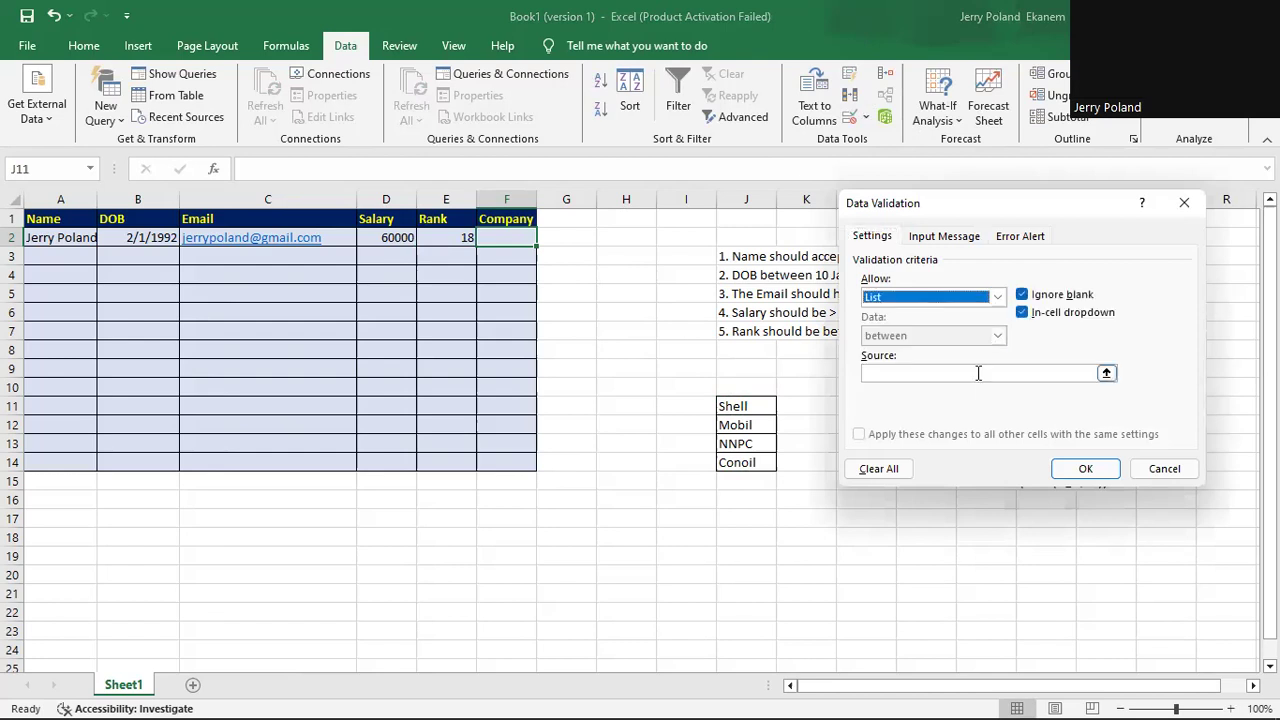
left_click(978, 373)
left_click(735, 406)
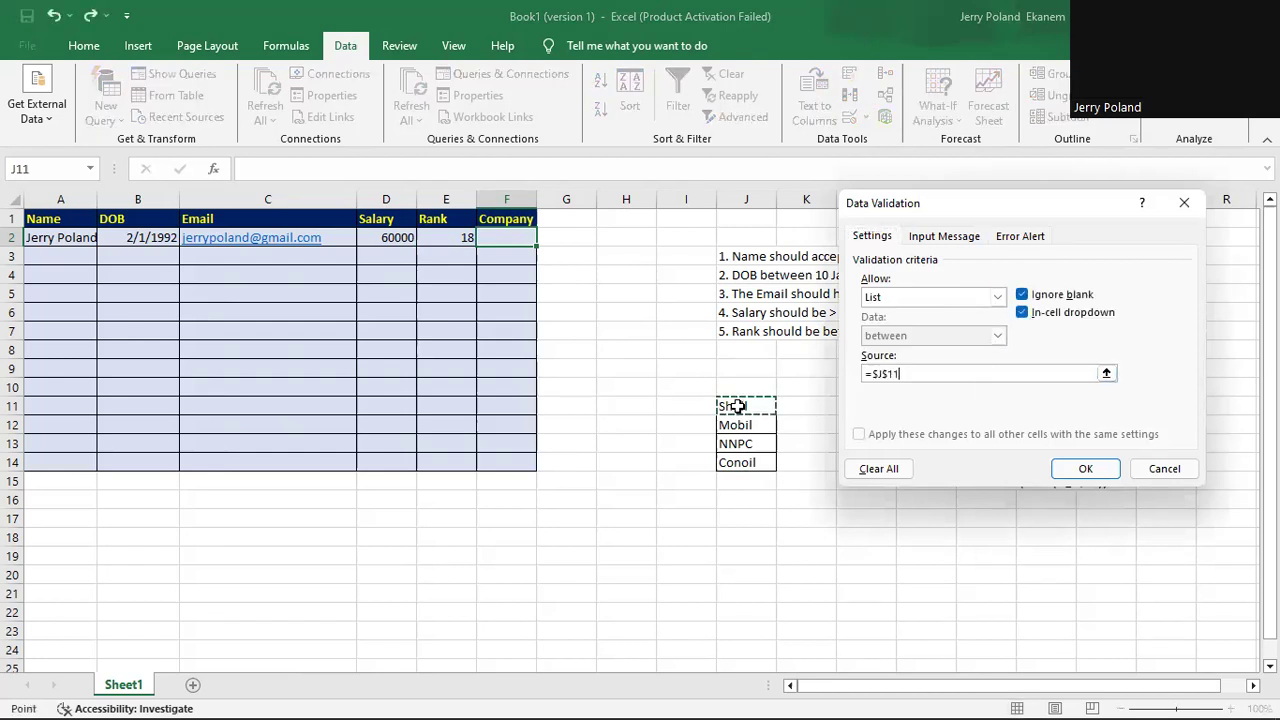
left_click(765, 458, "shift")
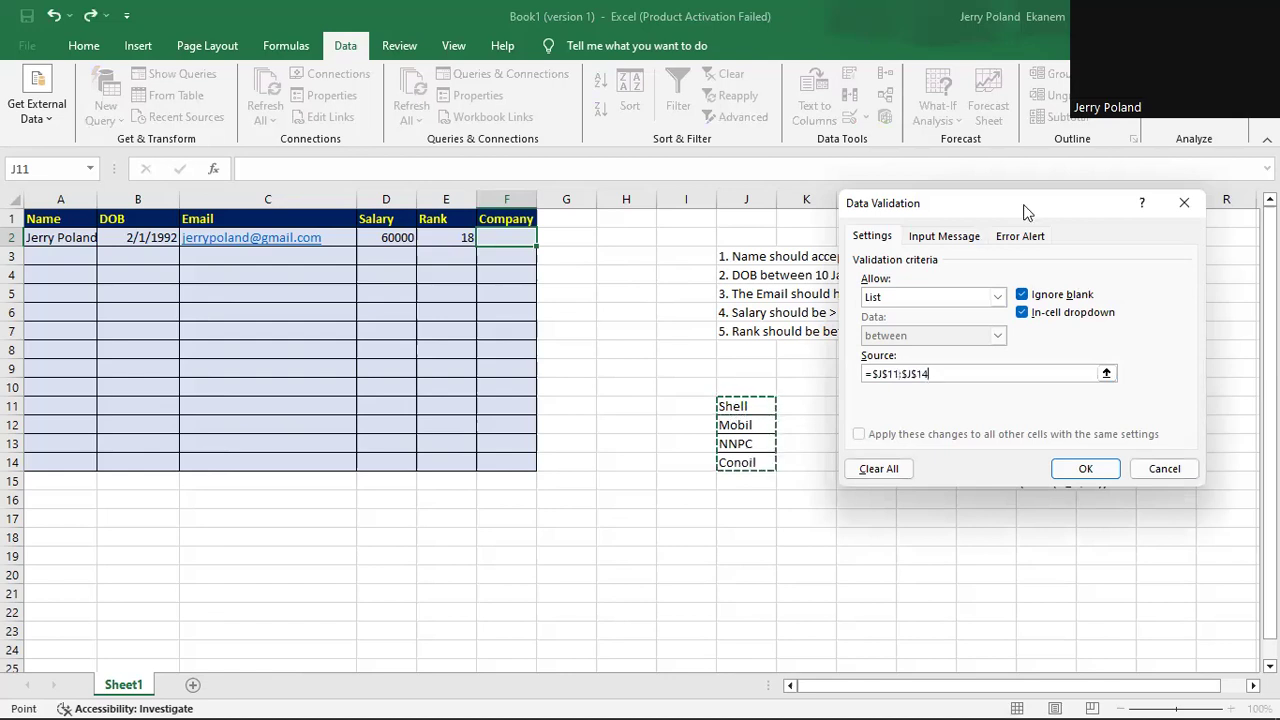
Add the input message 'Select your company' titled 'Company' and apply the dropdown.
left_click(944, 237)
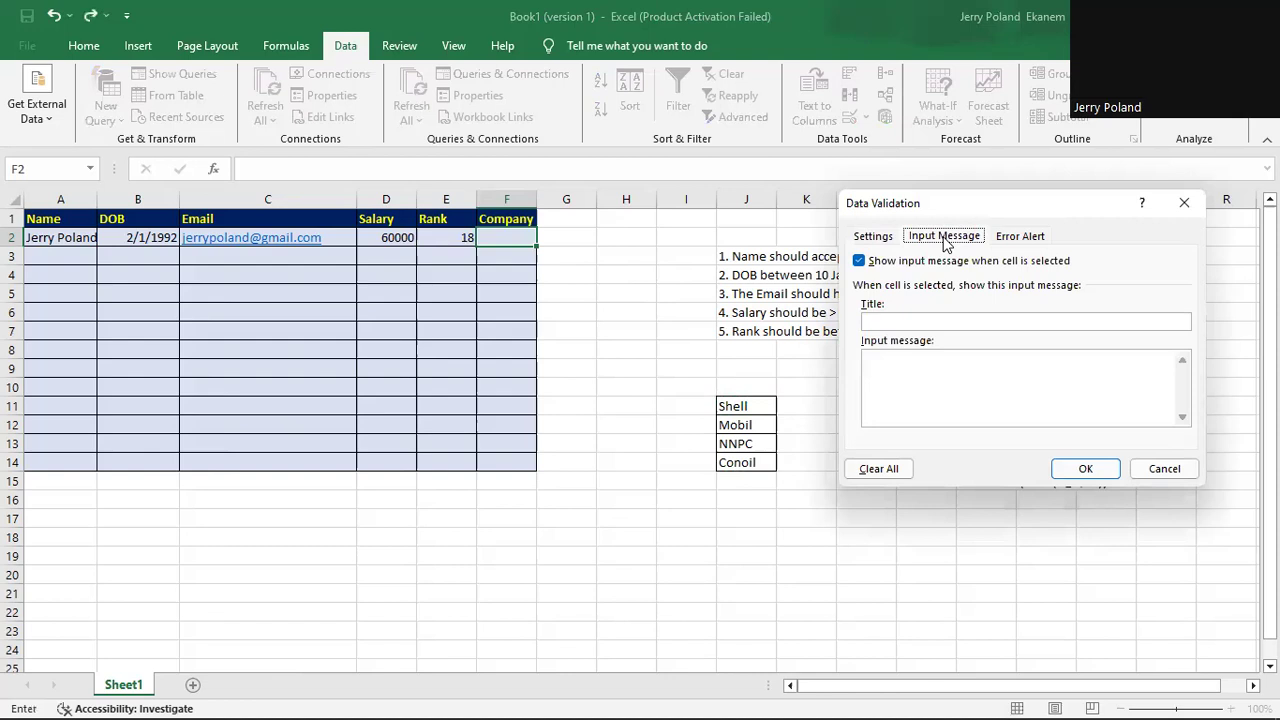
left_click(903, 320)
type("S")
key("BackSpace")
type("Company")
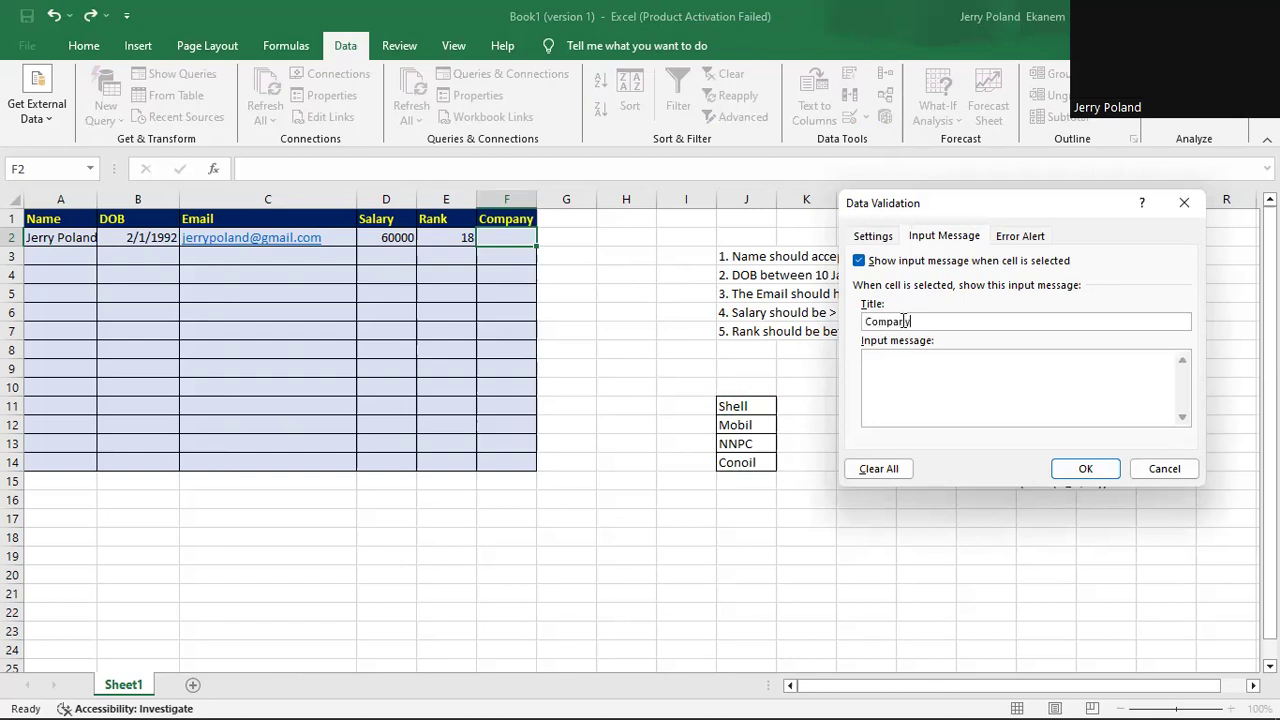
left_click(875, 357)
type("Select yor")
key("BackSpace")
key("BackSpace")
type("our company")
left_click(1025, 236)
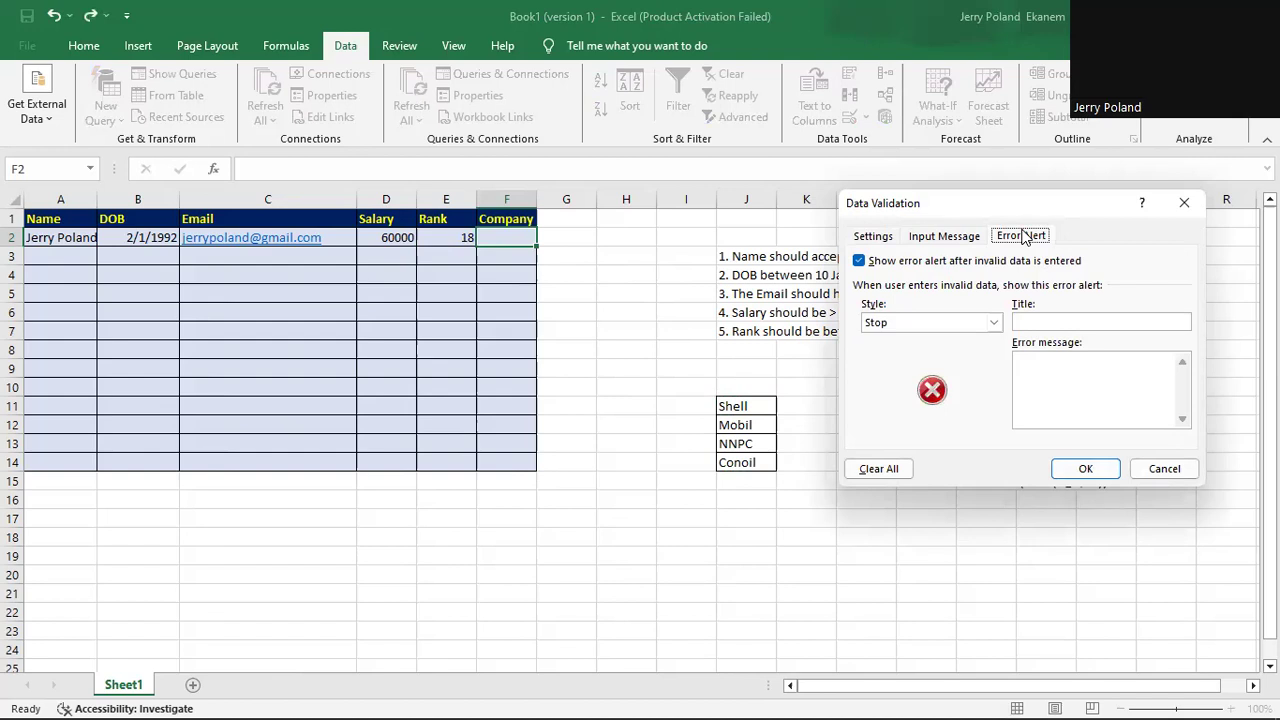
left_click(1090, 476)
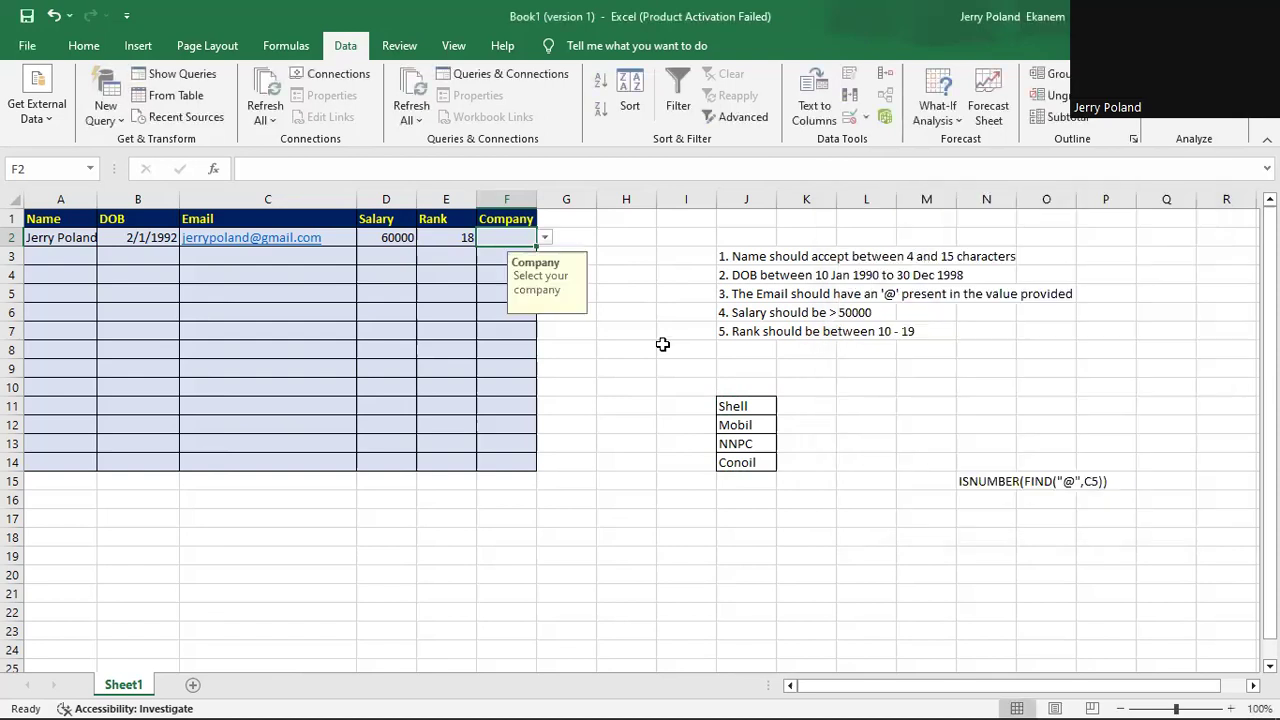
left_click(545, 241)
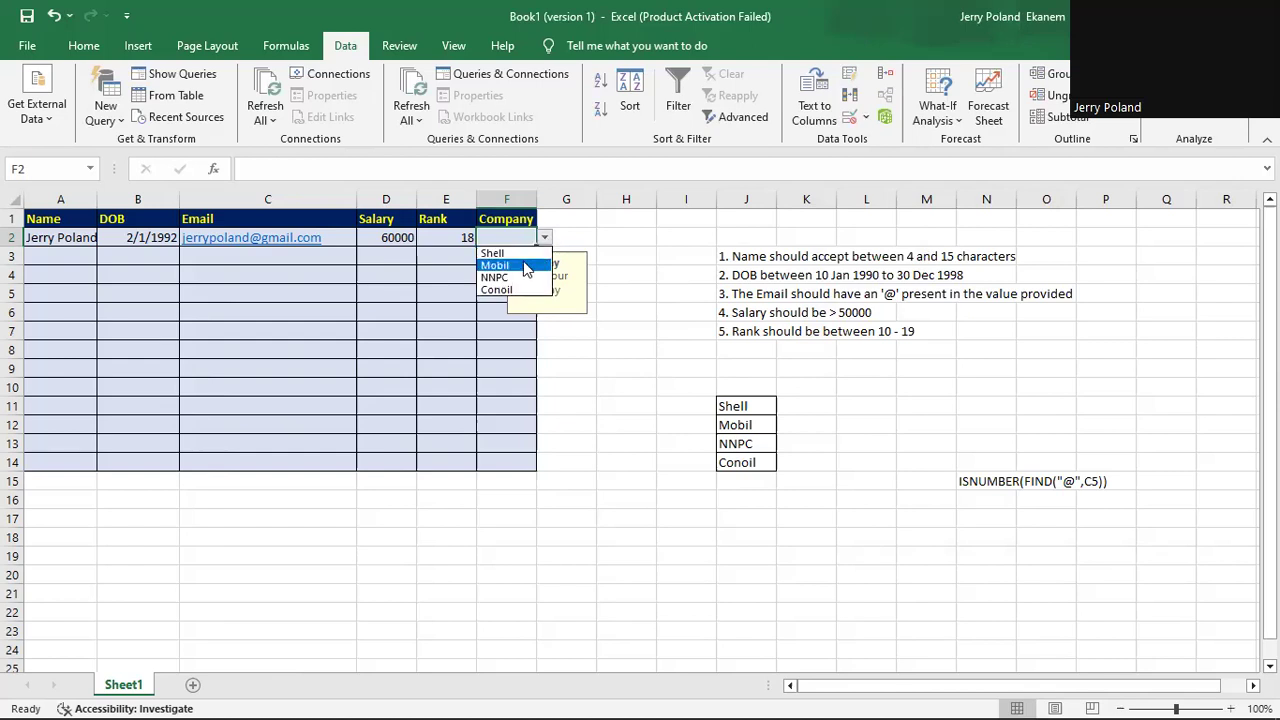
left_click(527, 266)
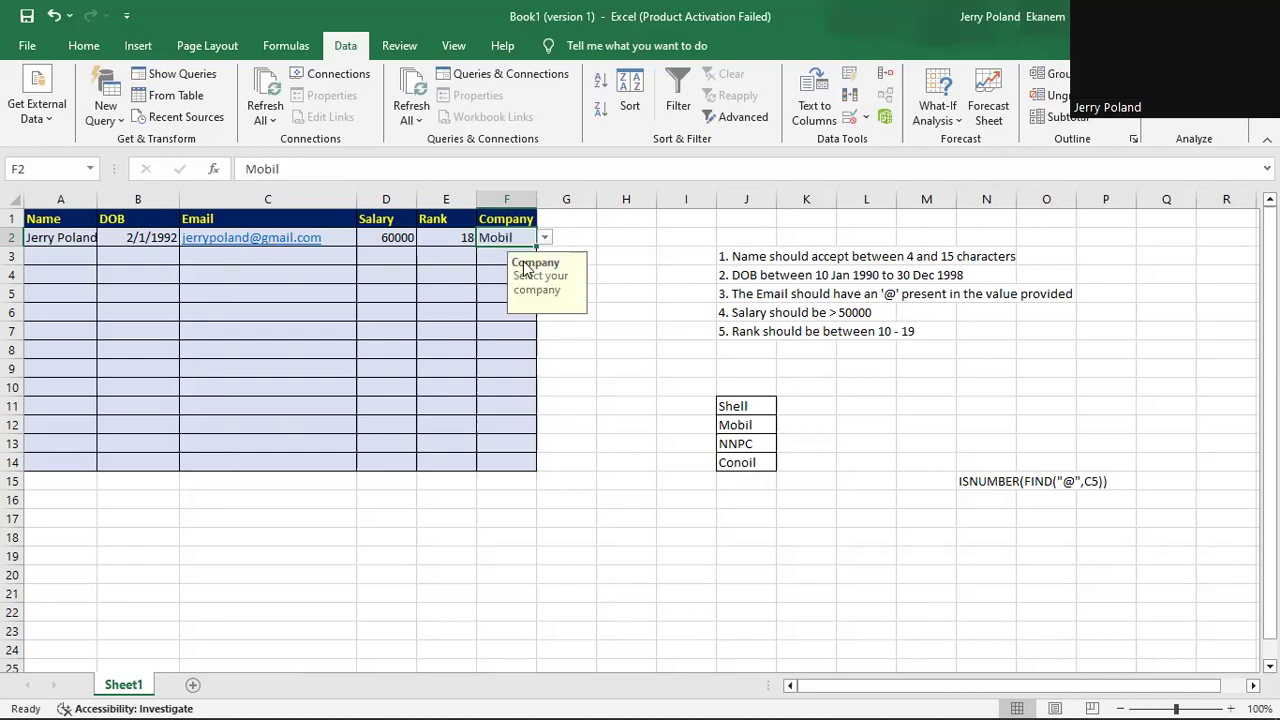
left_click(490, 318)
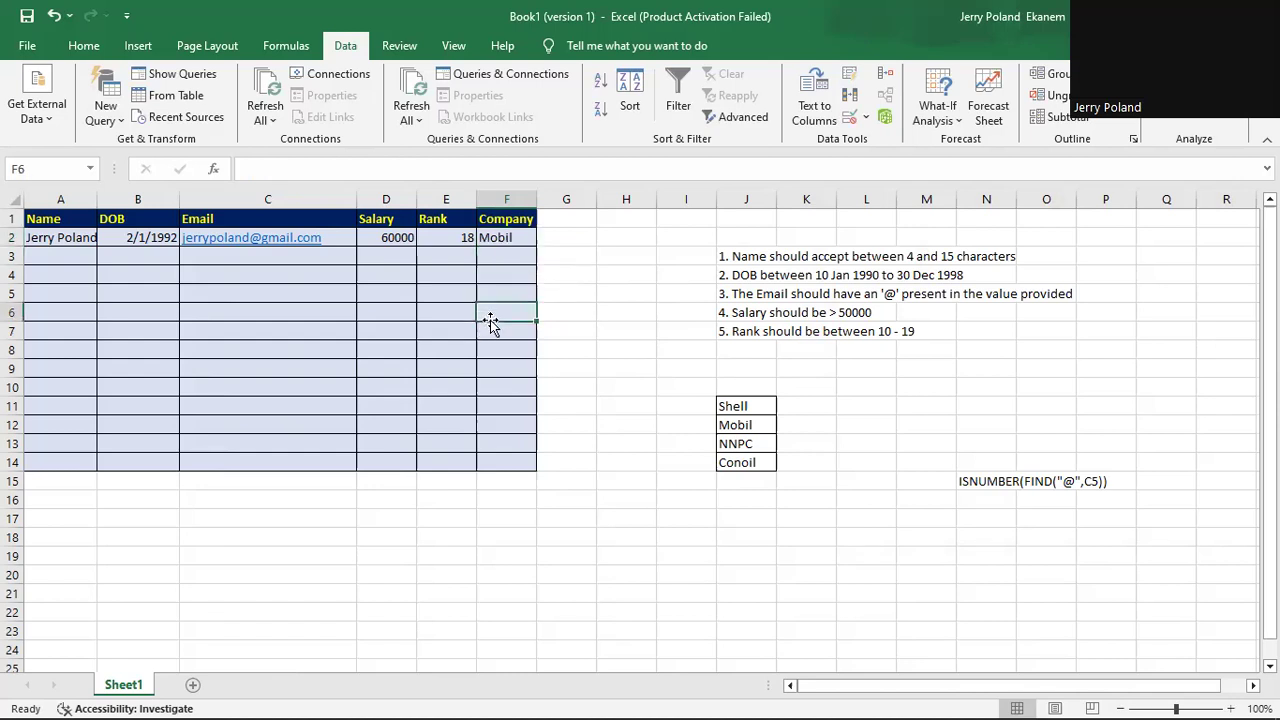
left_click(497, 236)
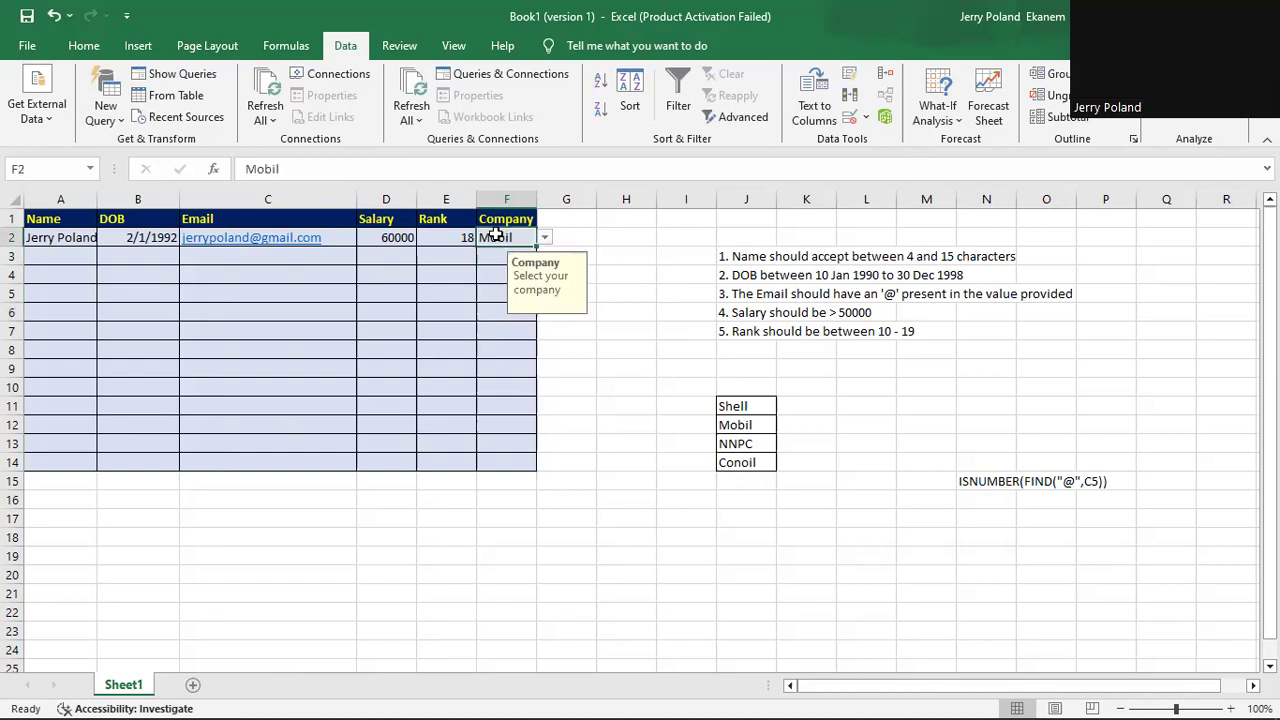
Use Clear All on F2's validation and reselect F2 to confirm the dropdown is gone.
left_click(866, 117)
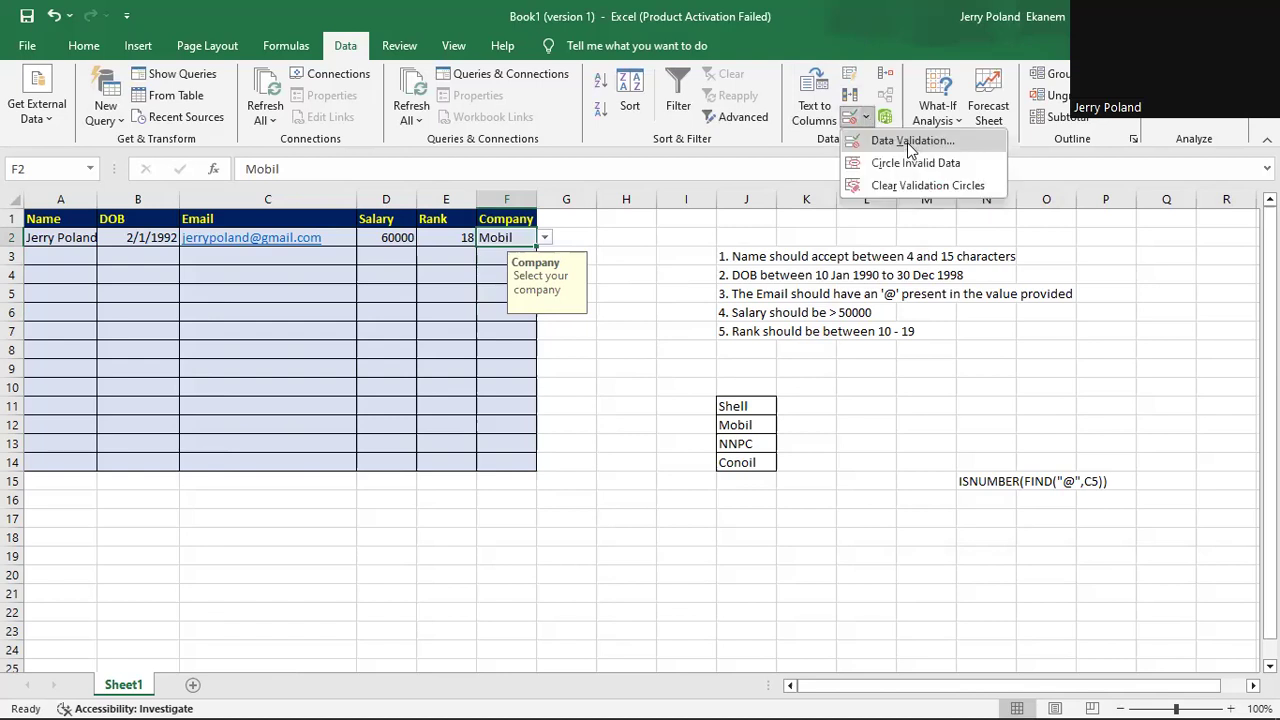
left_click(907, 142)
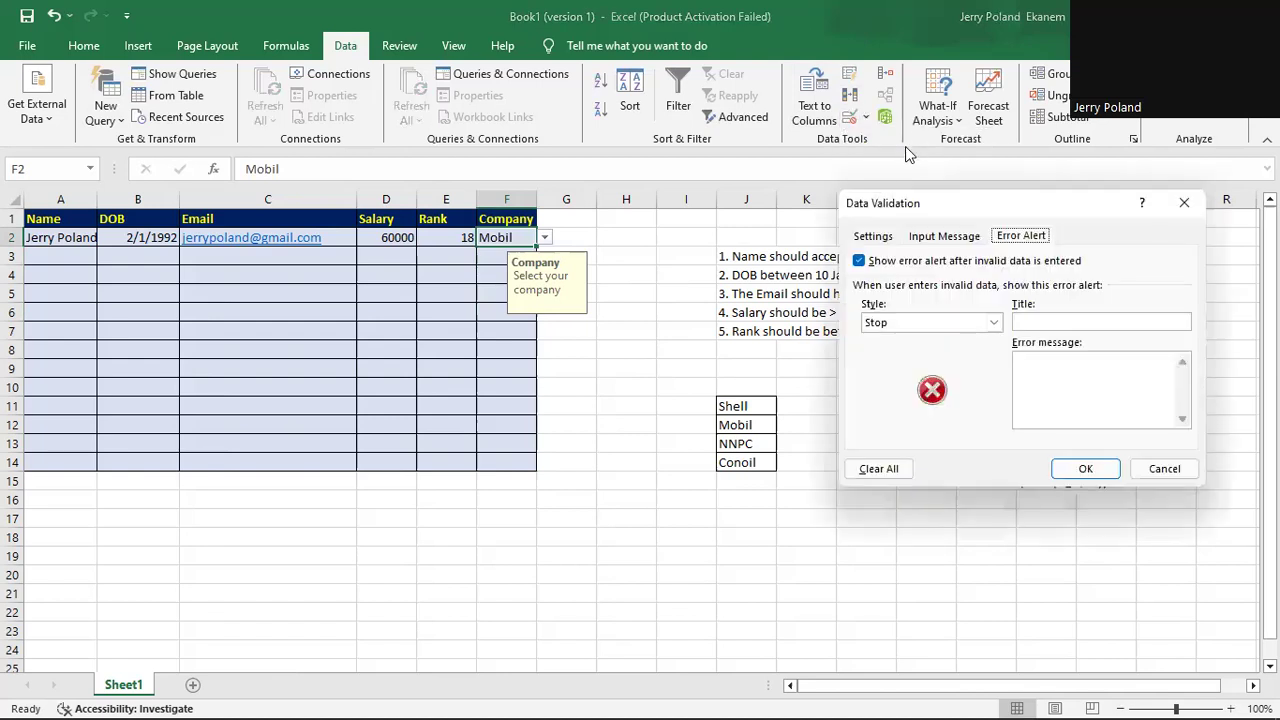
left_click(870, 237)
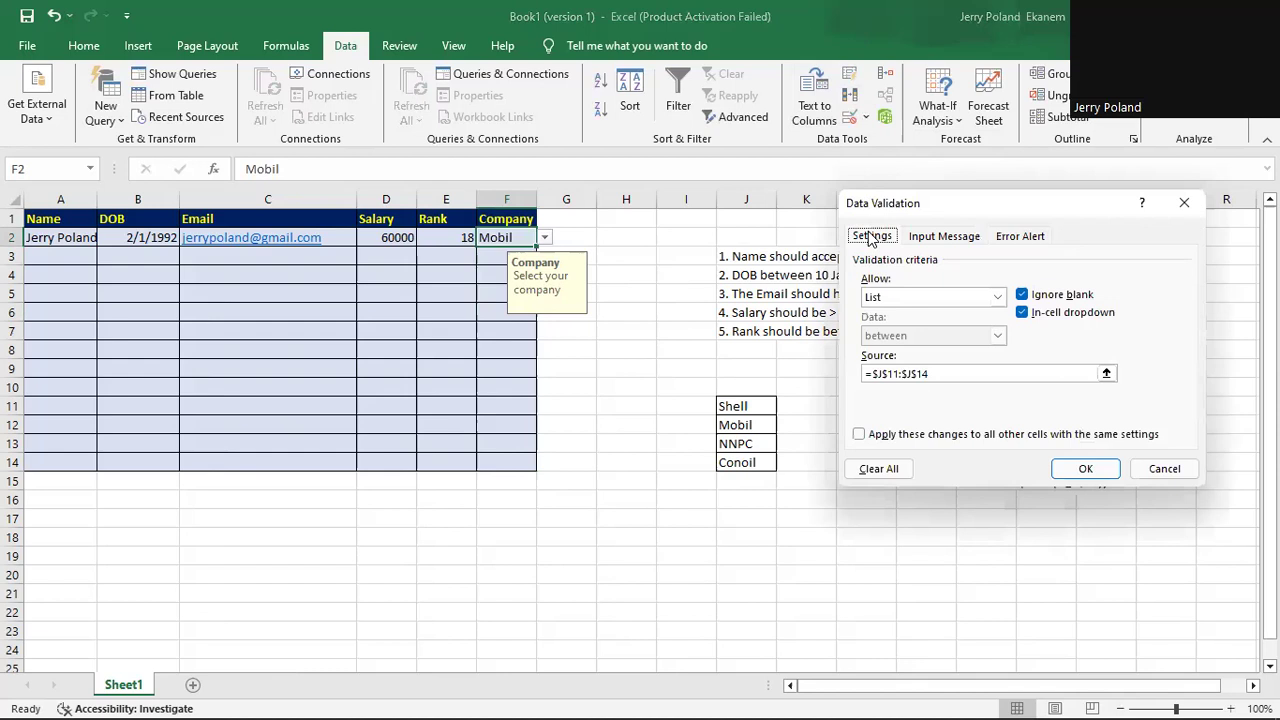
left_click(880, 470)
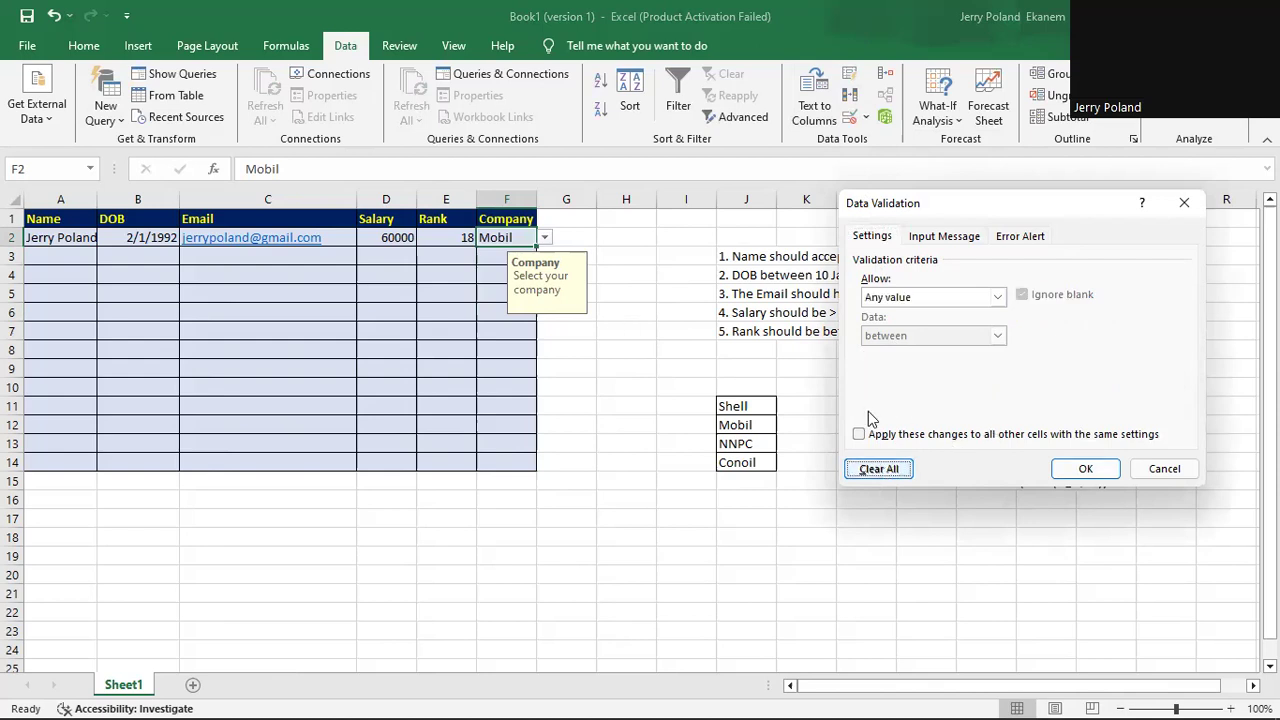
left_click(1088, 469)
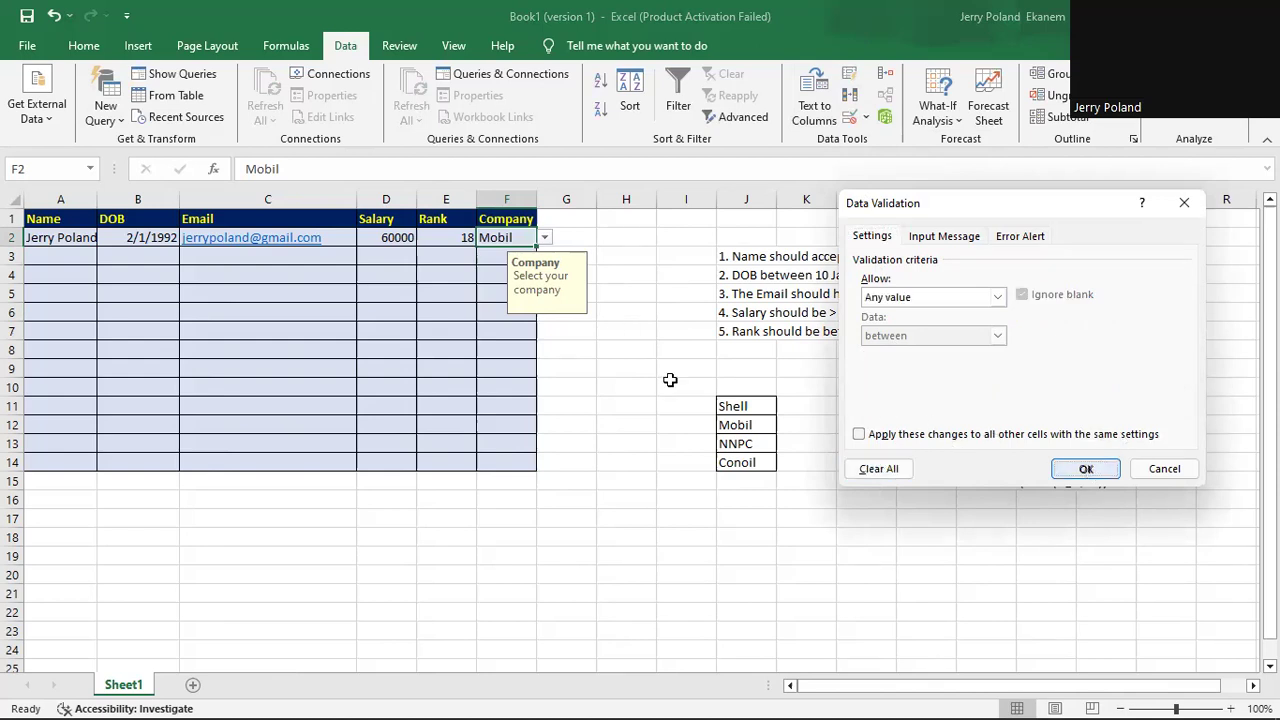
left_click(498, 260)
left_click(508, 235)
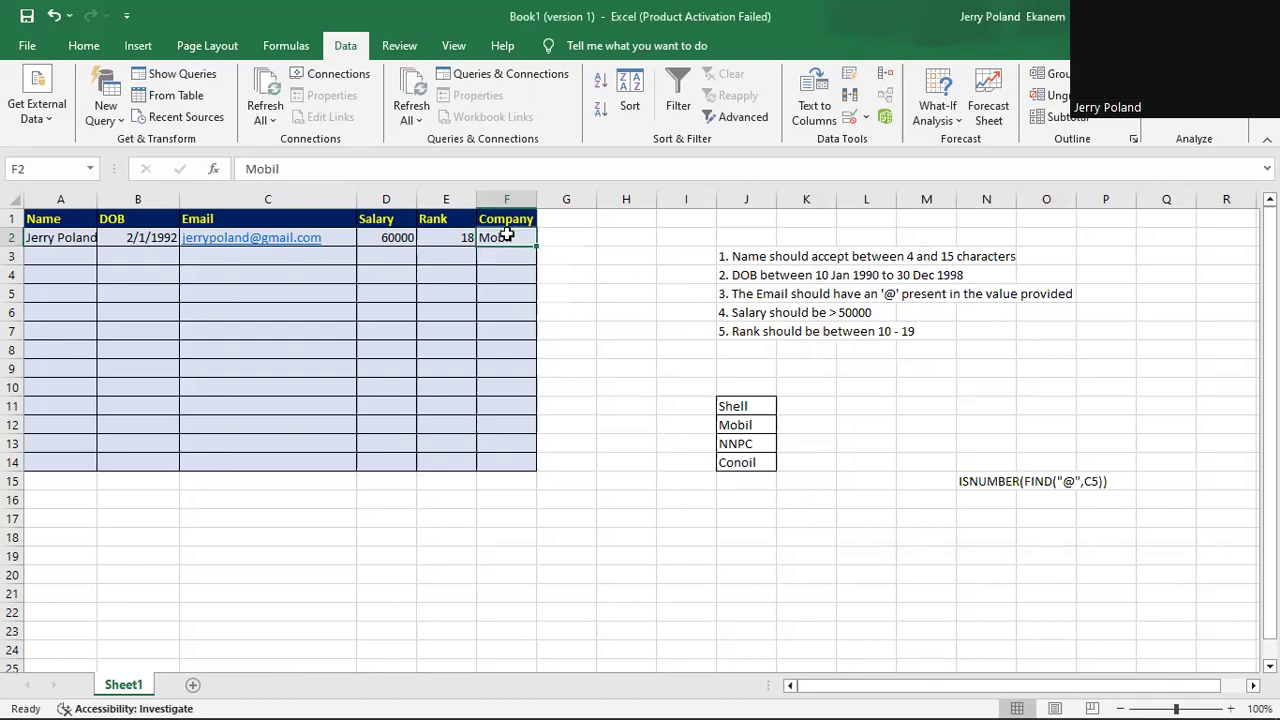
Restrict F2 to a list of Shell, Mobil, NNPC, Conoil.
left_click(866, 118)
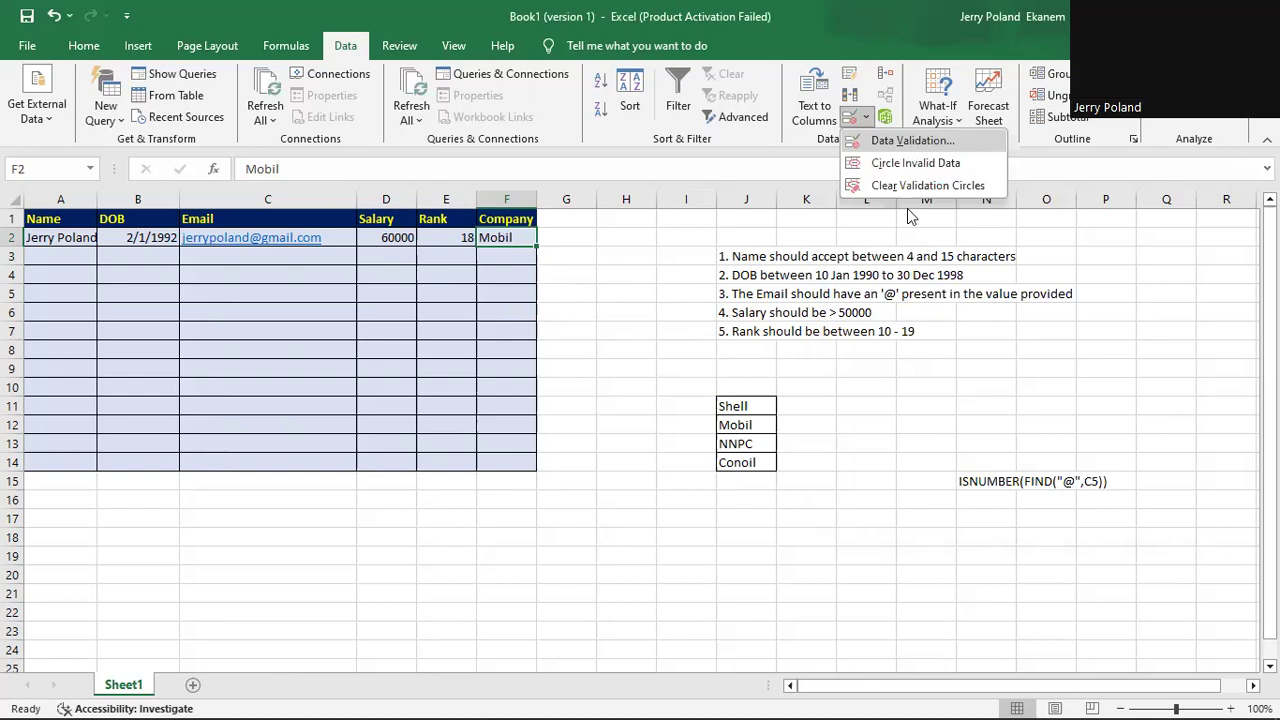
left_click(911, 141)
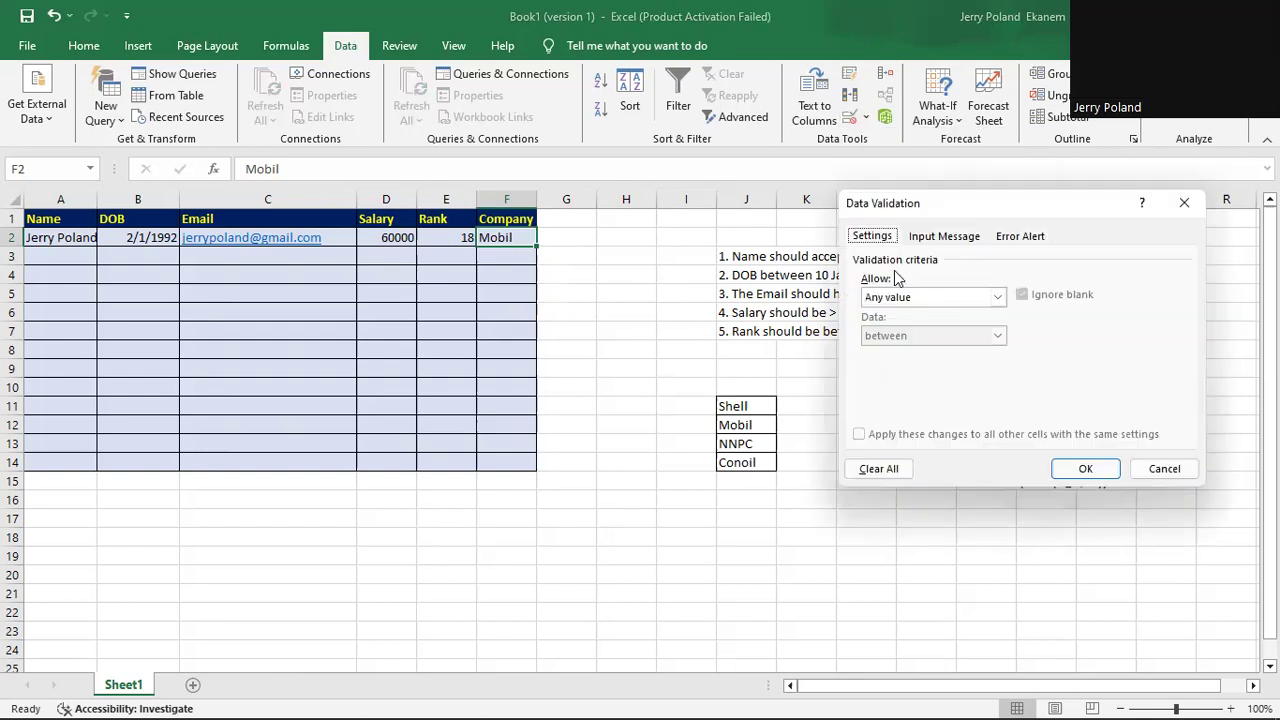
left_click(997, 298)
left_click(953, 352)
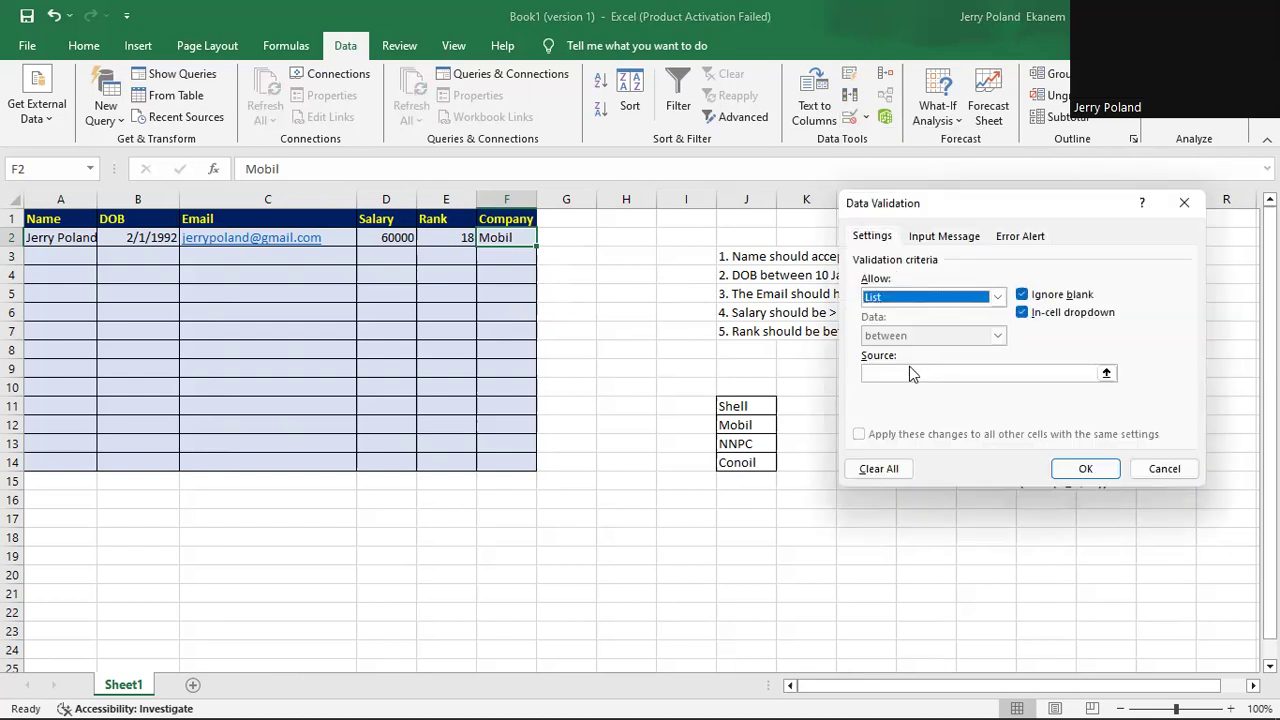
left_click(909, 373)
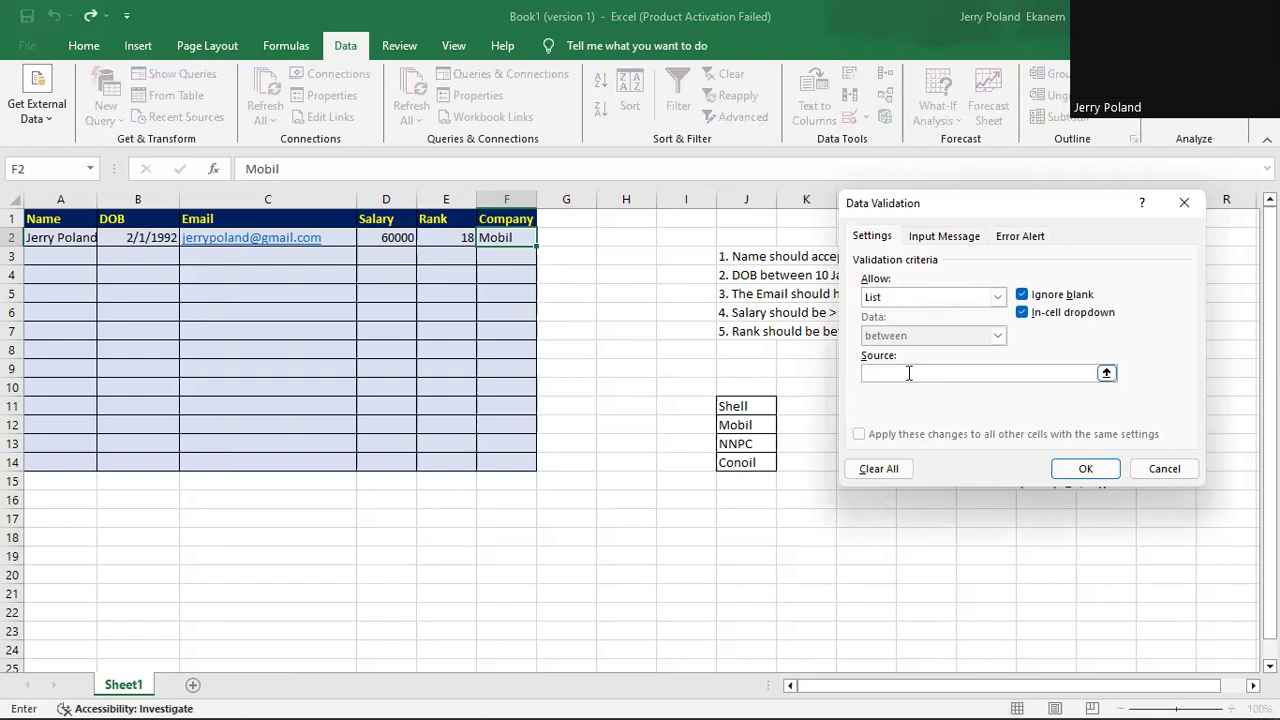
type("Shell, Mobil, NNPC, Conoil")
Add the input message titled 'Select your company' and apply the validation.
left_click(944, 237)
left_click(899, 322)
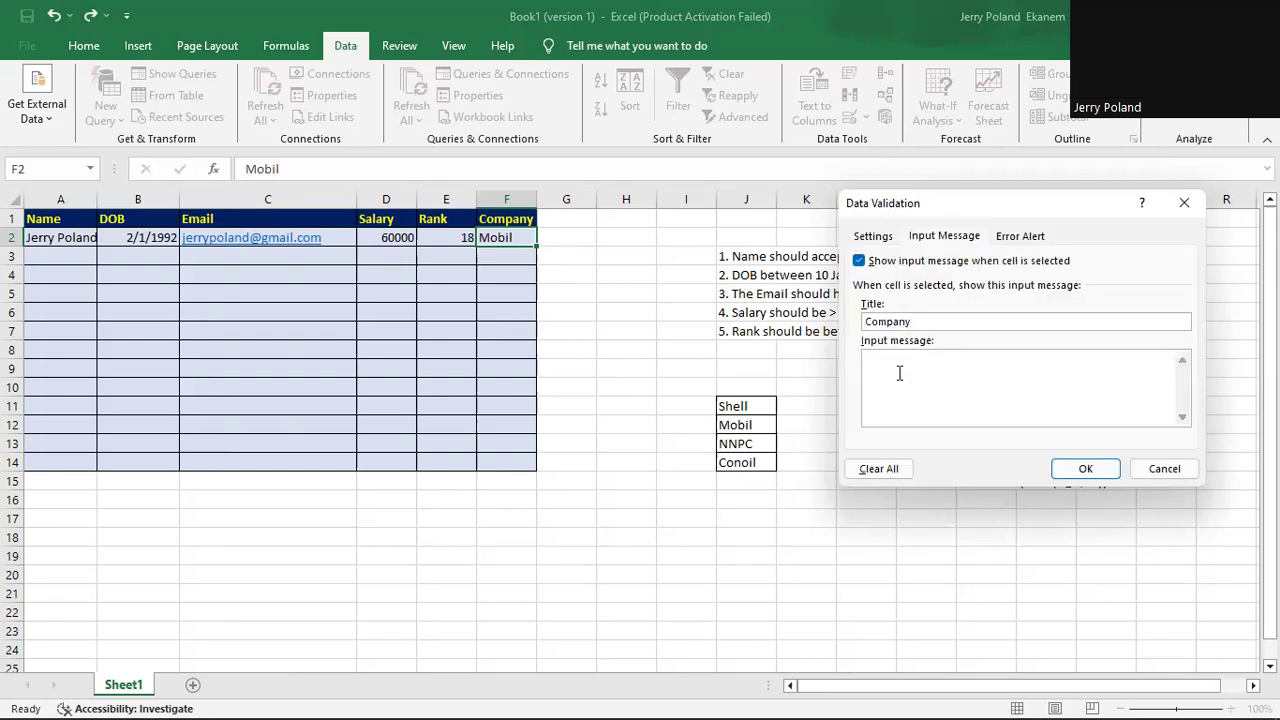
type("Select your company")
left_click(1086, 470)
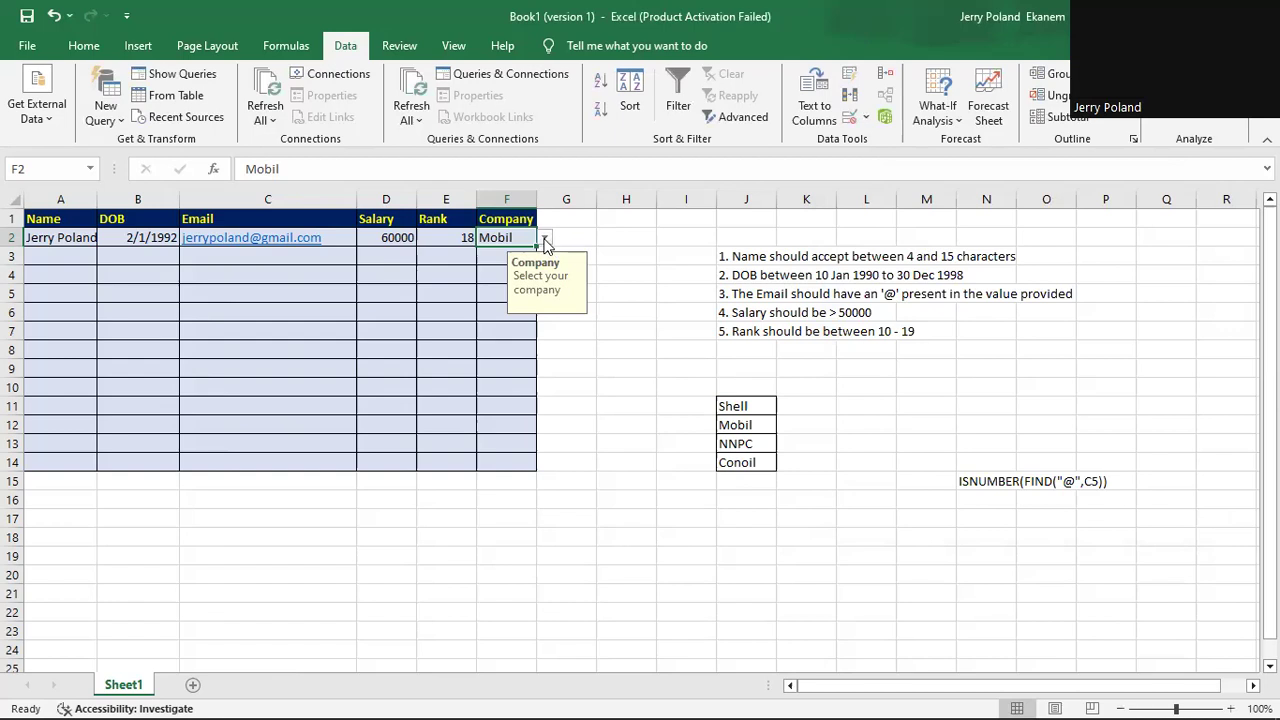
Choose NNPC from the Company cell F2's dropdown.
left_click(545, 240)
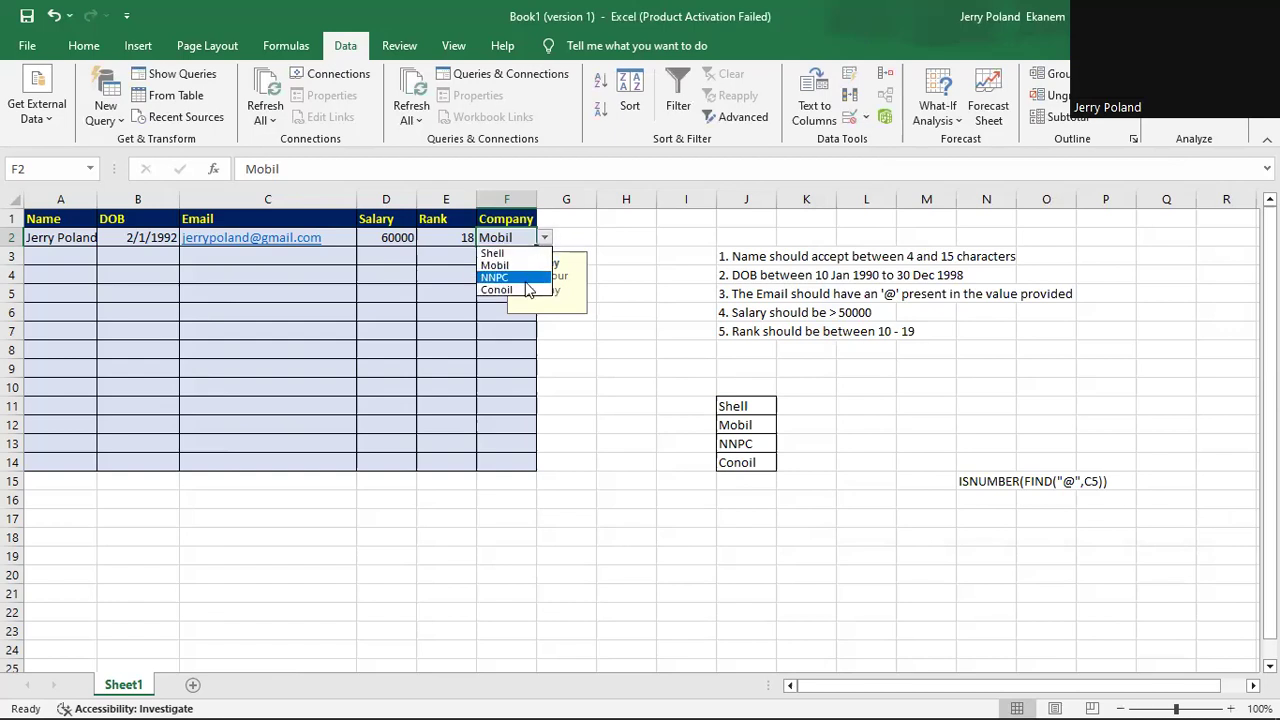
left_click(529, 278)
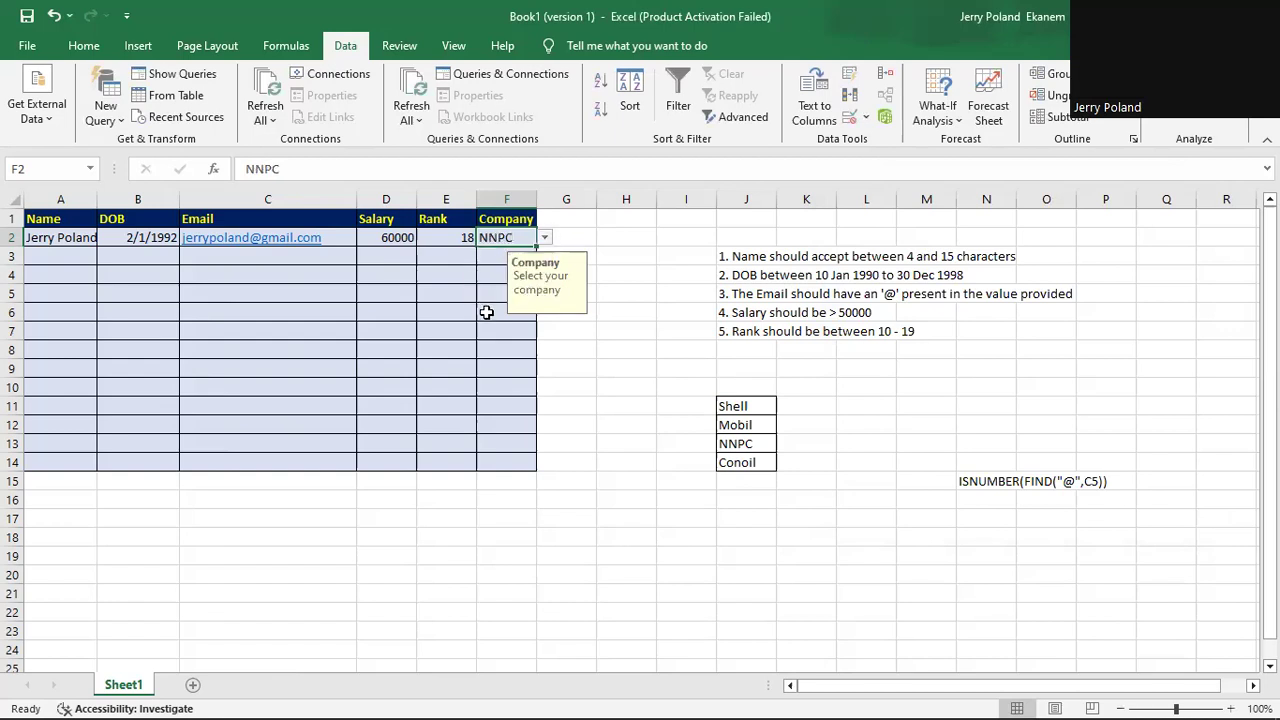
left_click(488, 300)
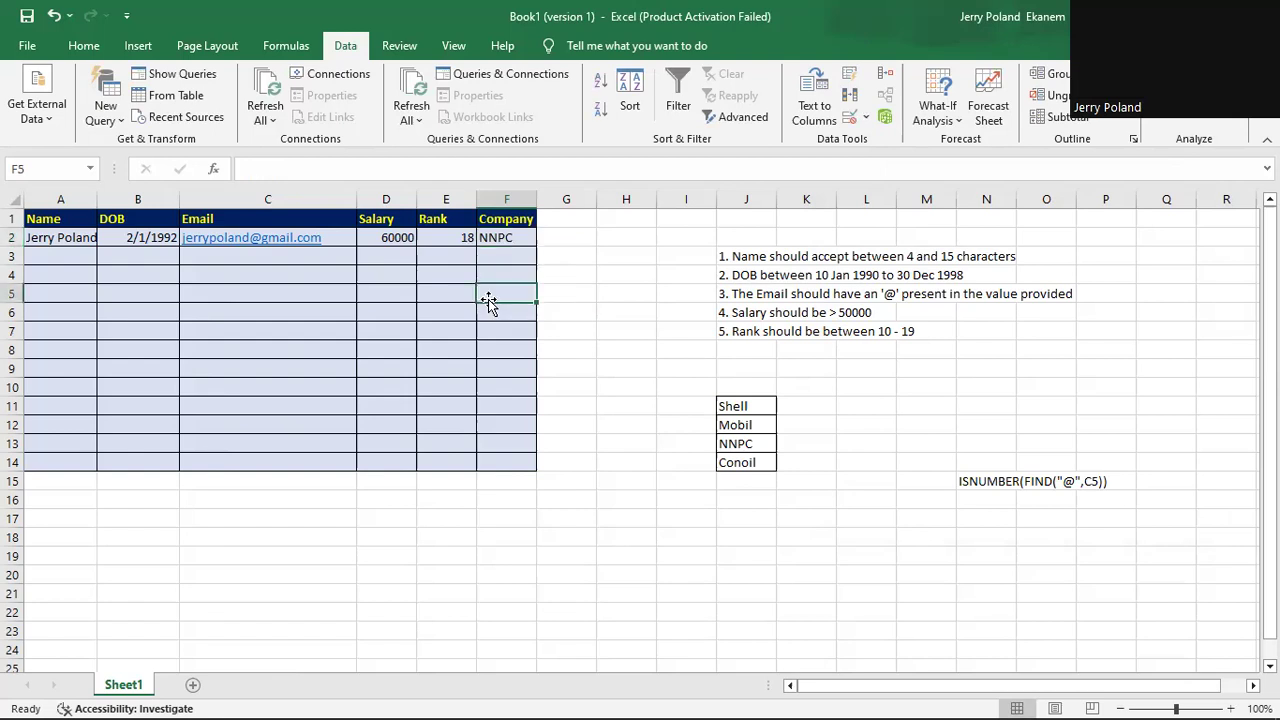
Clear the contents of the sample entry in A2:F2.
left_click(51, 237)
left_click_drag(51, 237, 494, 239)
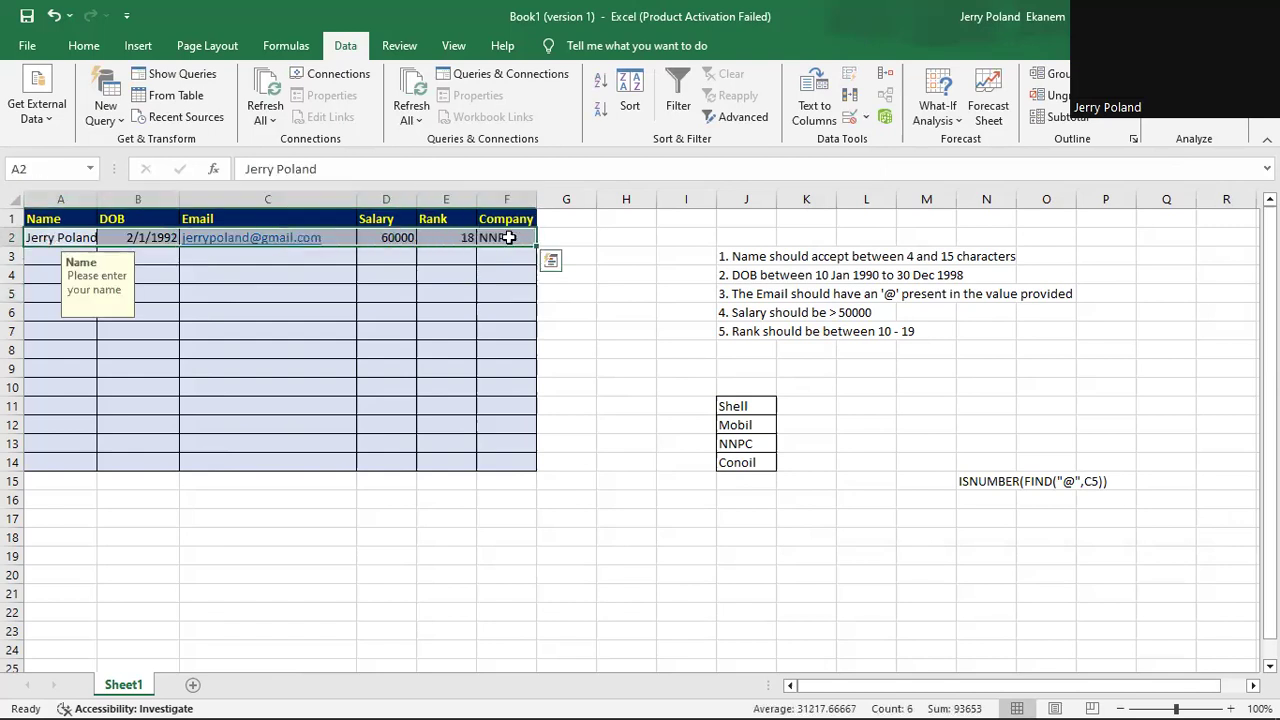
right_click(509, 237)
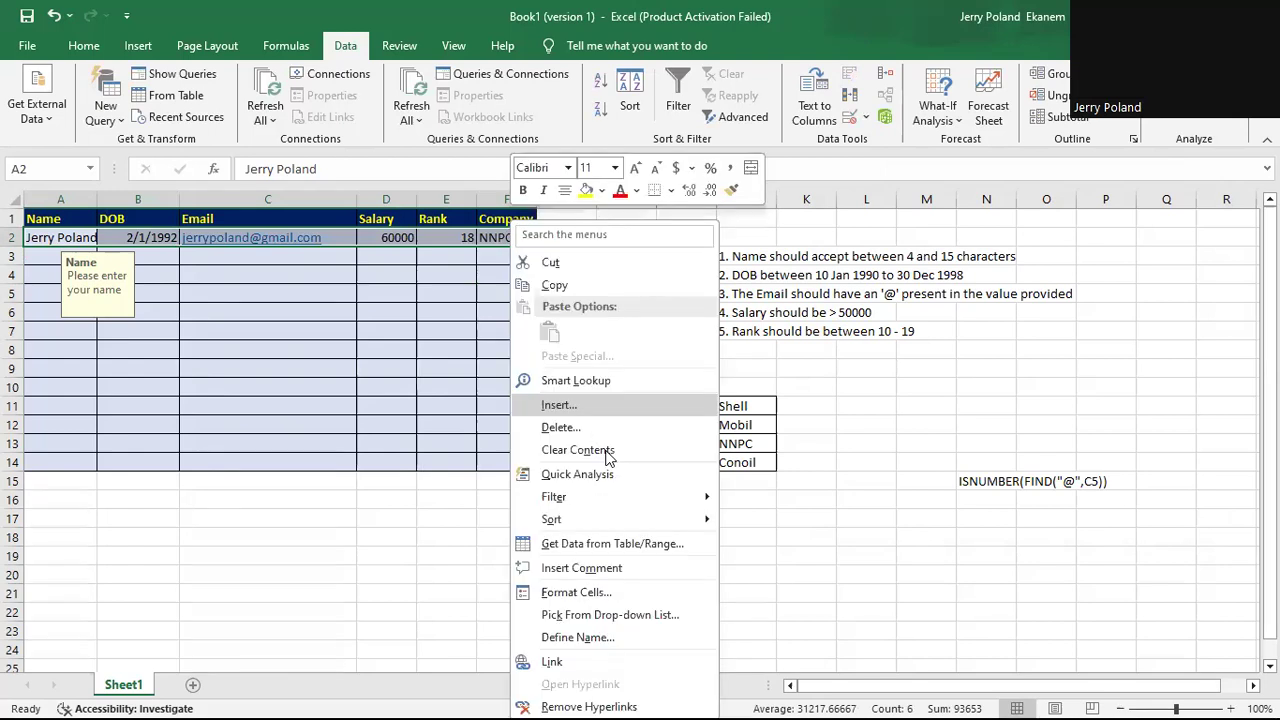
left_click(606, 452)
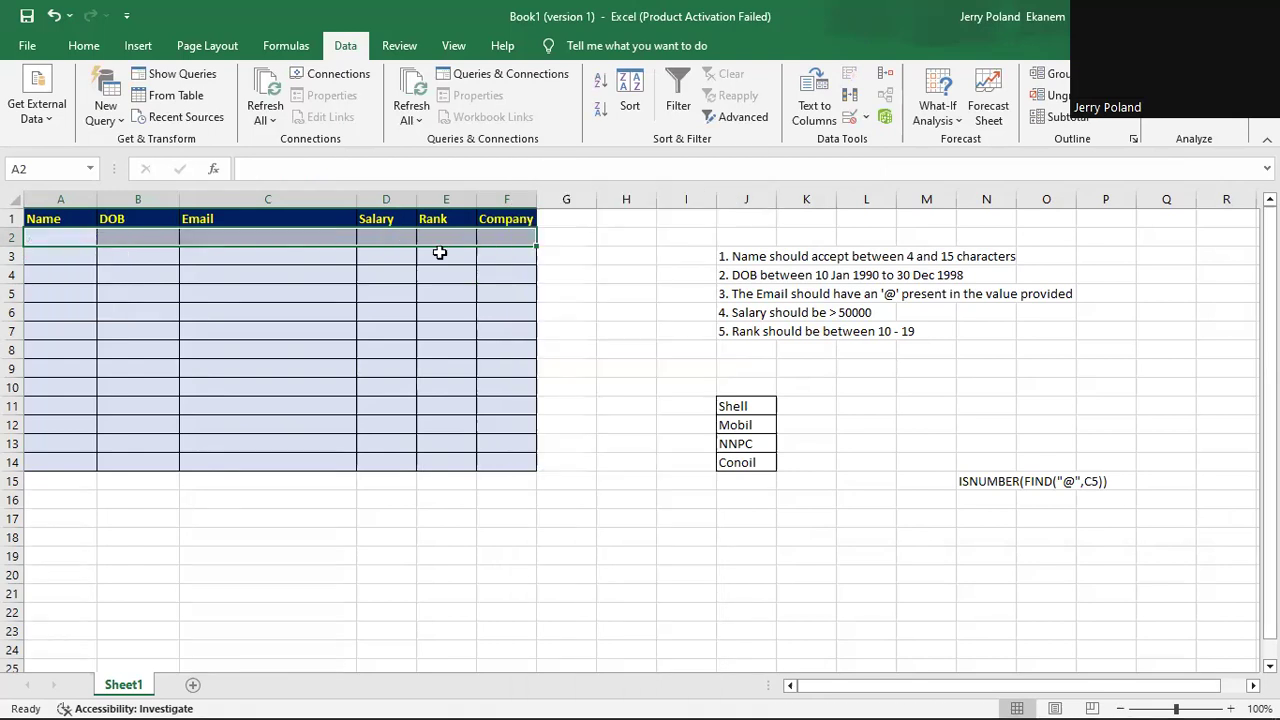
Check the input messages and Company dropdown on each emptied row 2 cell.
left_click(286, 234)
left_click_drag(102, 238, 61, 237)
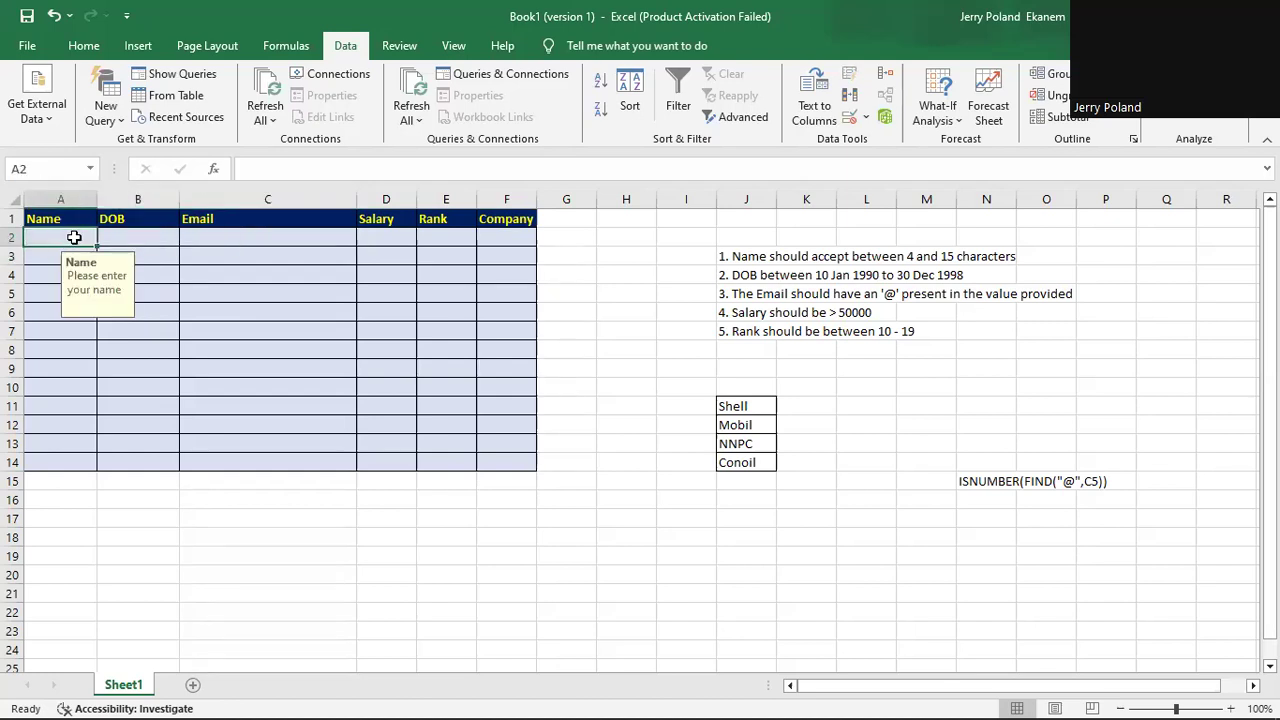
left_click(137, 237)
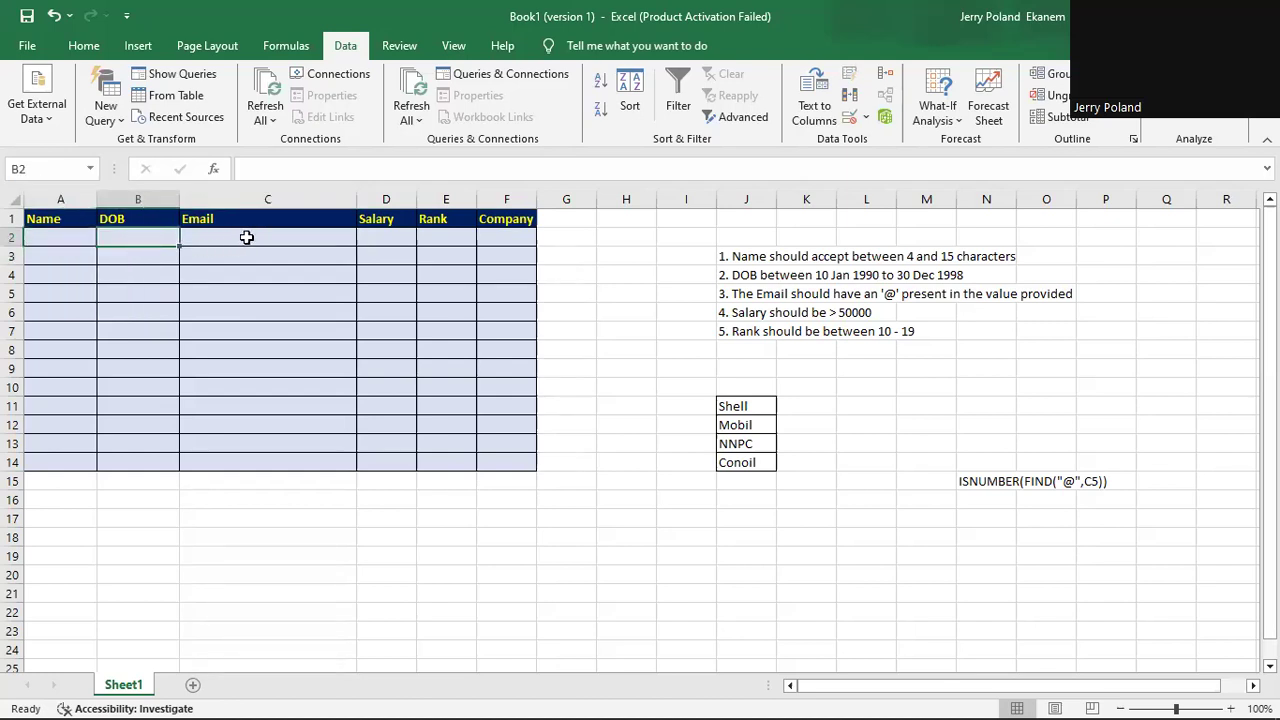
left_click(242, 237)
left_click(398, 237)
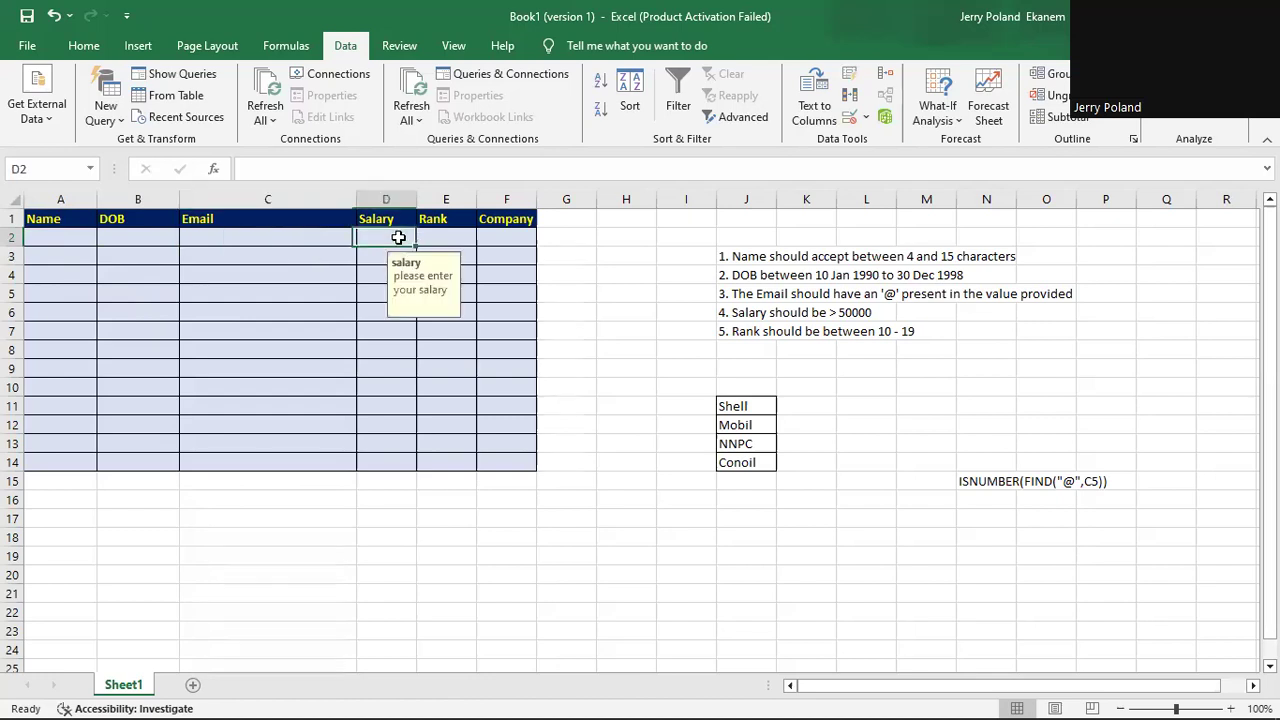
left_click(451, 236)
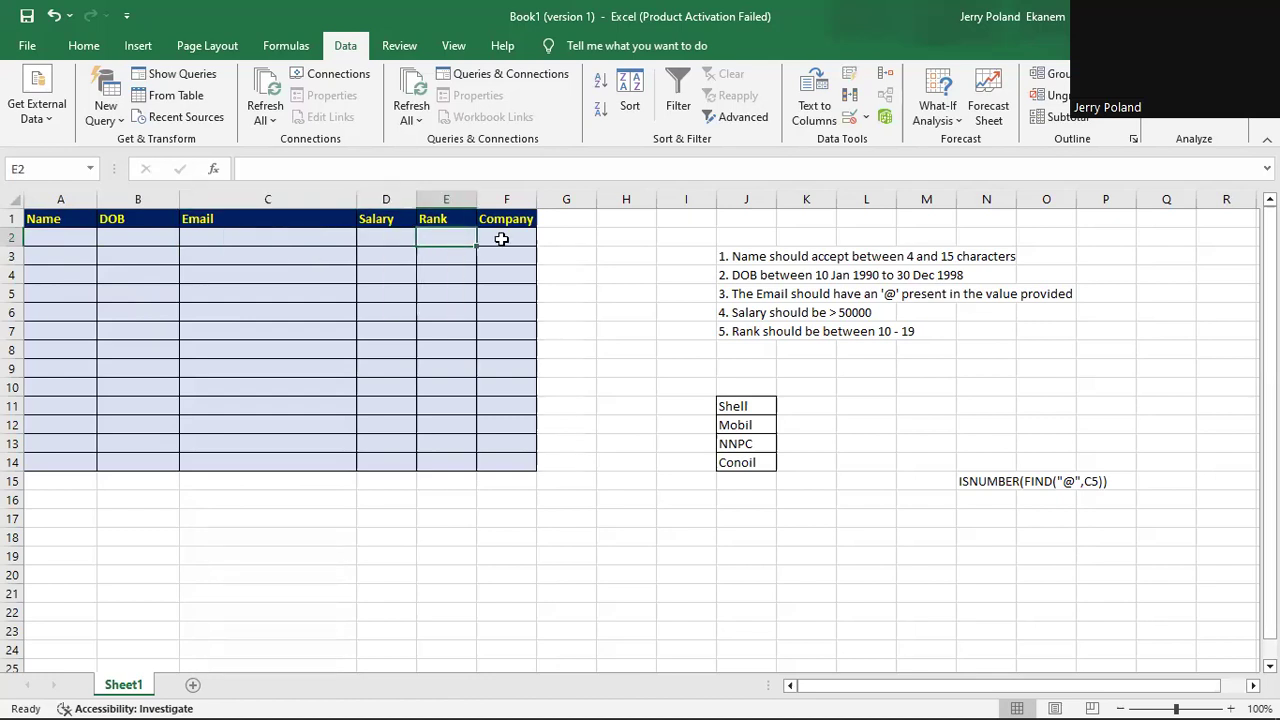
left_click(500, 239)
Select the data-entry area through row 14 and check the Name input messages in rows 8 and 10.
left_click_drag(57, 236, 534, 466)
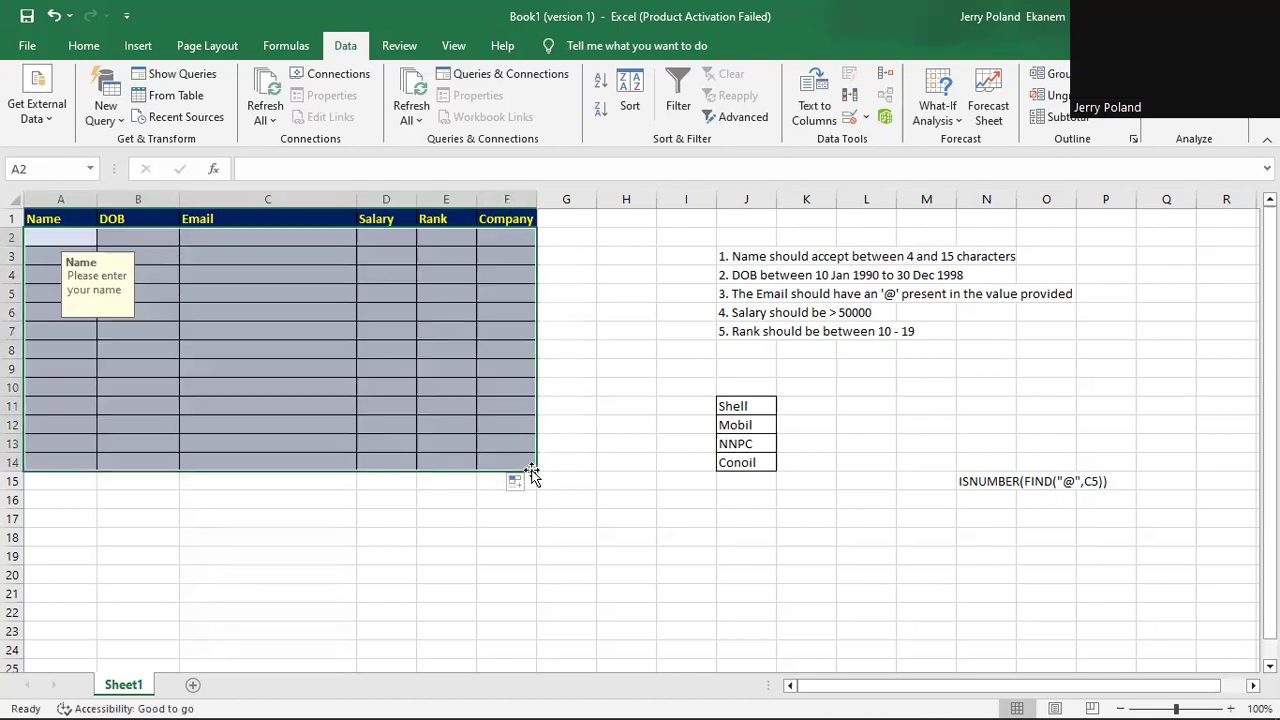
left_click(39, 350)
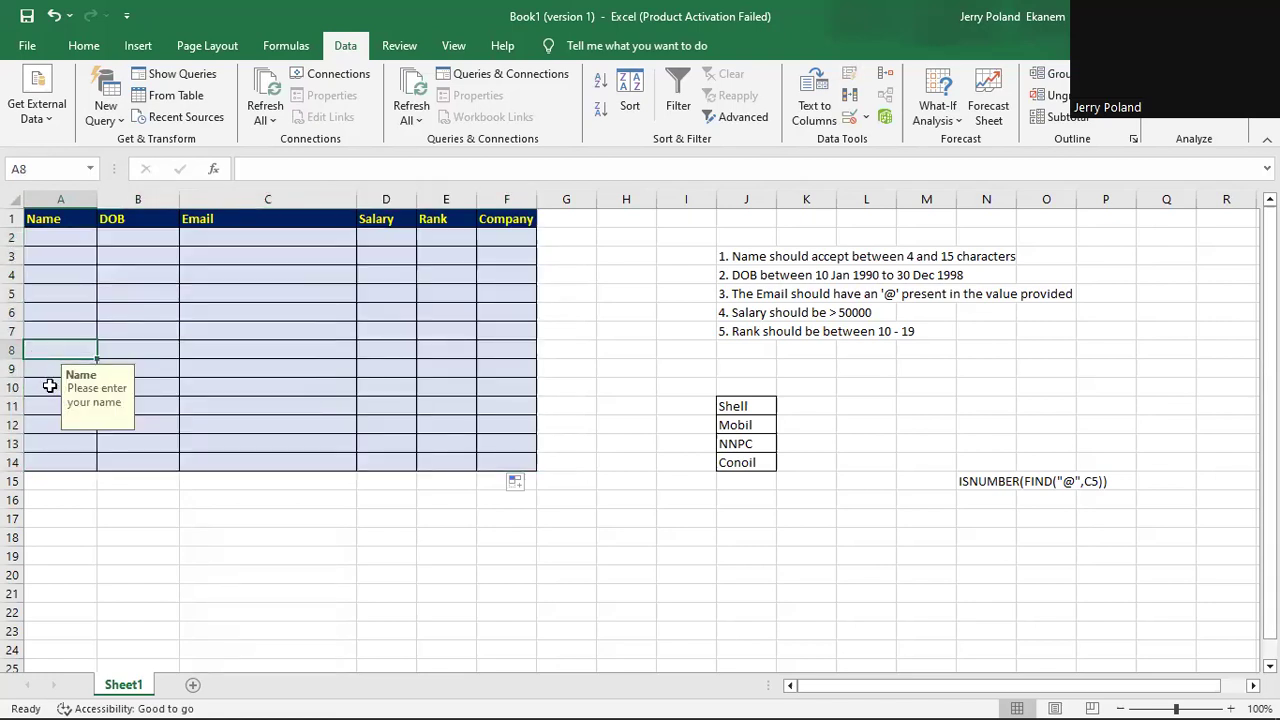
left_click(59, 389)
left_click(38, 234)
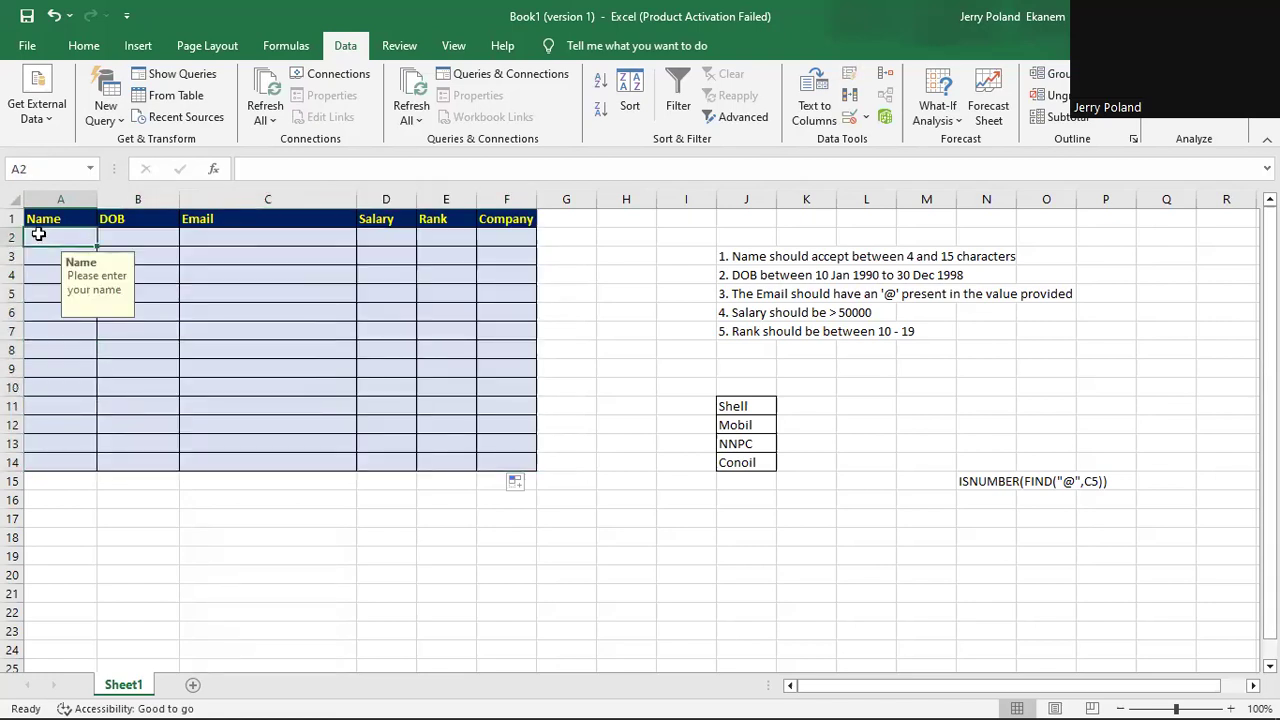